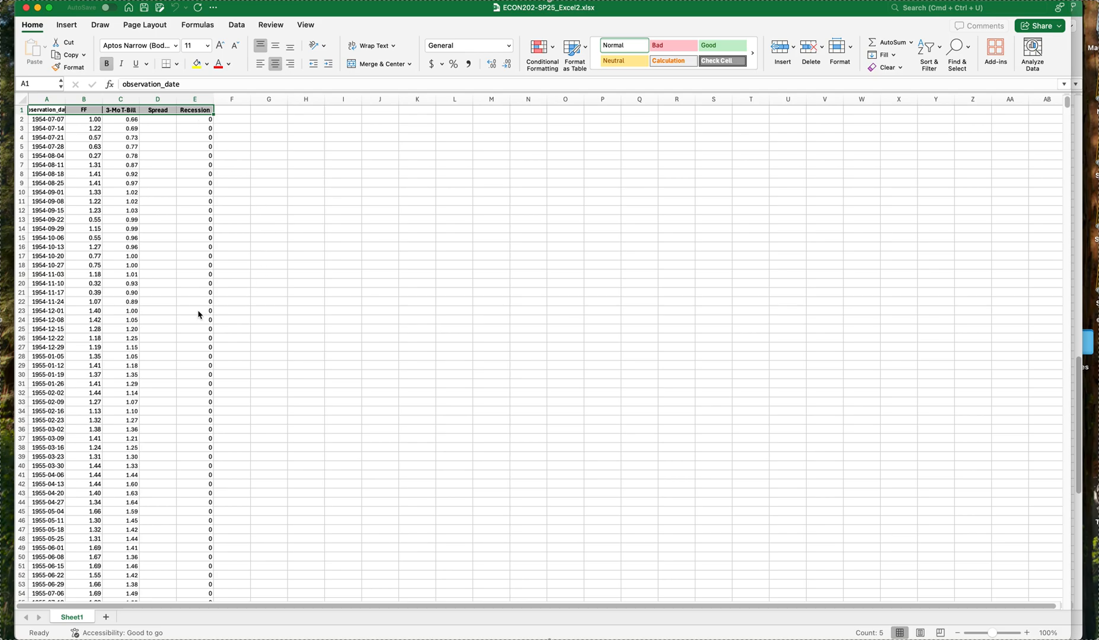
# Examine the Recession column down the dataset to see how its 0 and 1 values mark recession periods
pyautogui.scroll(-1, 197, 323)
pyautogui.scroll(-8, 220, 344)
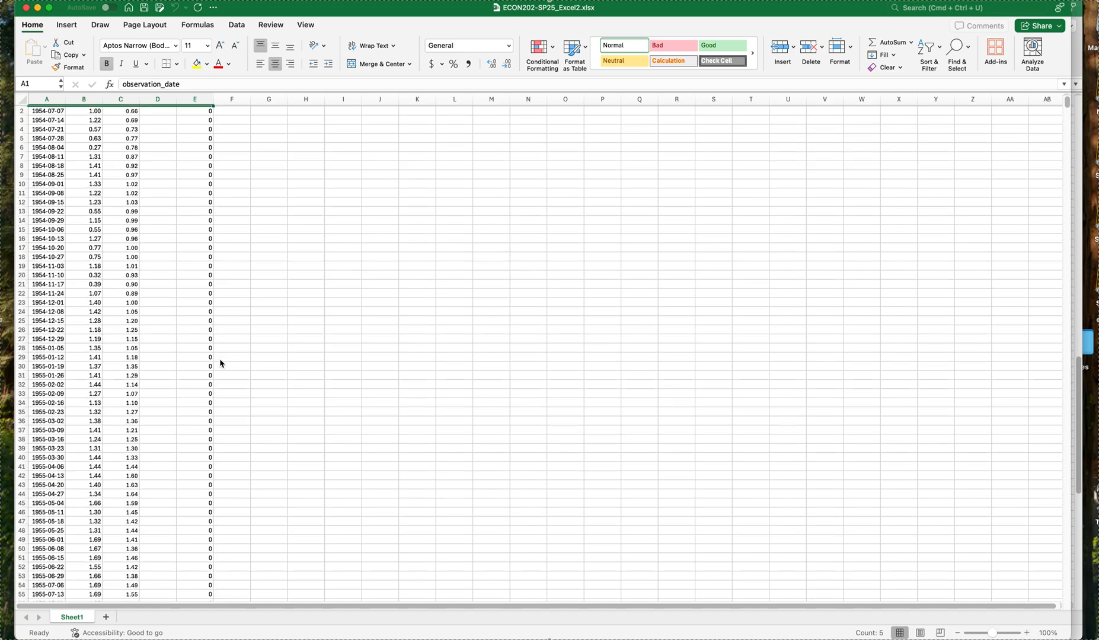
pyautogui.scroll(-15, 213, 372)
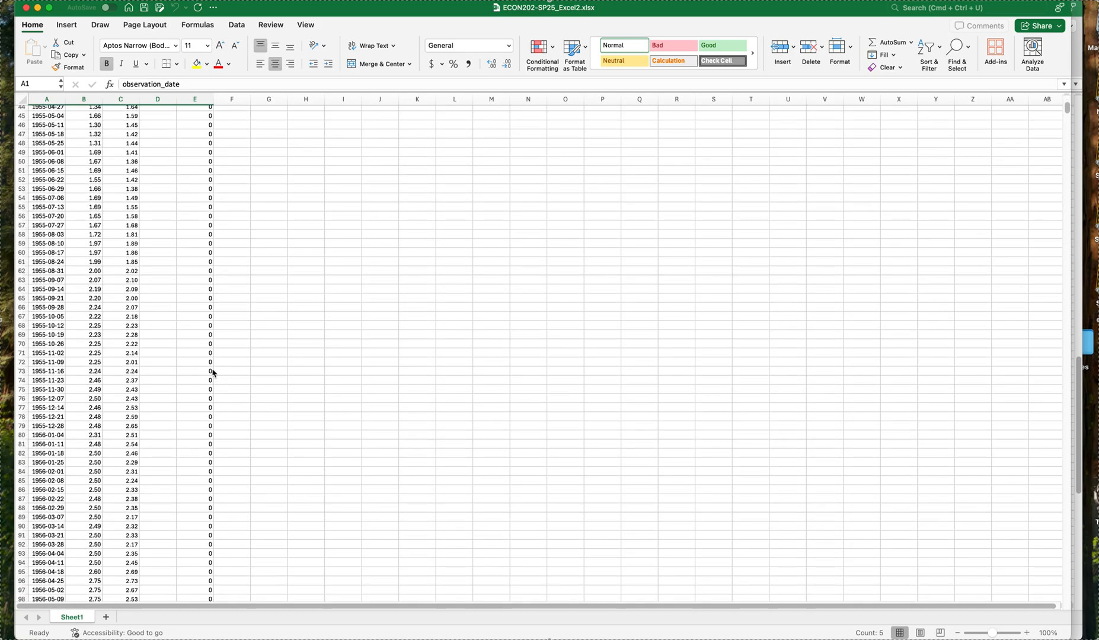
pyautogui.scroll(-20, 213, 373)
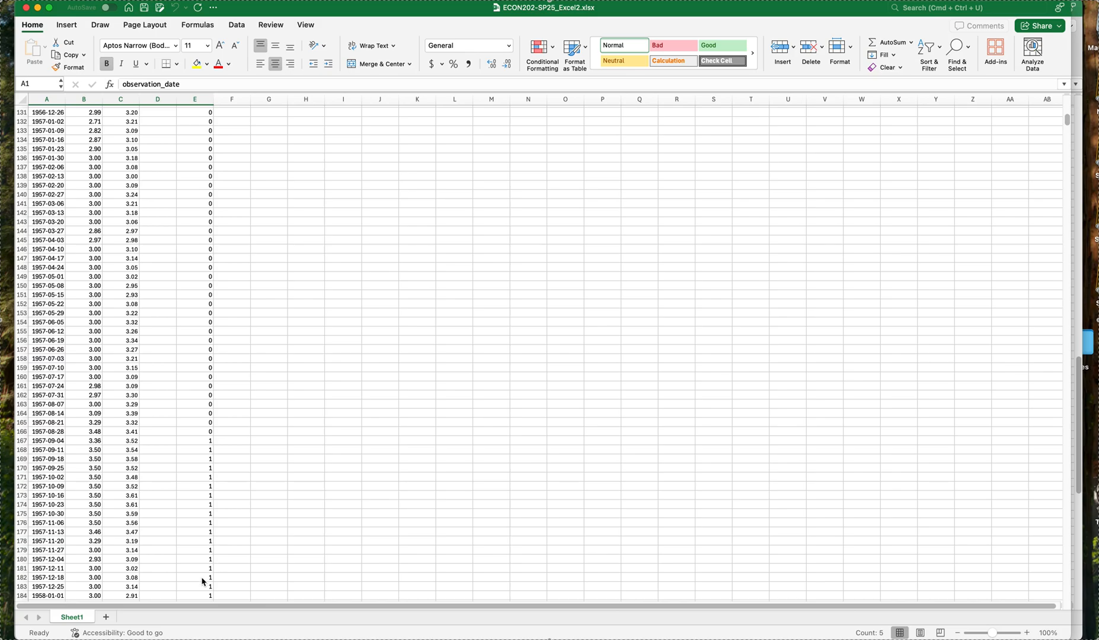
pyautogui.scroll(-5, 289, 539)
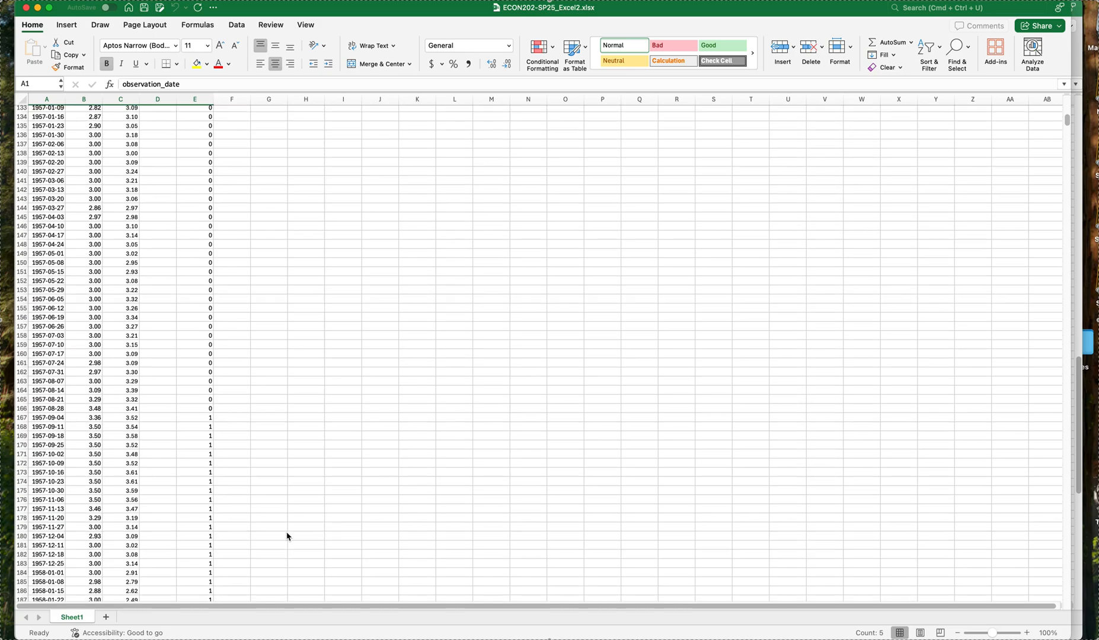
pyautogui.scroll(-4, 285, 533)
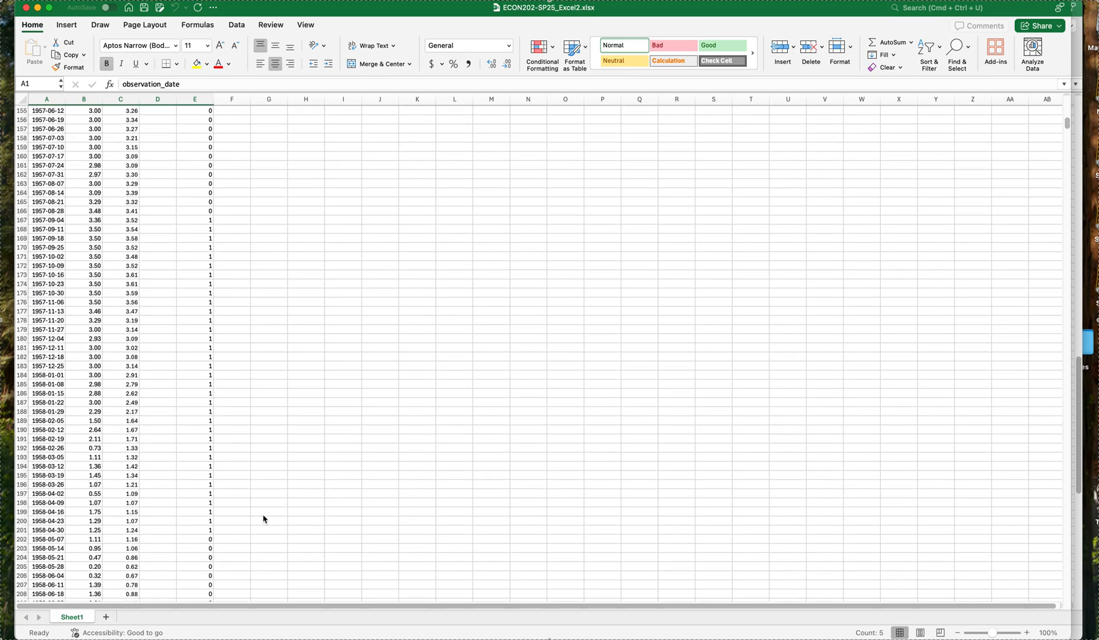
pyautogui.scroll(20, 486, 414)
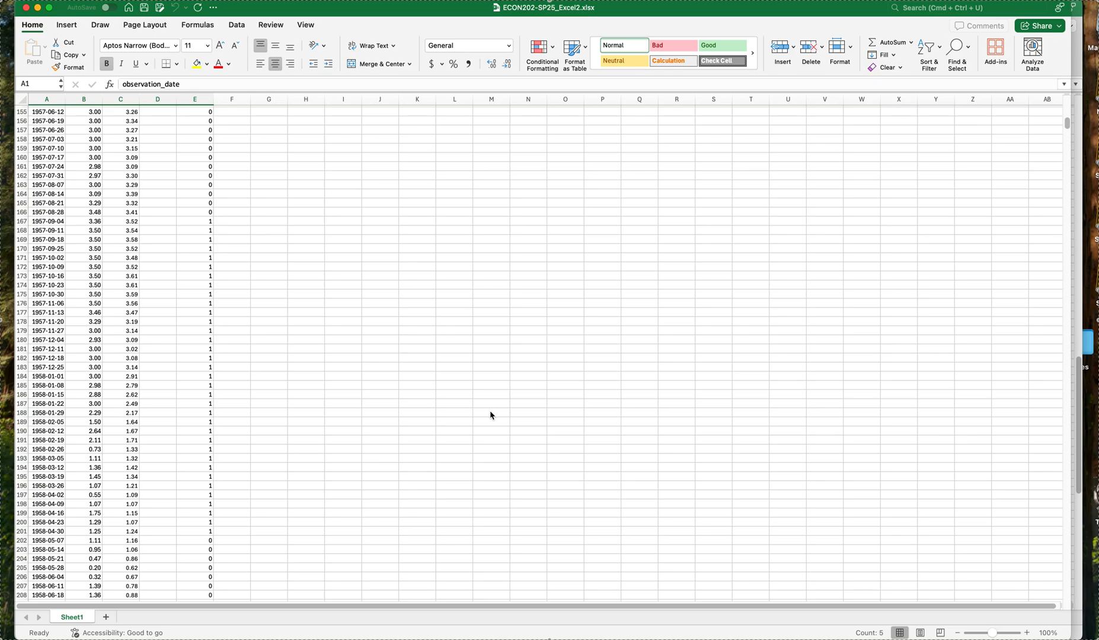
pyautogui.scroll(4, 498, 416)
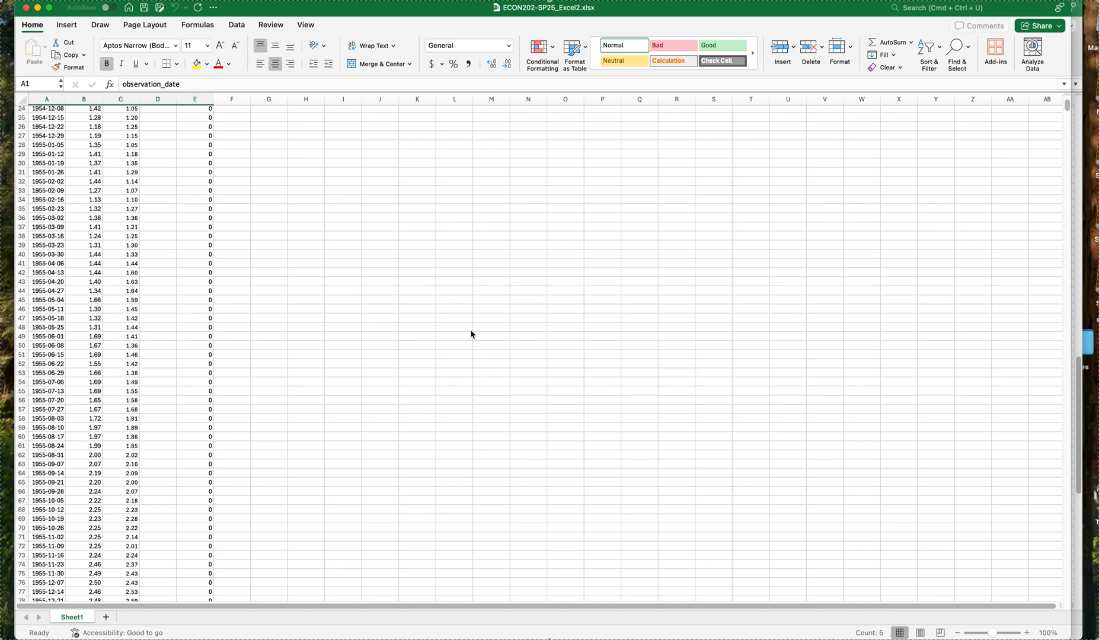
pyautogui.scroll(8, 465, 330)
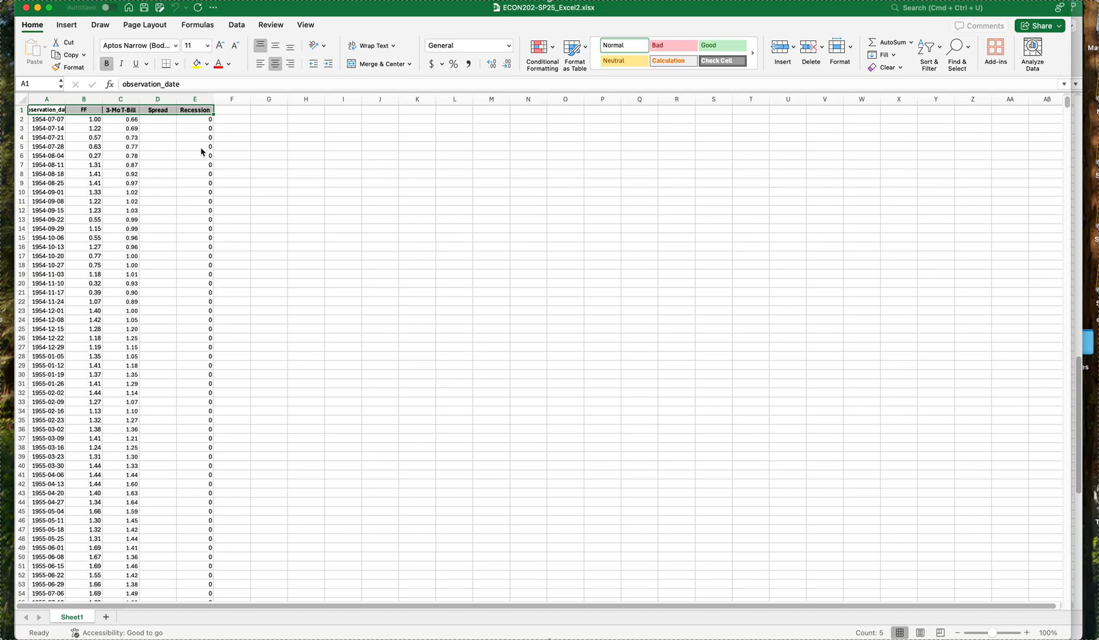
# Calculate the Spread in D2 with the formula =B2-C2 and fill it down the whole column
pyautogui.click(163, 120)
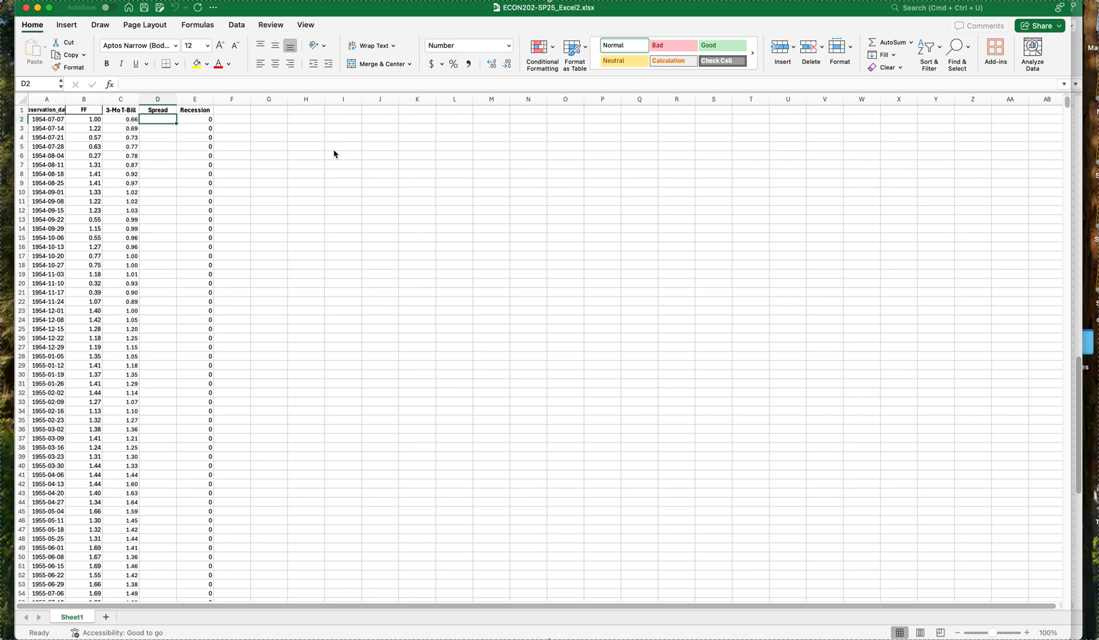
pyautogui.write('=b2')
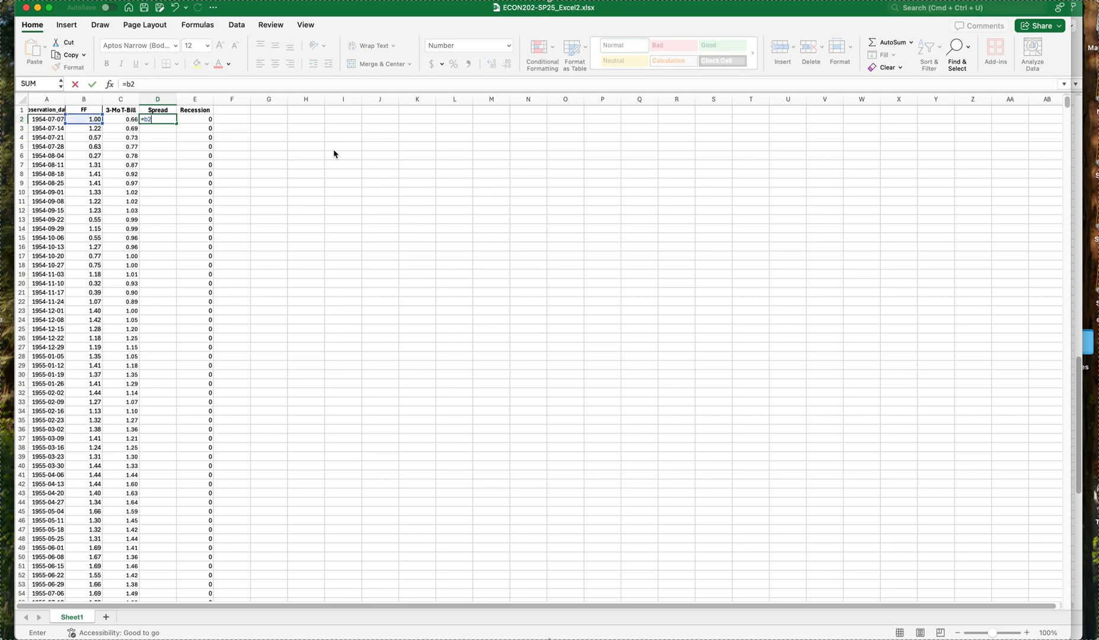
pyautogui.write('-c2')
pyautogui.press('Return')
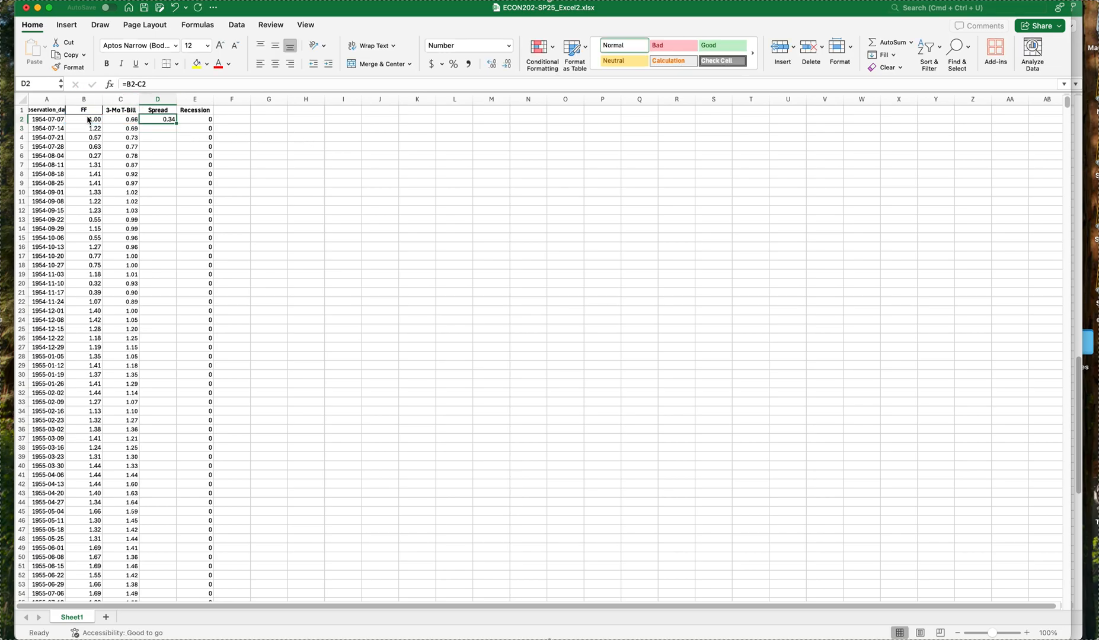
pyautogui.doubleClick(176, 123)
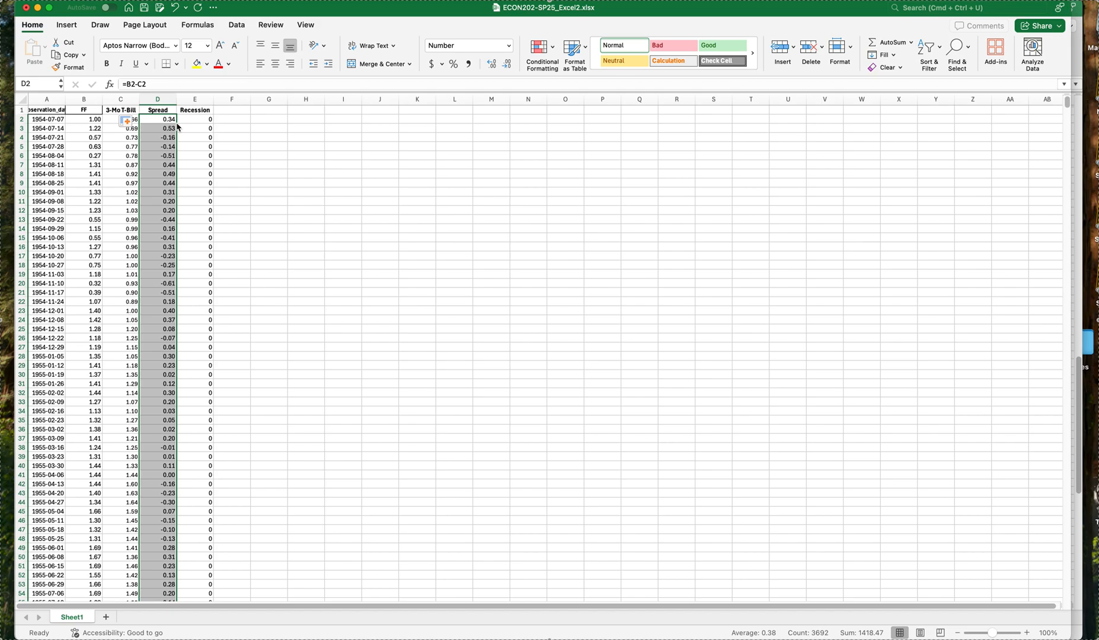
pyautogui.click(239, 121)
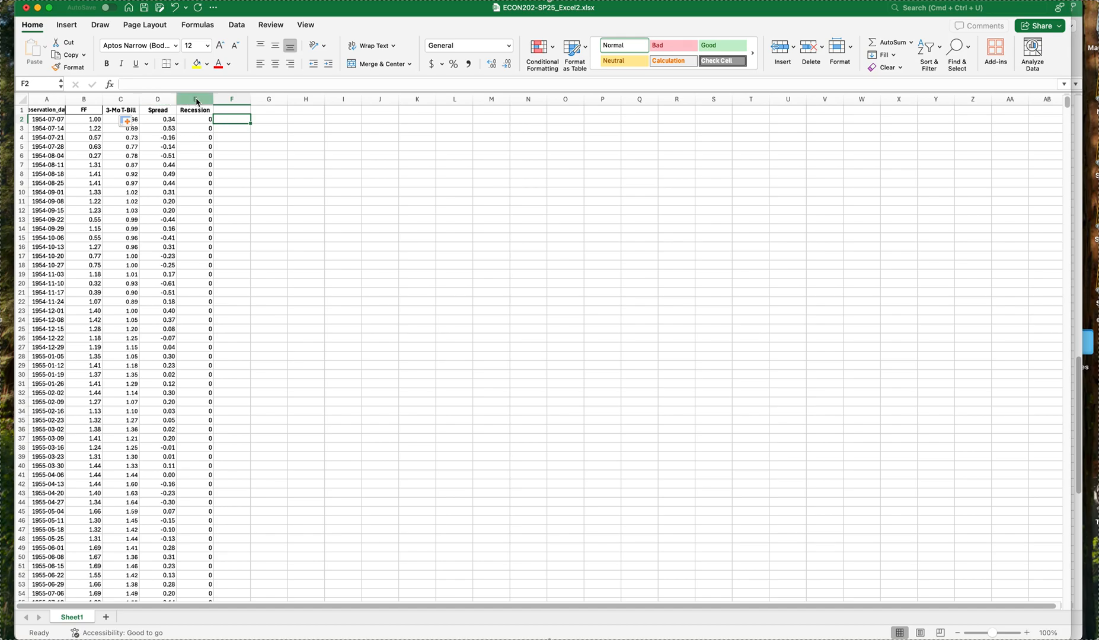
# Insert a basic 2-D line chart from the entire Spread and Recession columns, D and E
pyautogui.click(158, 98)
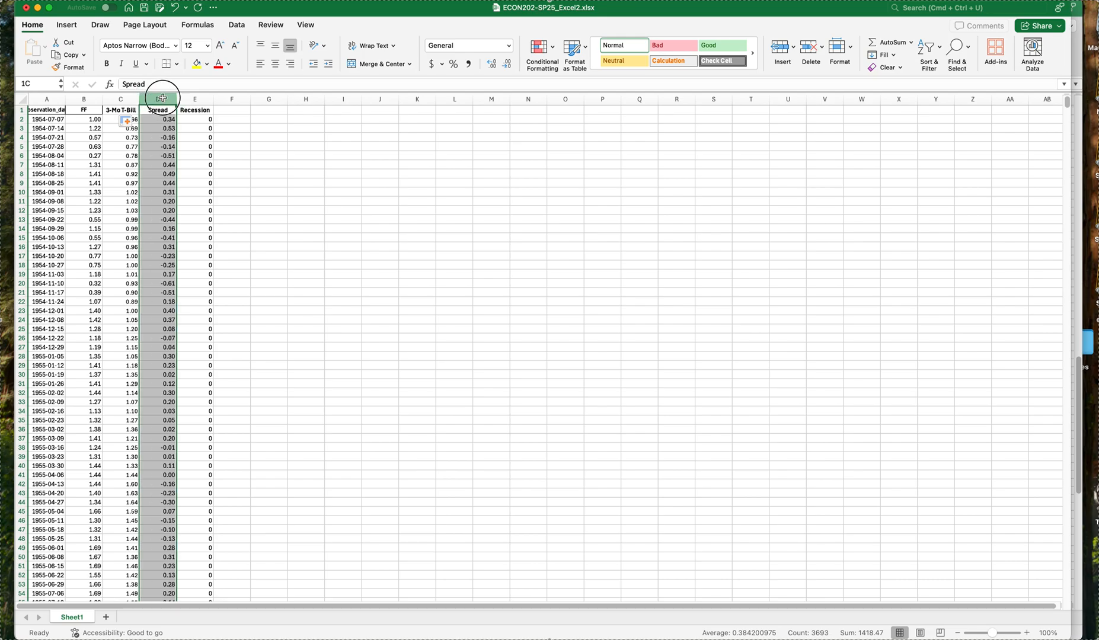
pyautogui.moveTo(162, 98); pyautogui.dragTo(195, 98)
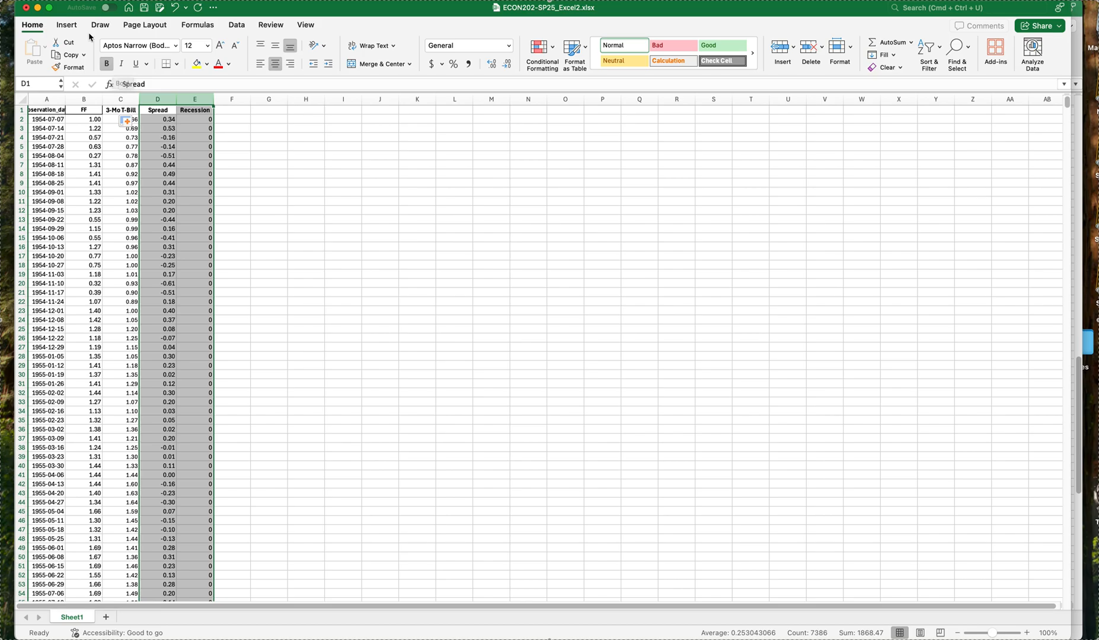
pyautogui.click(67, 25)
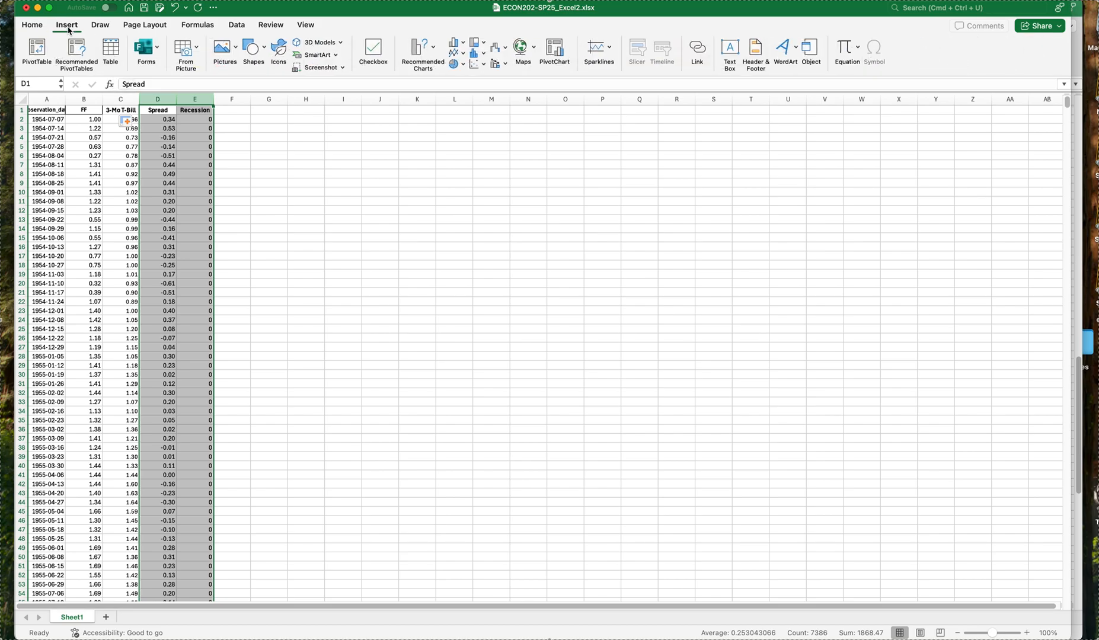
pyautogui.click(465, 54)
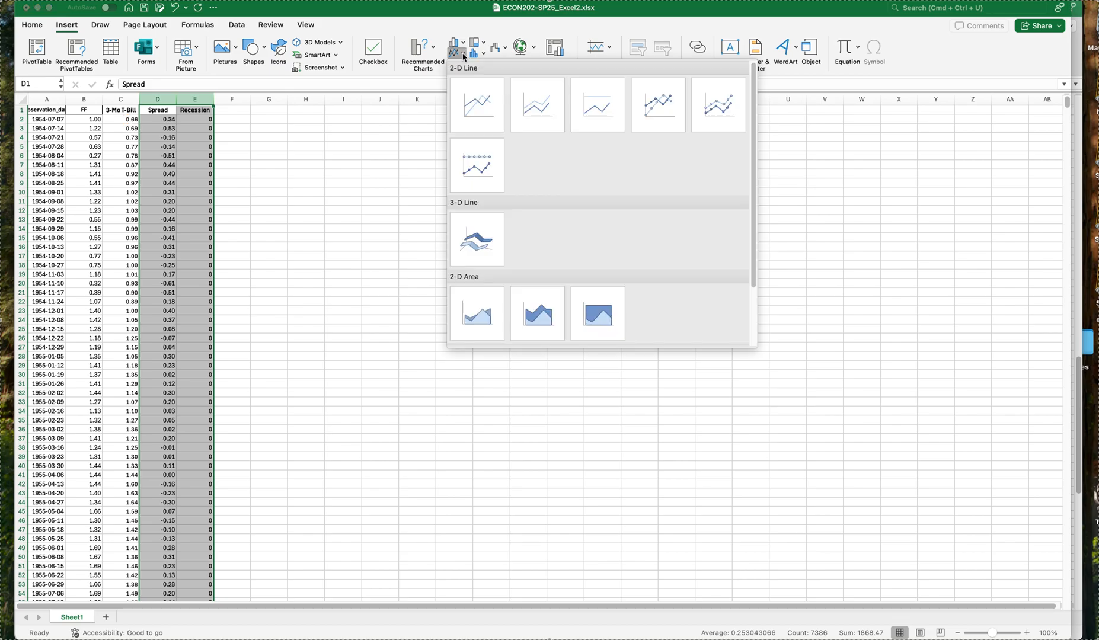
pyautogui.click(479, 93)
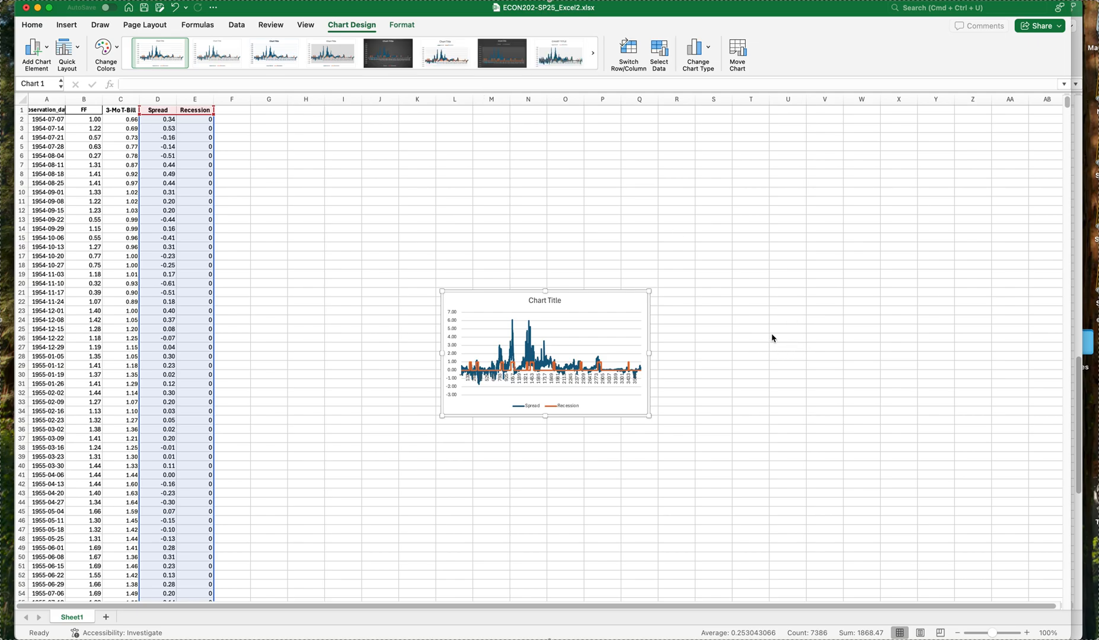
# Move the chart to a new sheet named Chart1
pyautogui.rightClick(603, 304)
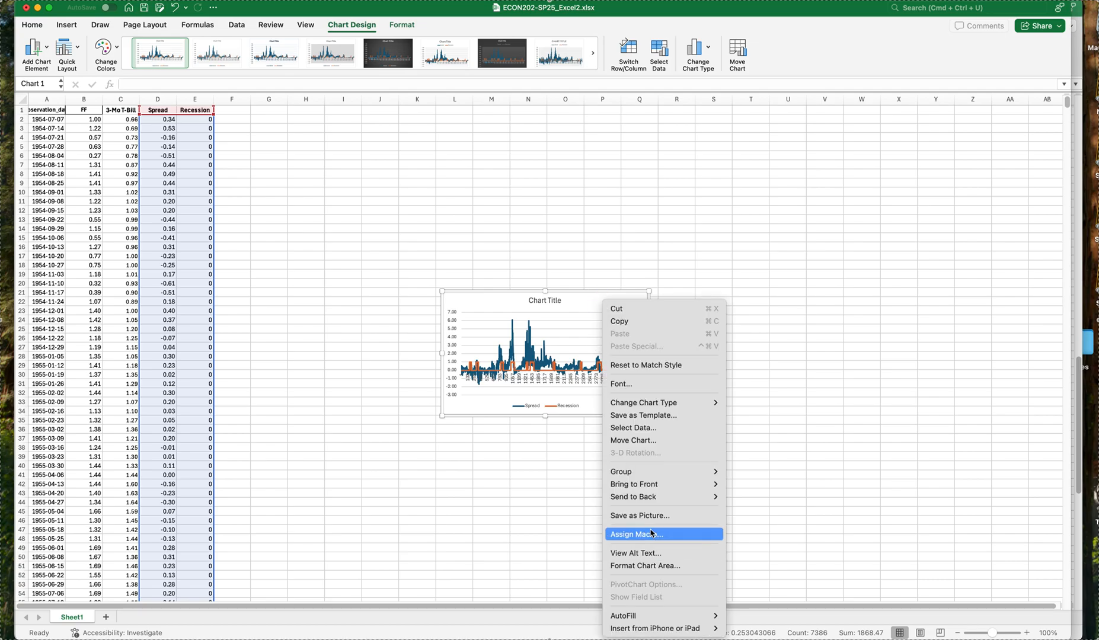
pyautogui.click(641, 442)
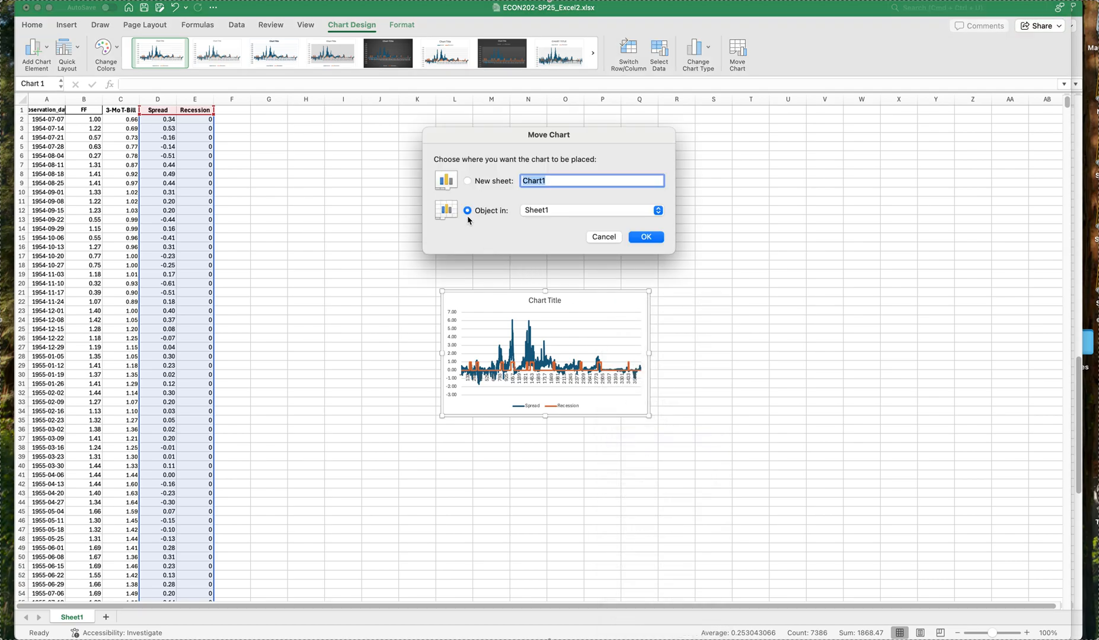
pyautogui.click(468, 180)
pyautogui.click(644, 237)
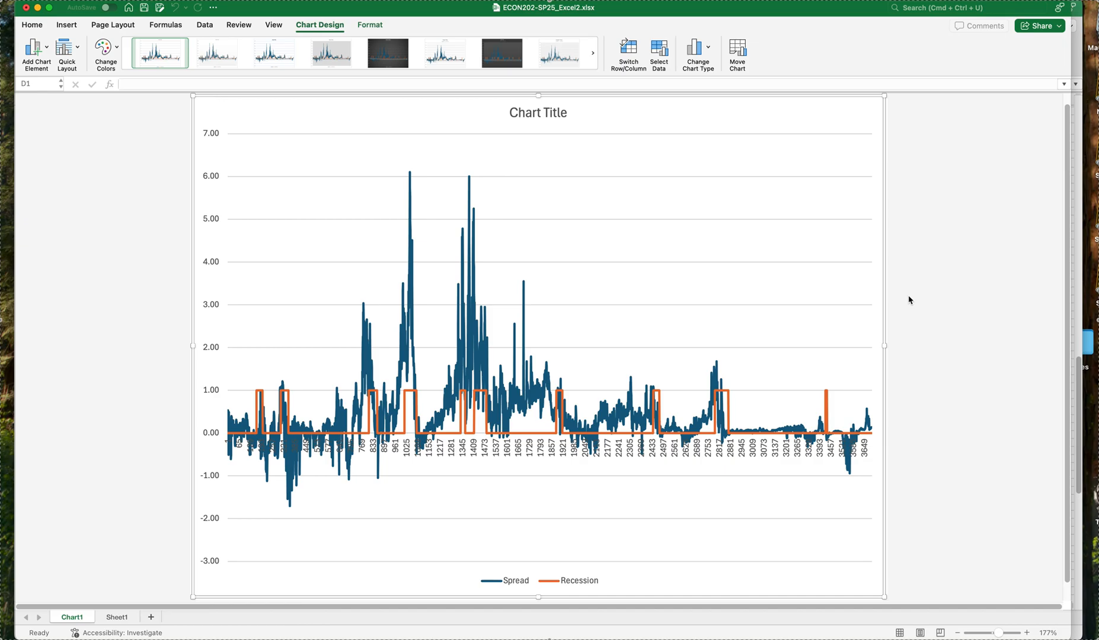
# Plot the chart's Recession series on the secondary axis
pyautogui.rightClick(828, 399)
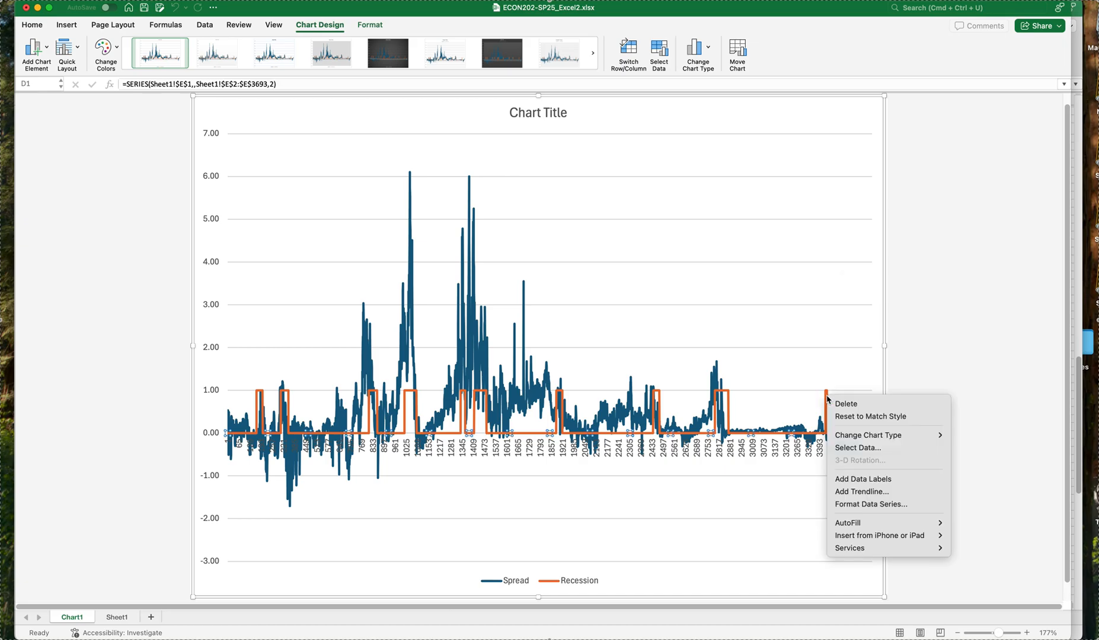
pyautogui.click(873, 506)
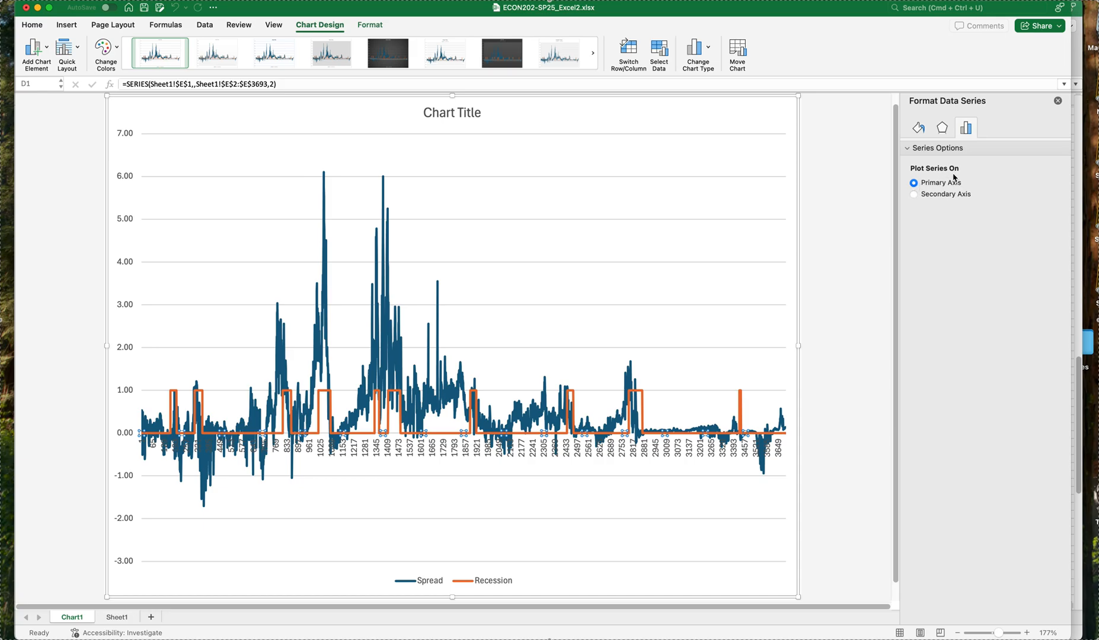
pyautogui.click(913, 195)
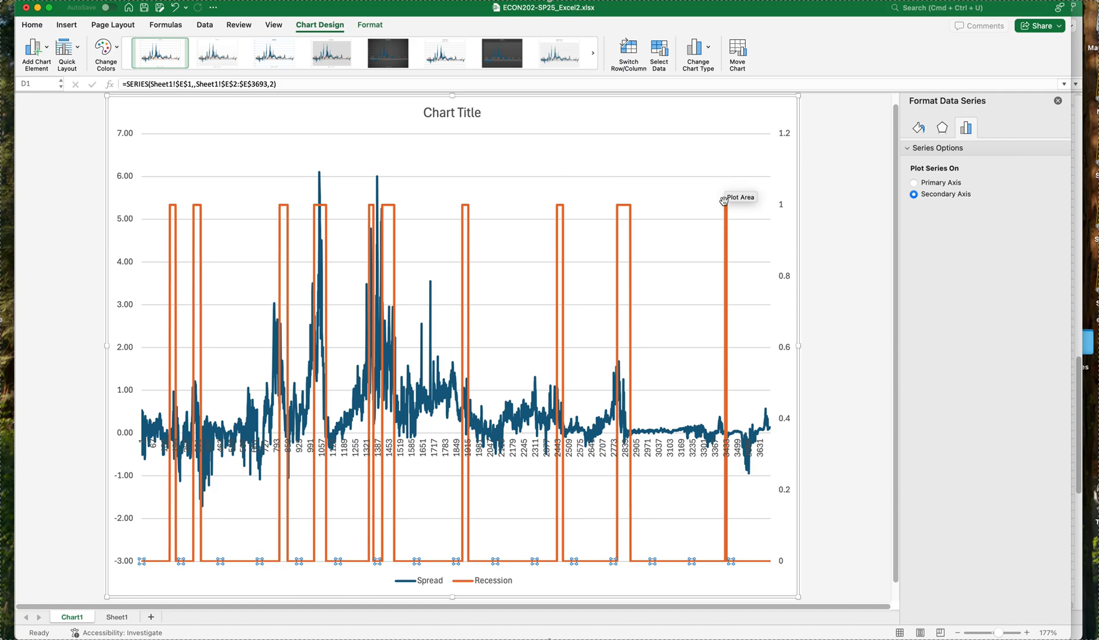
# Change the Recession series to a 2-D clustered column chart type, keeping Spread as a line
pyautogui.moveTo(725, 207)
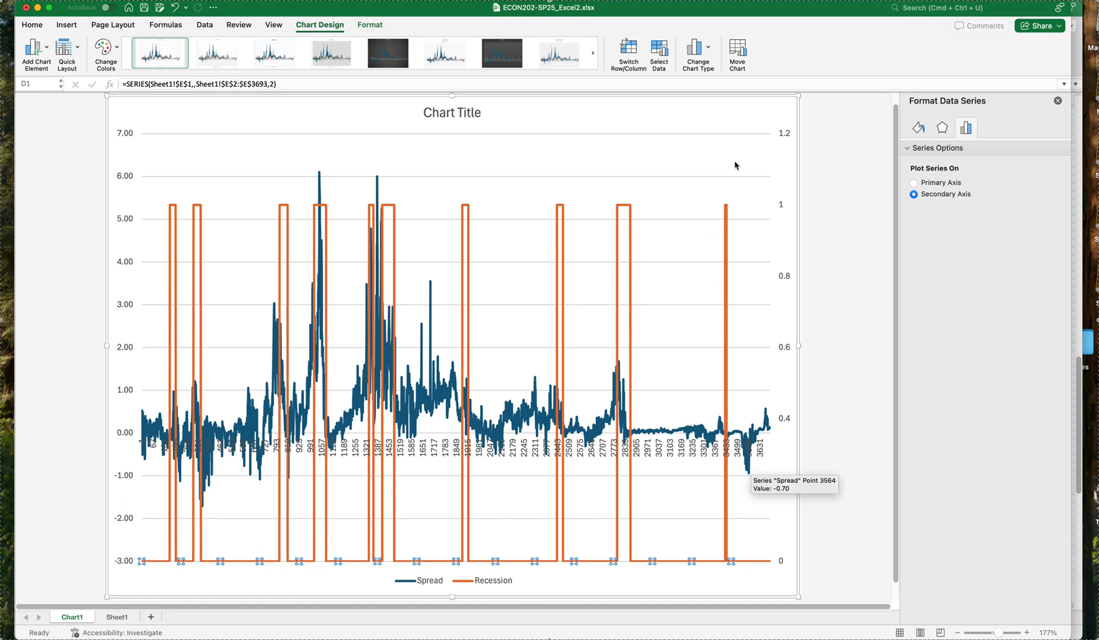
pyautogui.rightClick(729, 212)
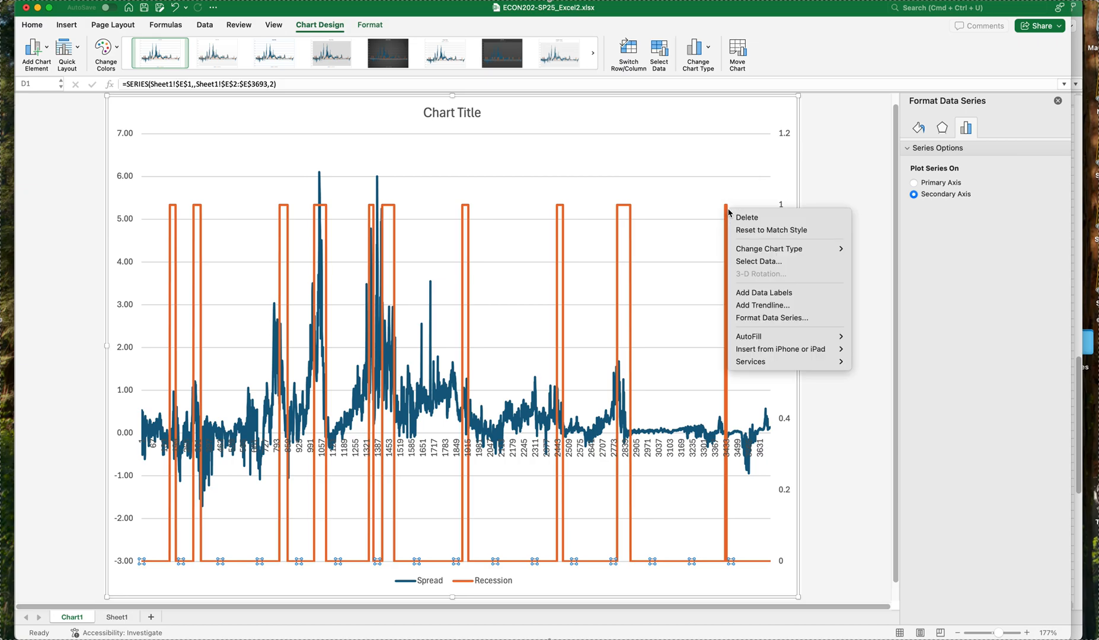
pyautogui.moveTo(742, 249)
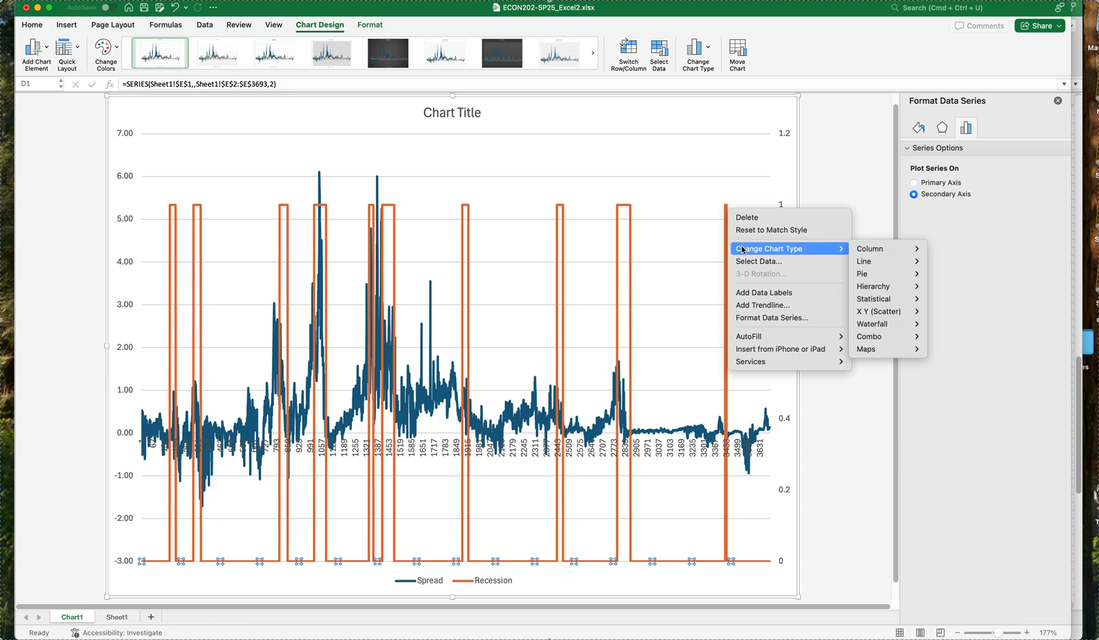
pyautogui.moveTo(867, 252)
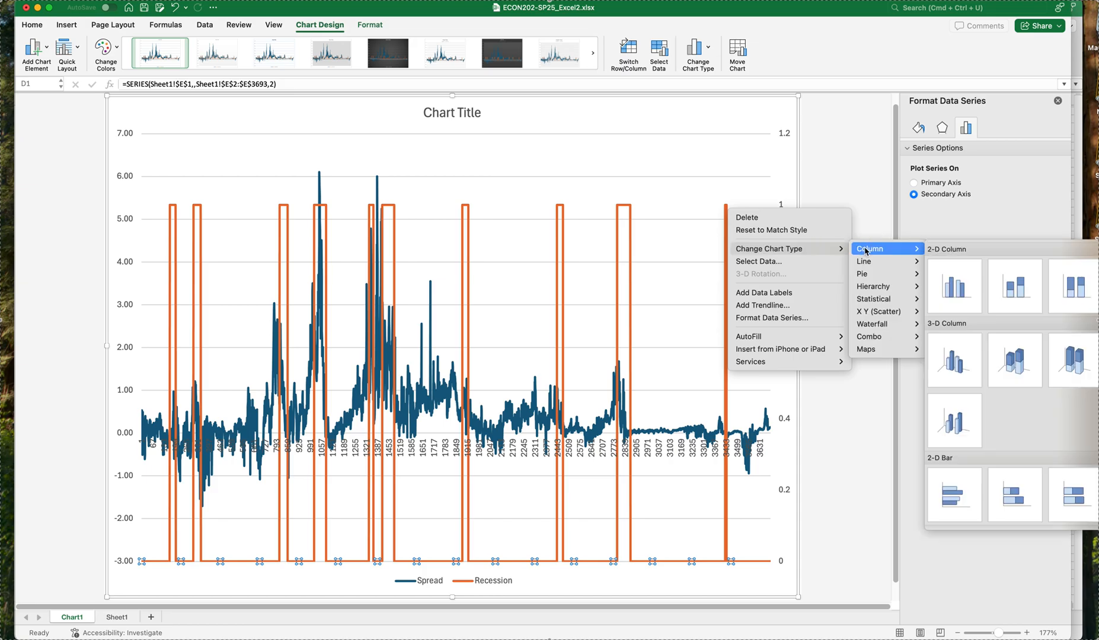
pyautogui.click(947, 276)
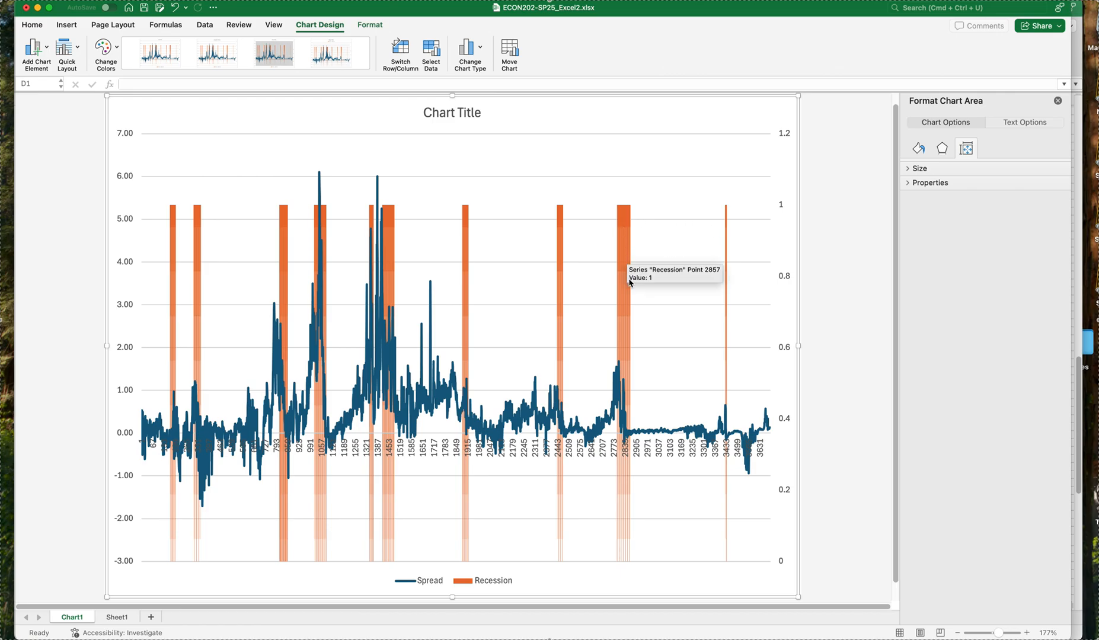
# Set the gap width of the Recession columns to 0%
pyautogui.rightClick(625, 236)
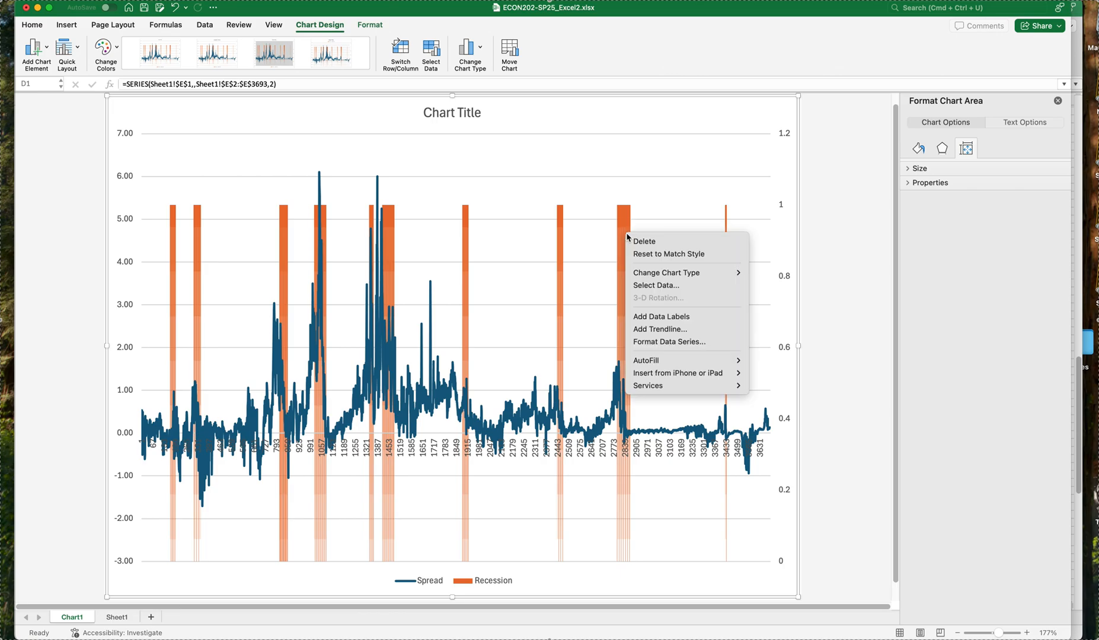
pyautogui.click(688, 343)
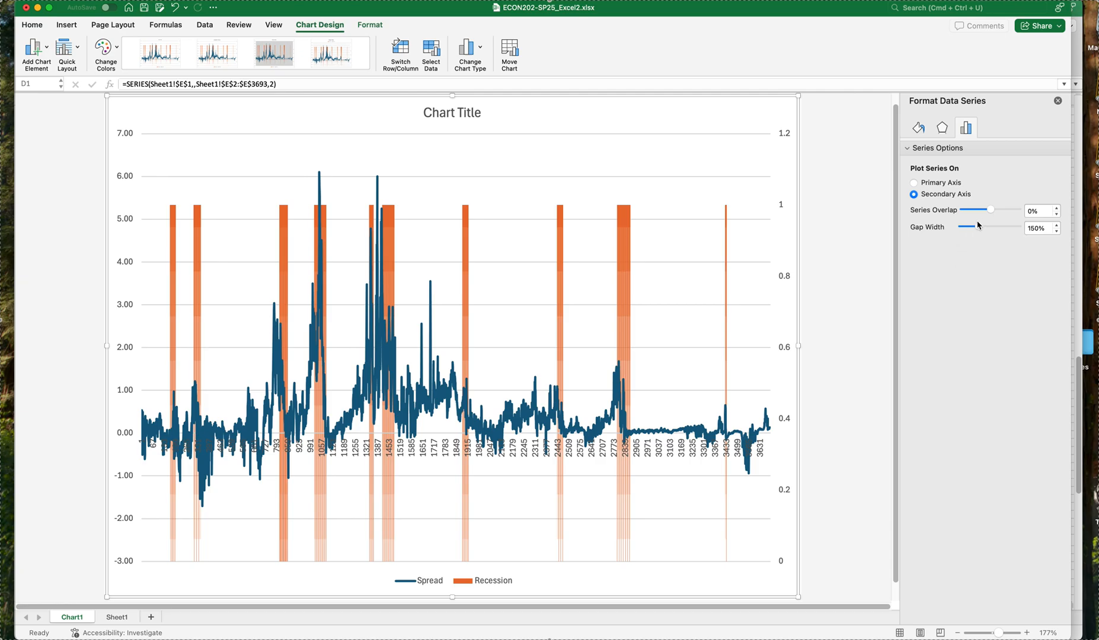
pyautogui.moveTo(977, 228); pyautogui.dragTo(954, 231)
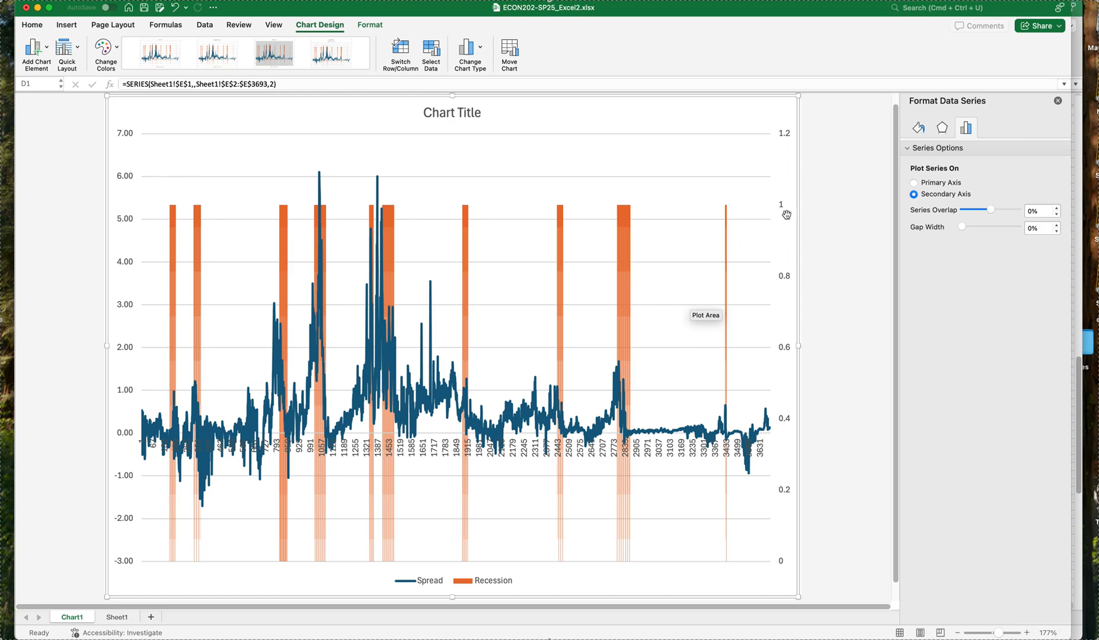
# Fill the Recession columns with a solid light blue theme color
pyautogui.click(918, 128)
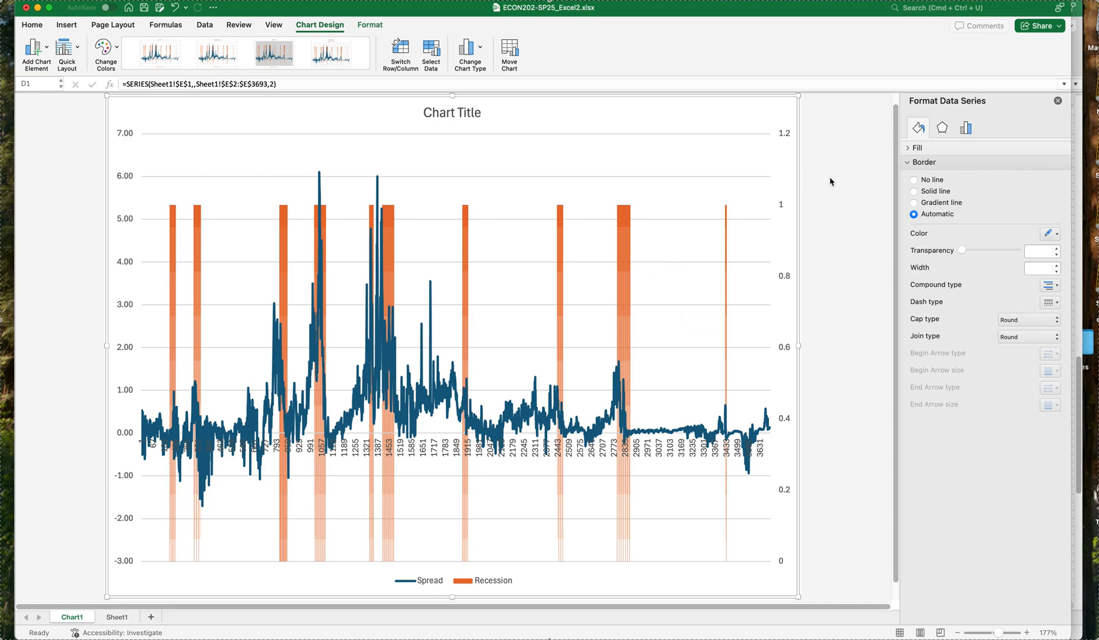
pyautogui.click(910, 149)
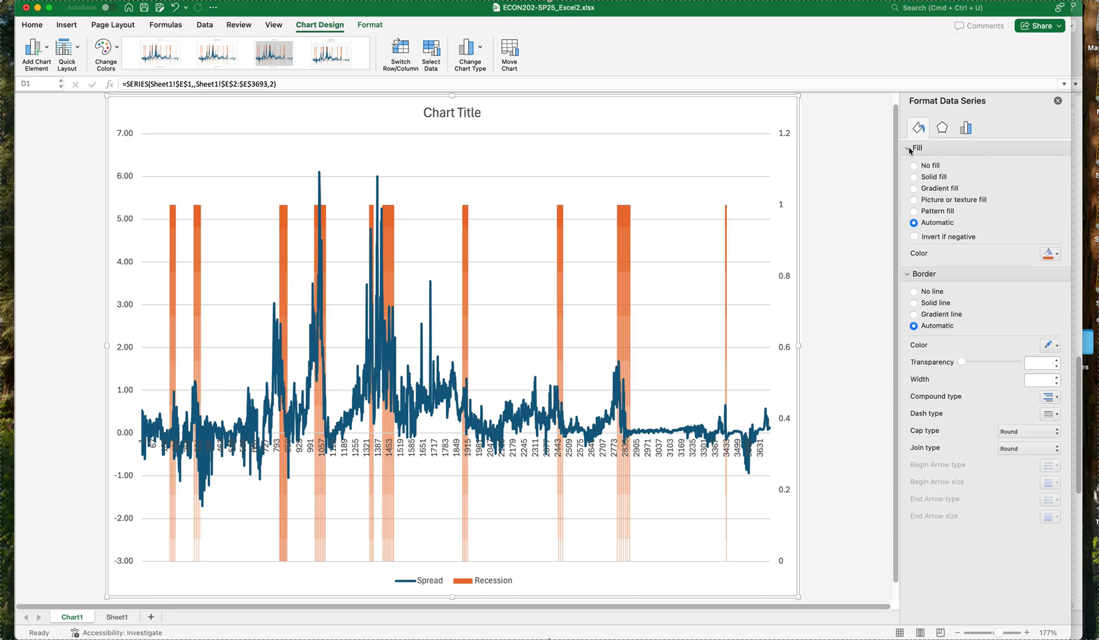
pyautogui.click(1057, 255)
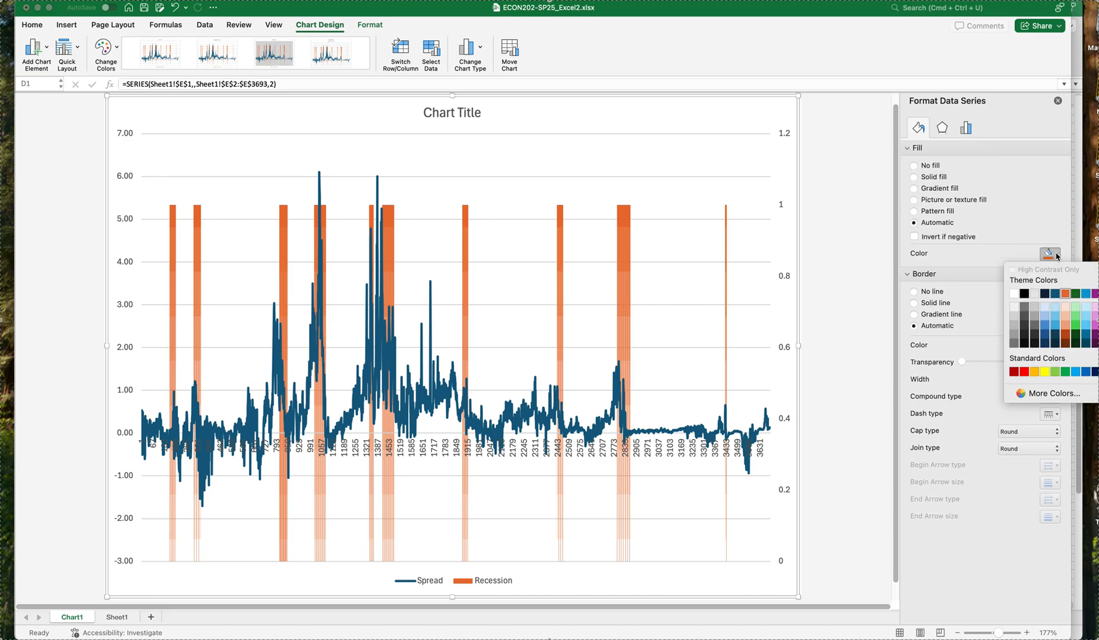
pyautogui.click(1044, 321)
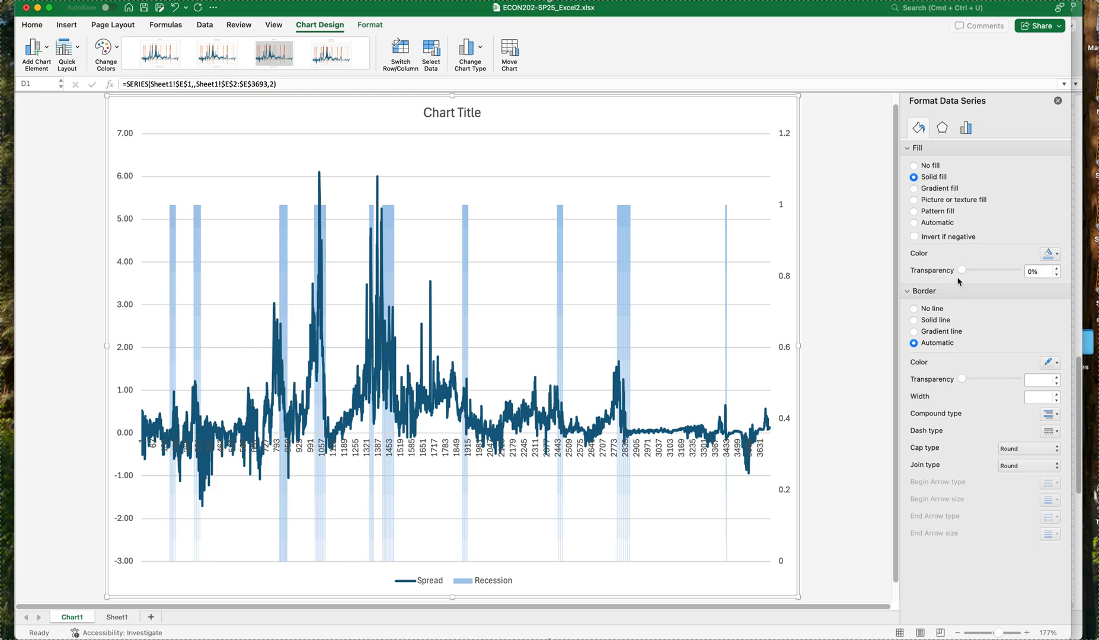
pyautogui.moveTo(961, 271); pyautogui.dragTo(960, 271)
# Give the Recession columns a solid border in the same light blue, and set both border and fill transparency to 25%
pyautogui.click(1057, 364)
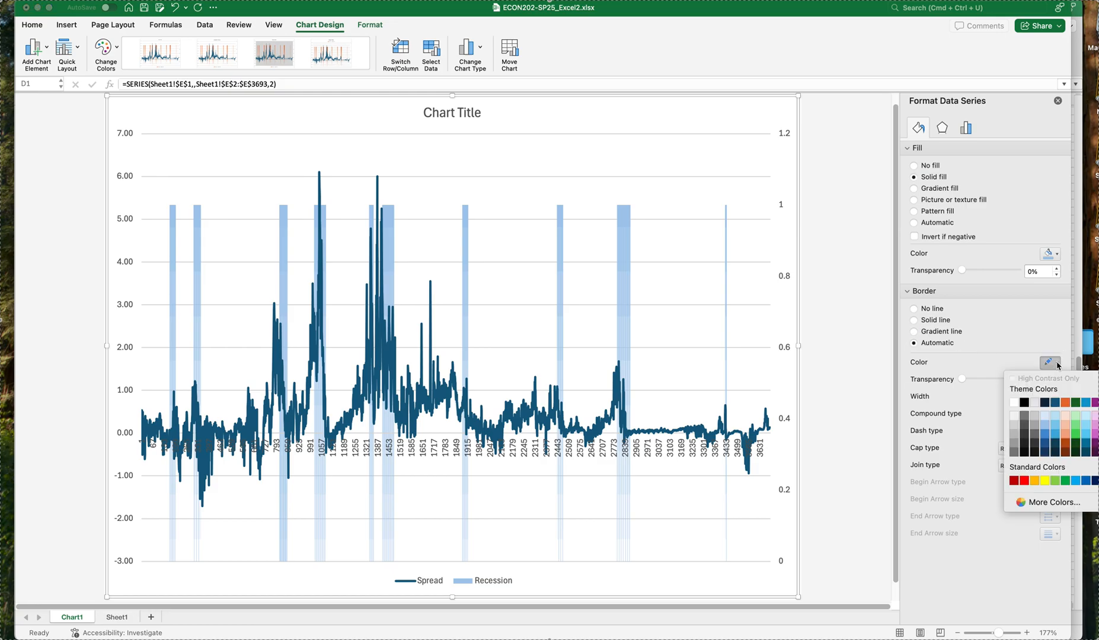
pyautogui.click(1045, 431)
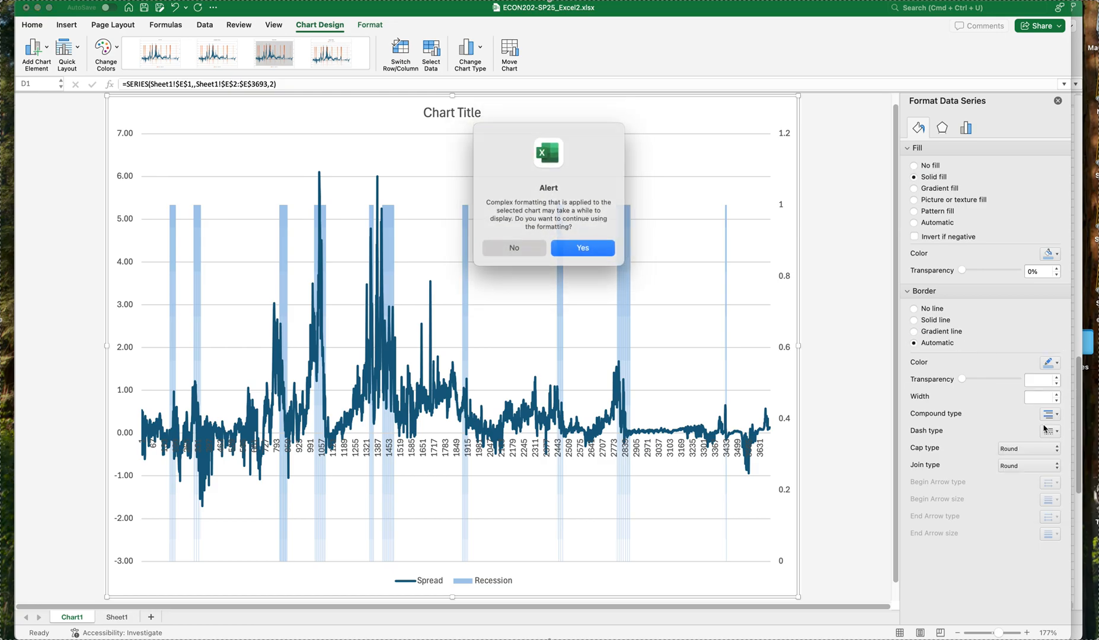
pyautogui.click(594, 253)
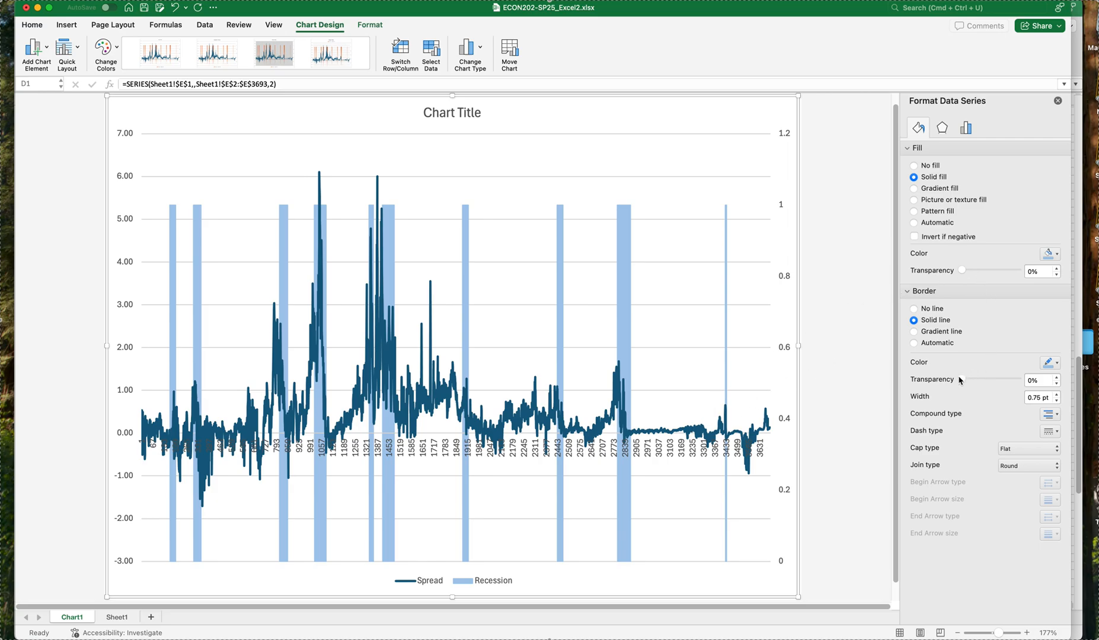
pyautogui.moveTo(960, 380); pyautogui.dragTo(975, 384)
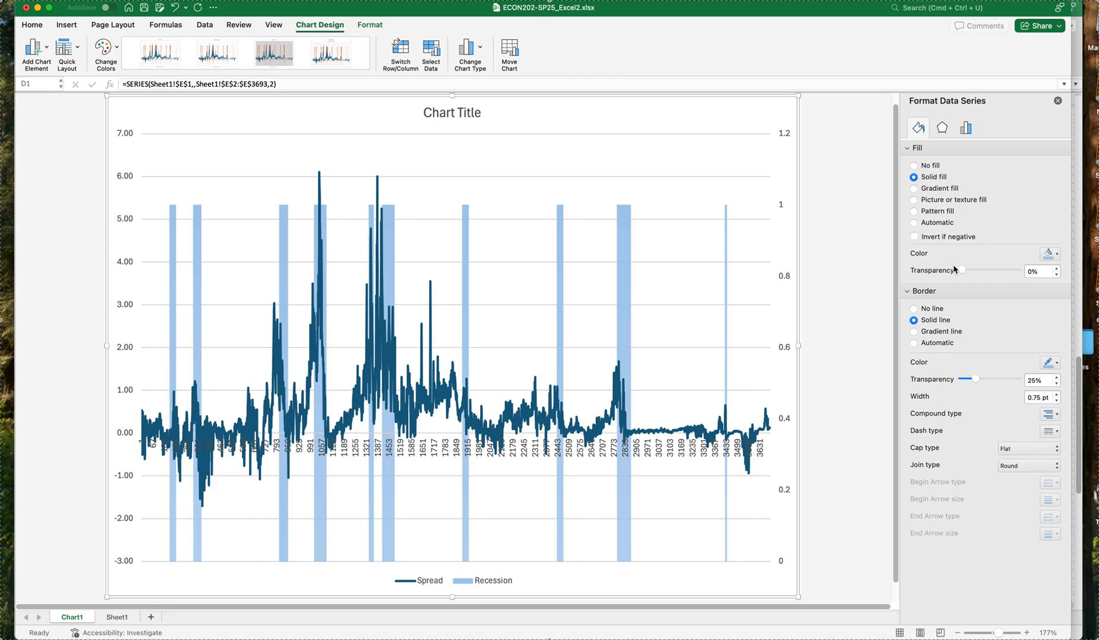
pyautogui.moveTo(961, 271); pyautogui.dragTo(974, 273)
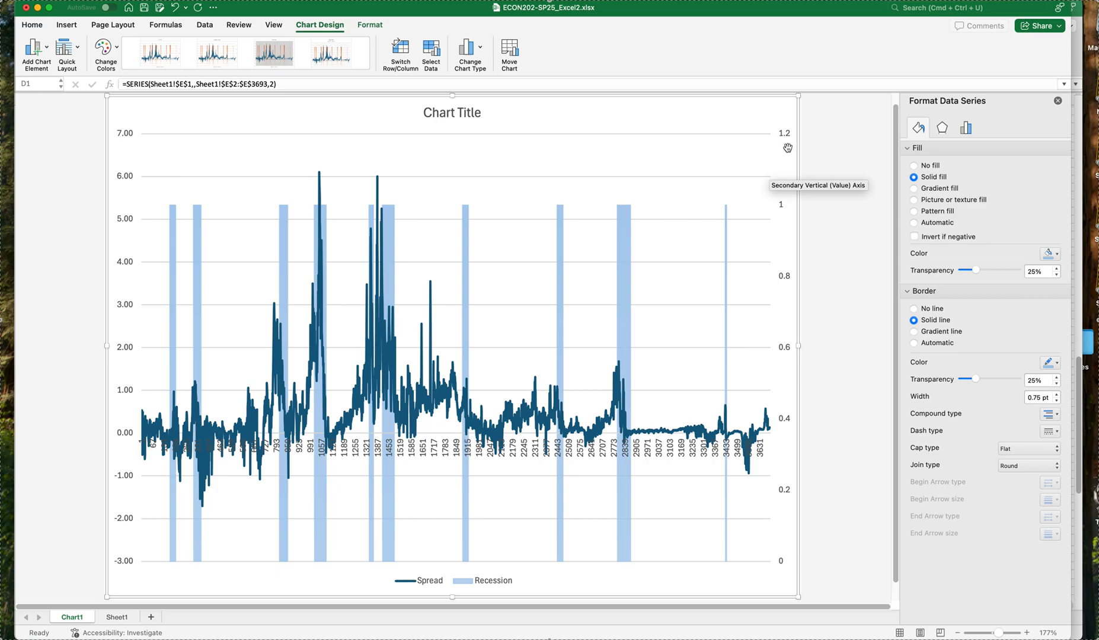
# Set the maximum bound of the secondary vertical axis to 1.0
pyautogui.rightClick(785, 280)
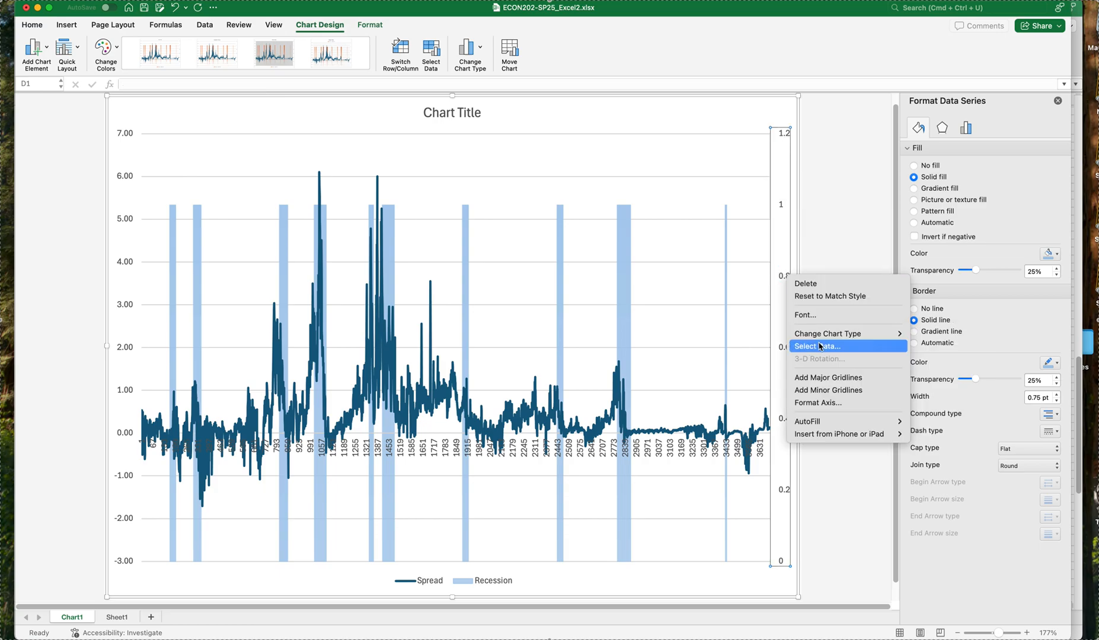
pyautogui.click(827, 402)
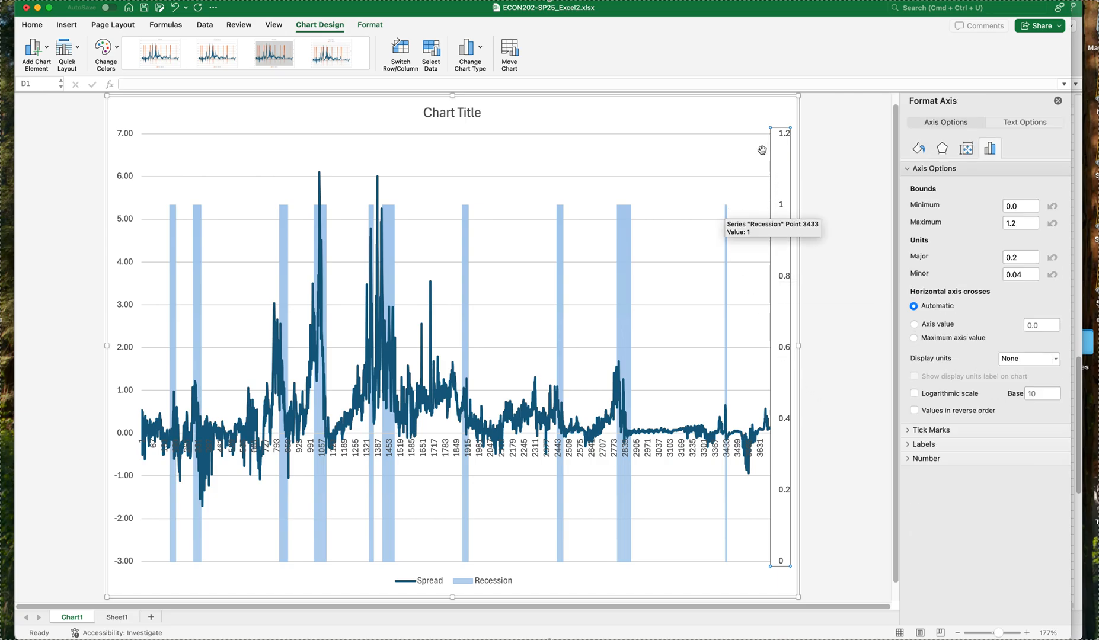
pyautogui.click(1020, 226)
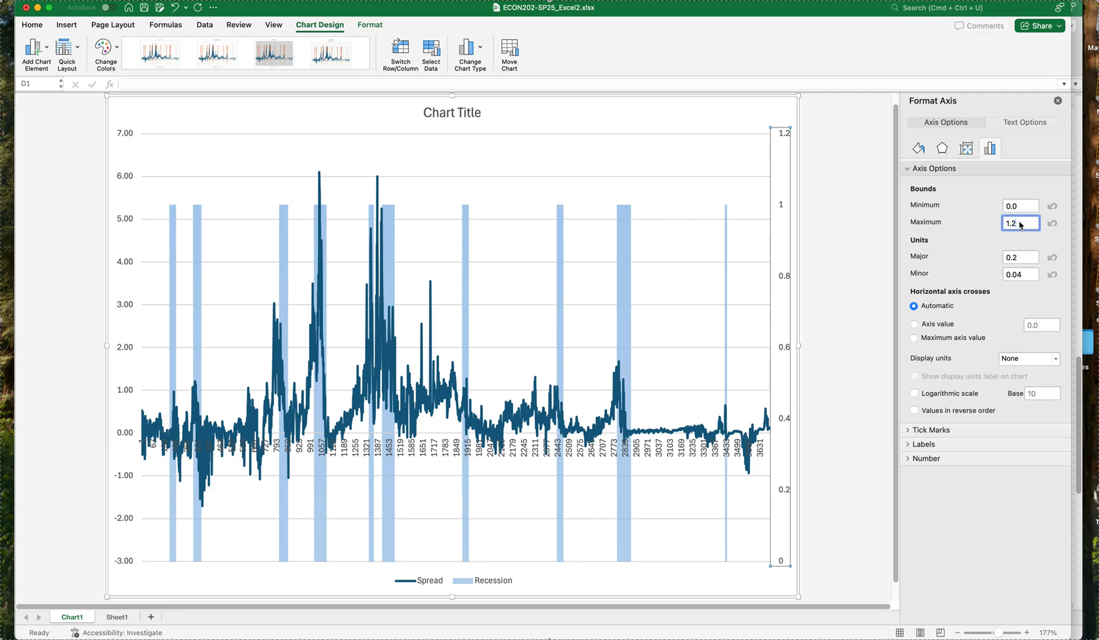
pyautogui.press('BackSpace')
pyautogui.press('Tab')
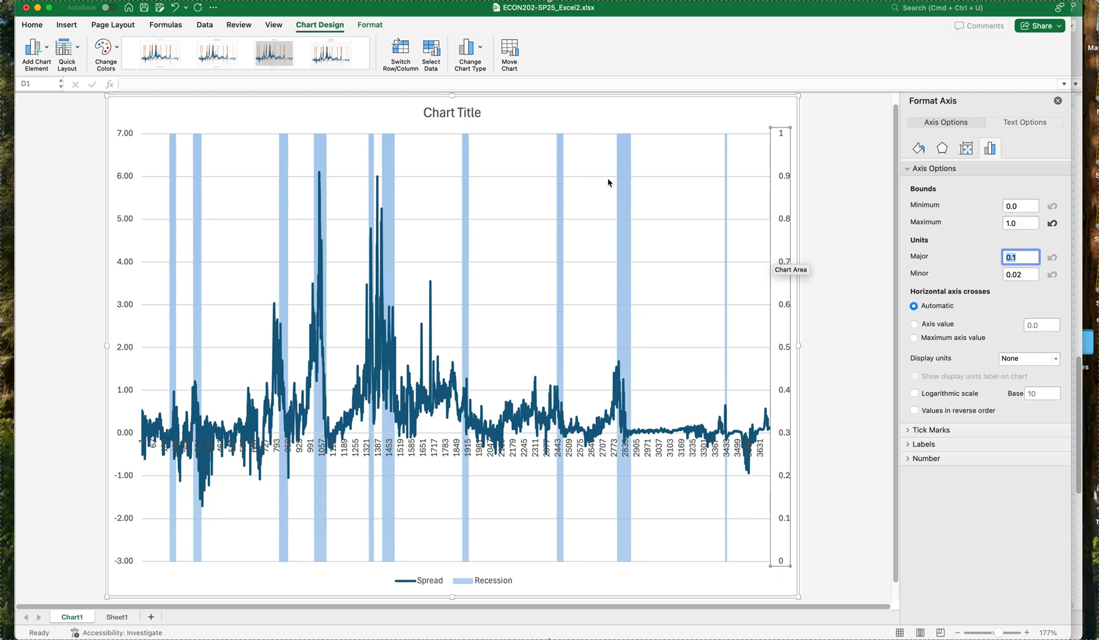
# Hide the secondary vertical axis's markings by setting its major tick marks and label position to None
pyautogui.click(910, 431)
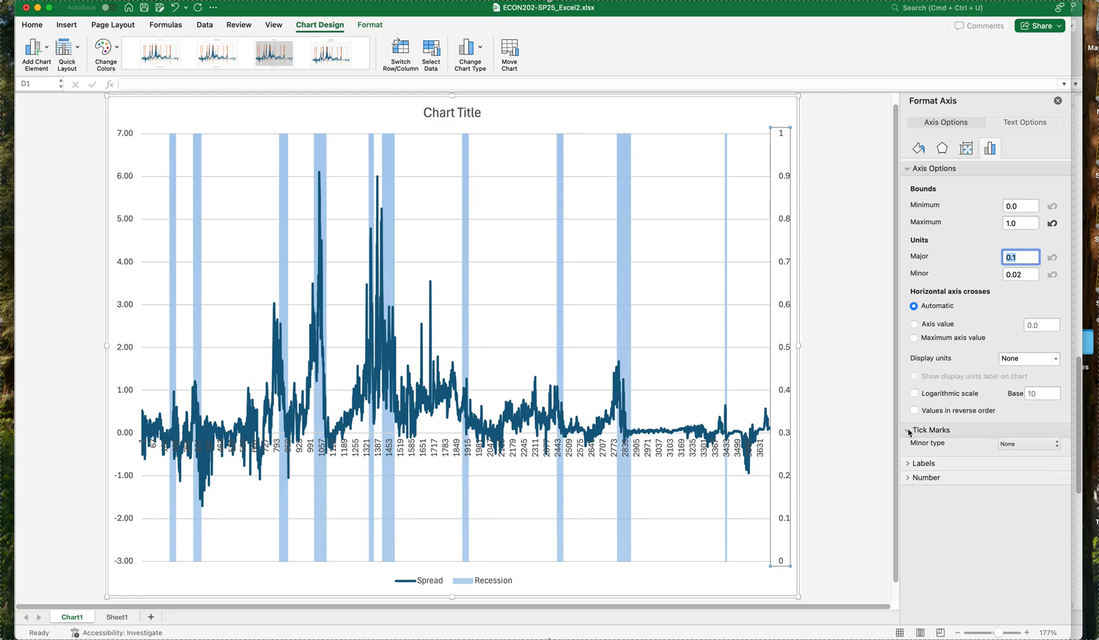
pyautogui.click(1039, 450)
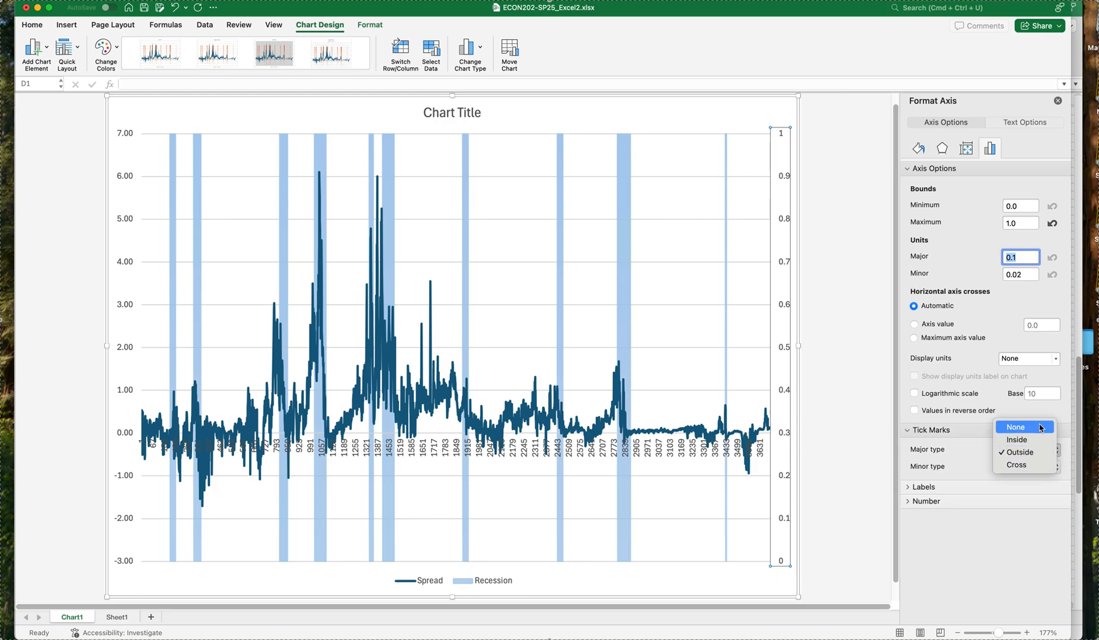
pyautogui.click(1035, 428)
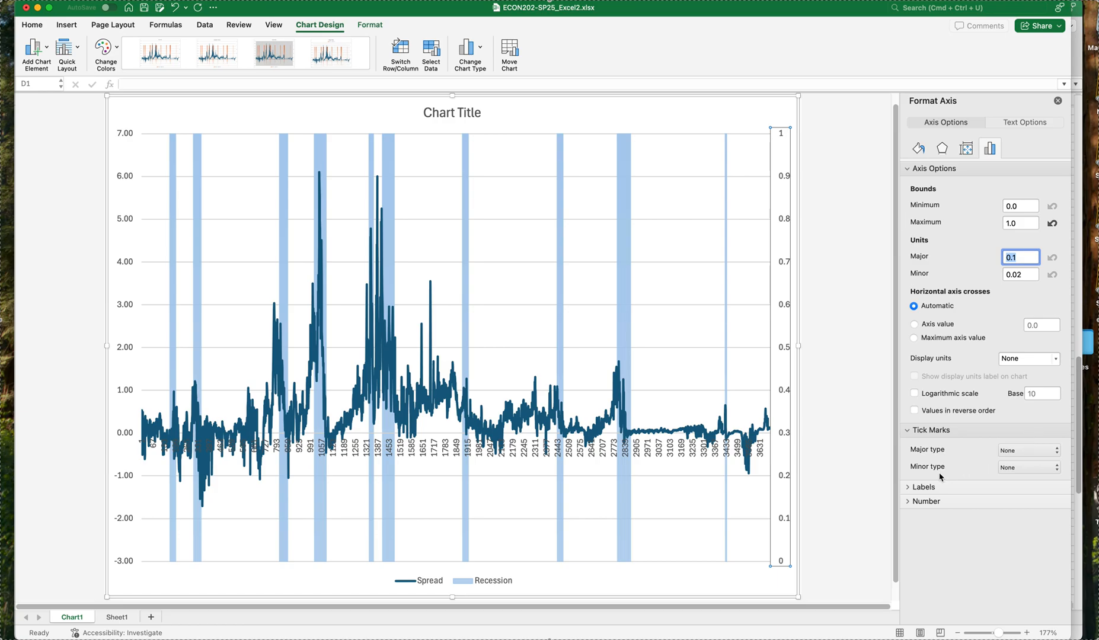
pyautogui.click(934, 488)
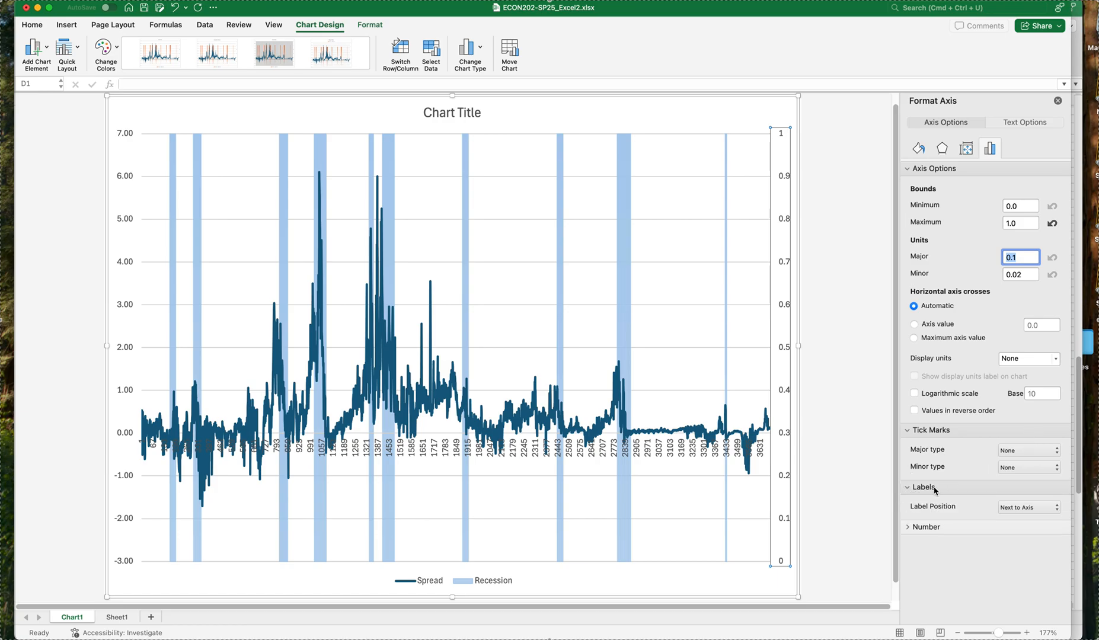
pyautogui.click(1040, 506)
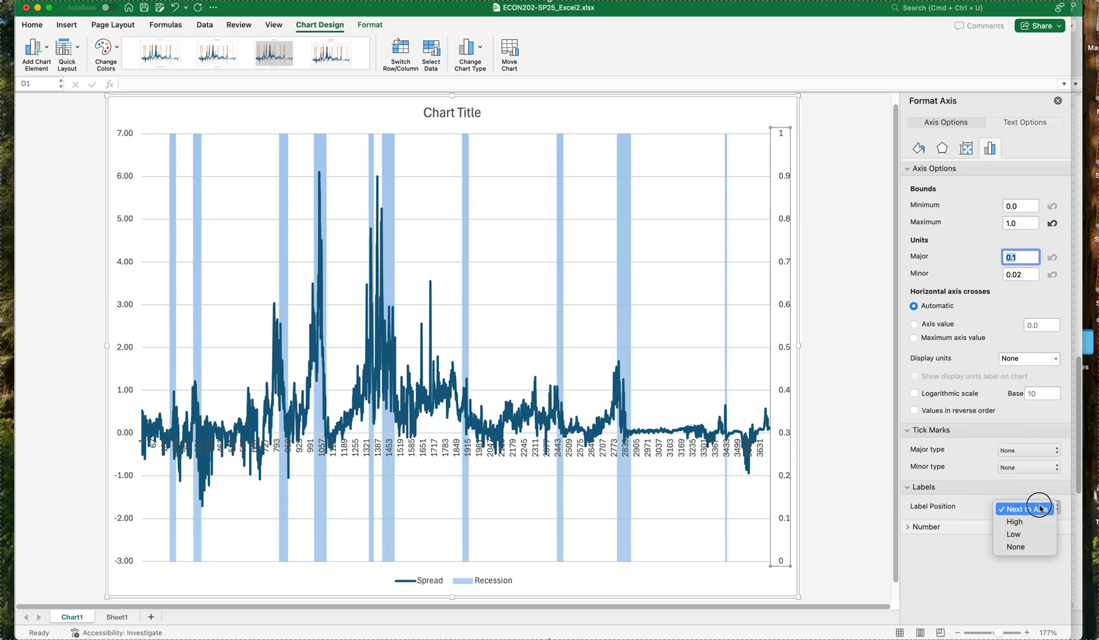
pyautogui.click(1044, 546)
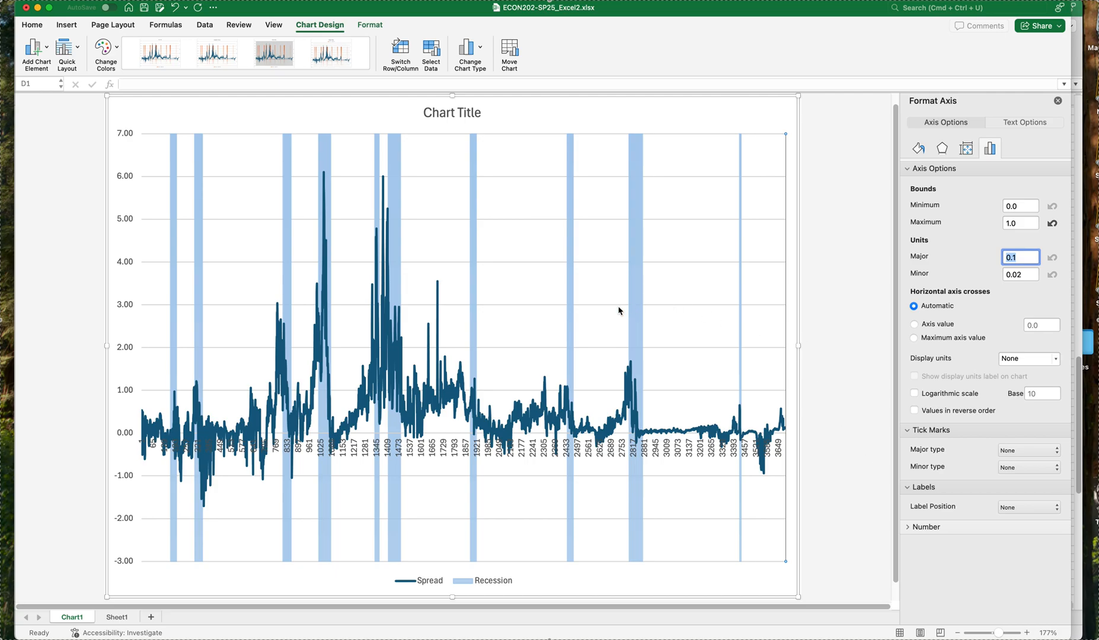
# Reduce the width of the Spread series line to 1.25 pt
pyautogui.click(542, 357)
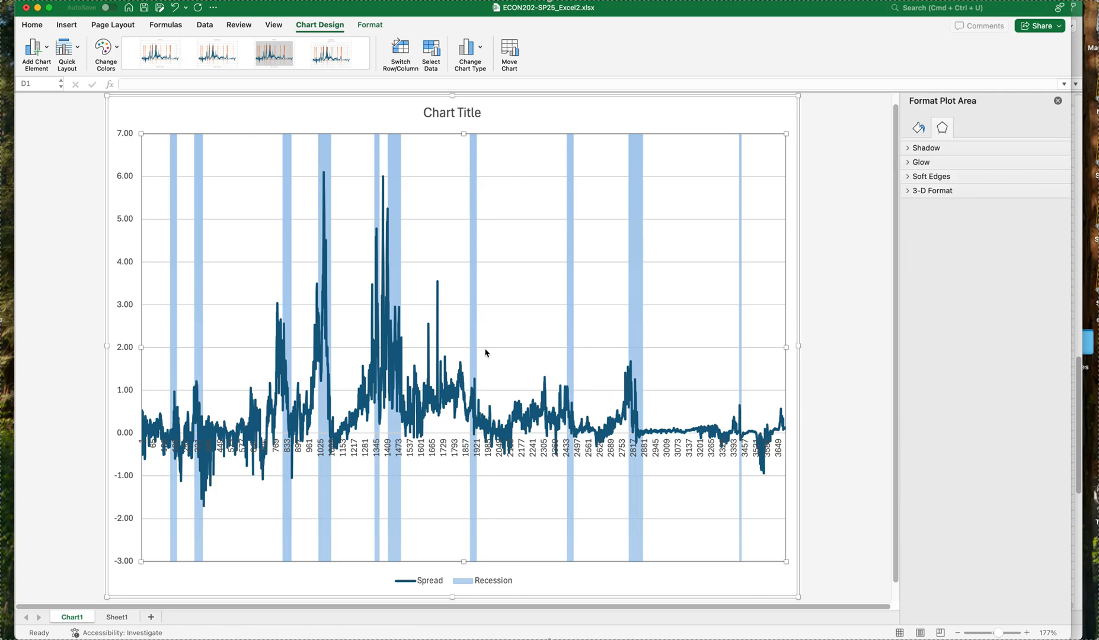
pyautogui.rightClick(440, 312)
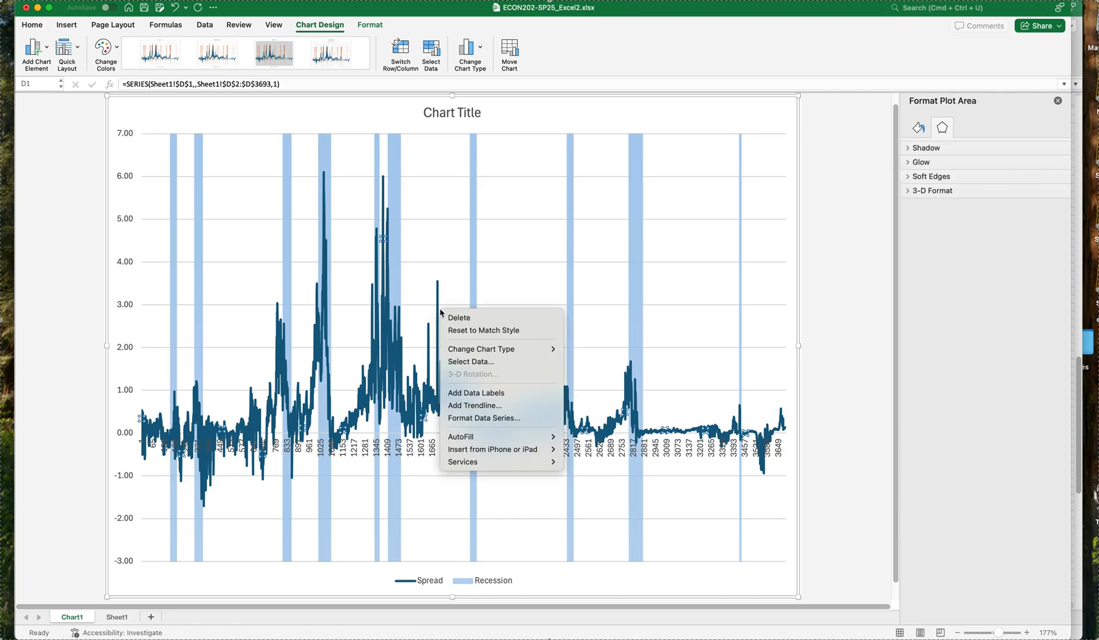
pyautogui.click(477, 418)
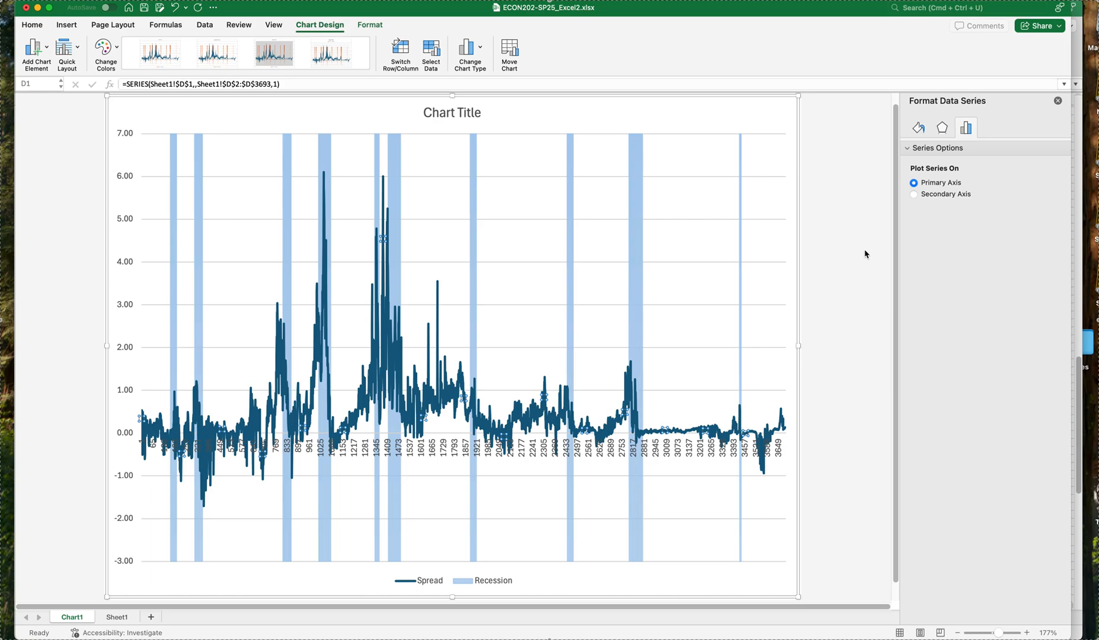
pyautogui.click(918, 128)
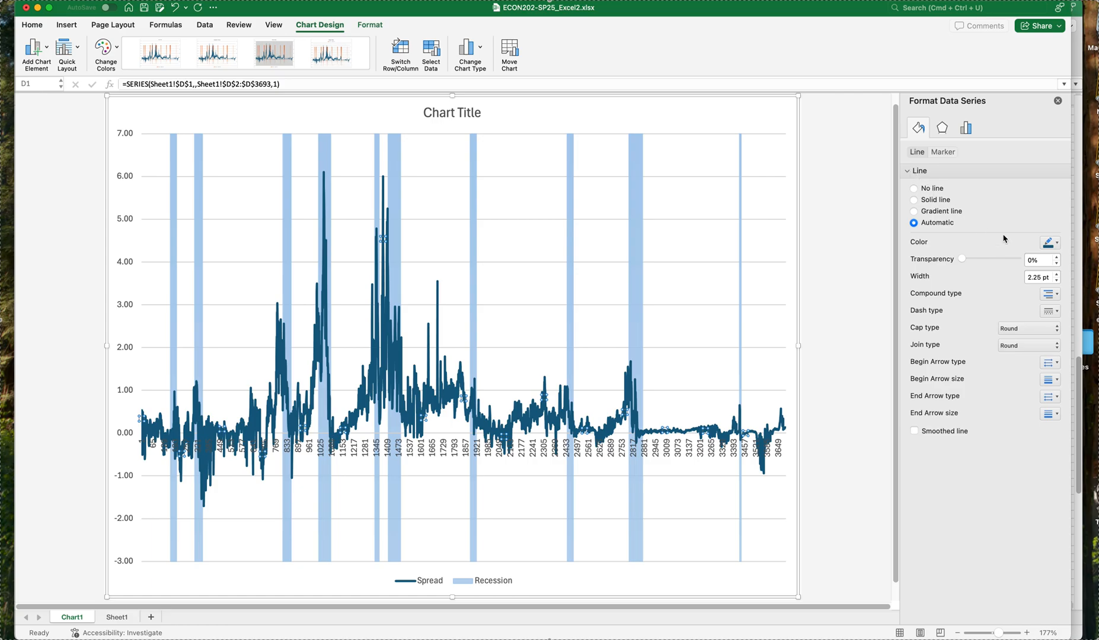
pyautogui.click(1056, 281)
pyautogui.click(1056, 281)
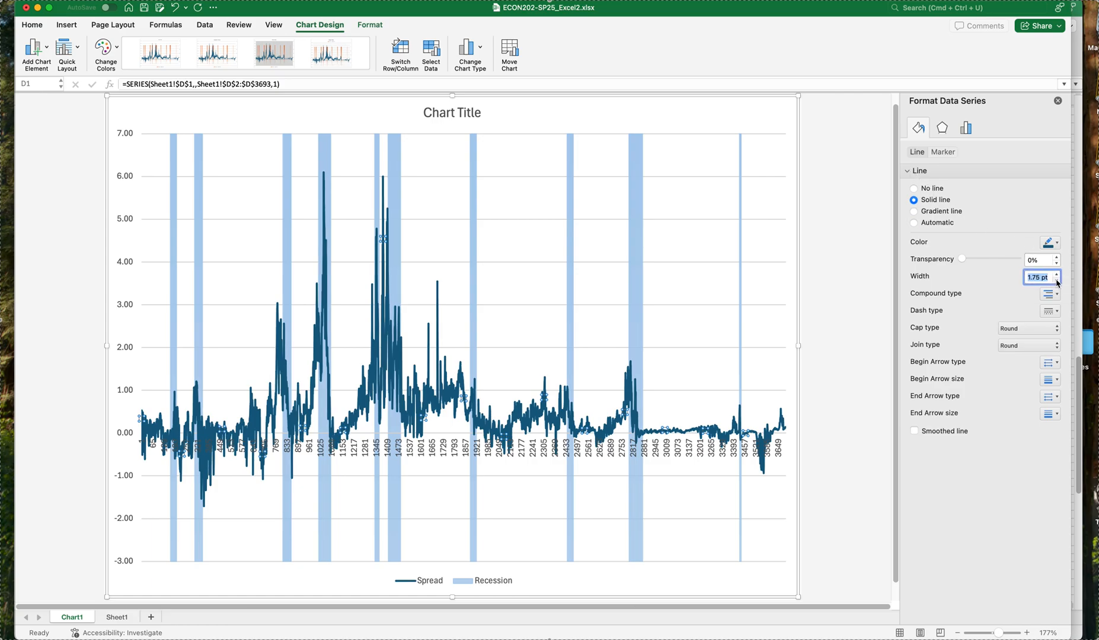
pyautogui.click(1056, 281)
pyautogui.click(1056, 281)
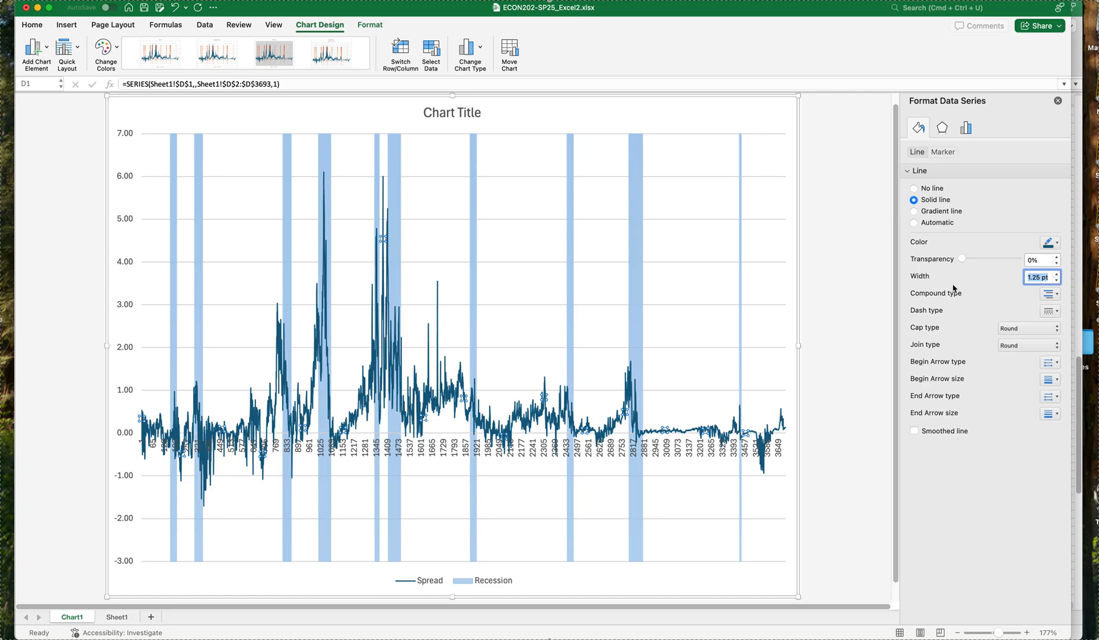
# Try yellow and red as the line color of the Spread series
pyautogui.moveTo(454, 320)
pyautogui.click(1059, 245)
pyautogui.click(1048, 363)
pyautogui.click(1057, 243)
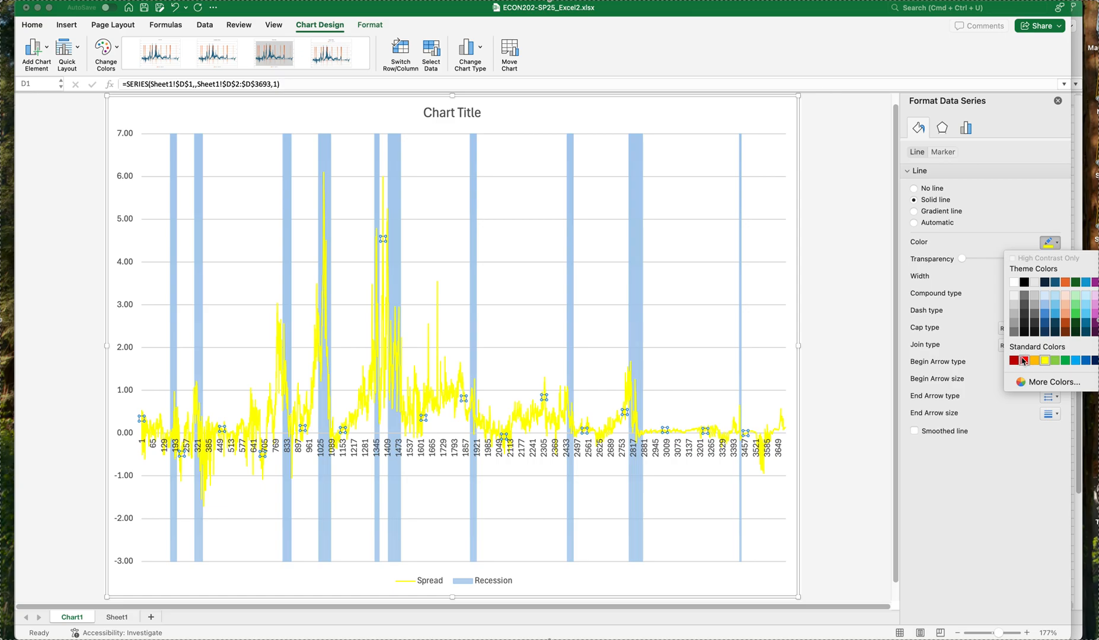
pyautogui.click(1023, 360)
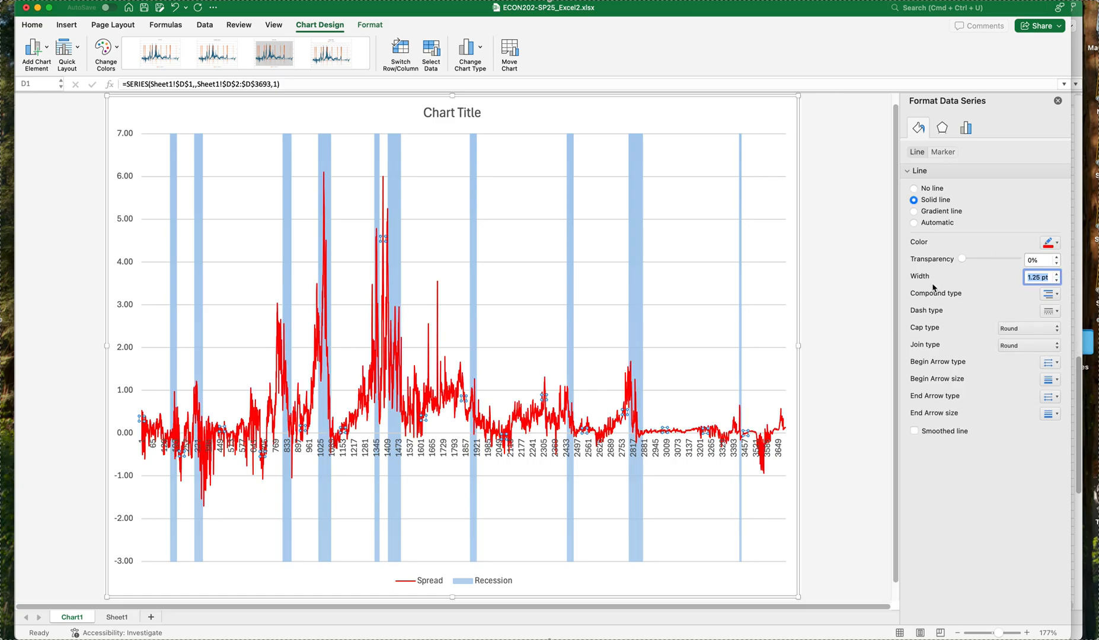
pyautogui.moveTo(961, 259)
pyautogui.mouseDown()
pyautogui.moveTo(987, 256)
pyautogui.moveTo(951, 261)
pyautogui.mouseUp()
# Color the Spread series line black
pyautogui.click(1060, 241)
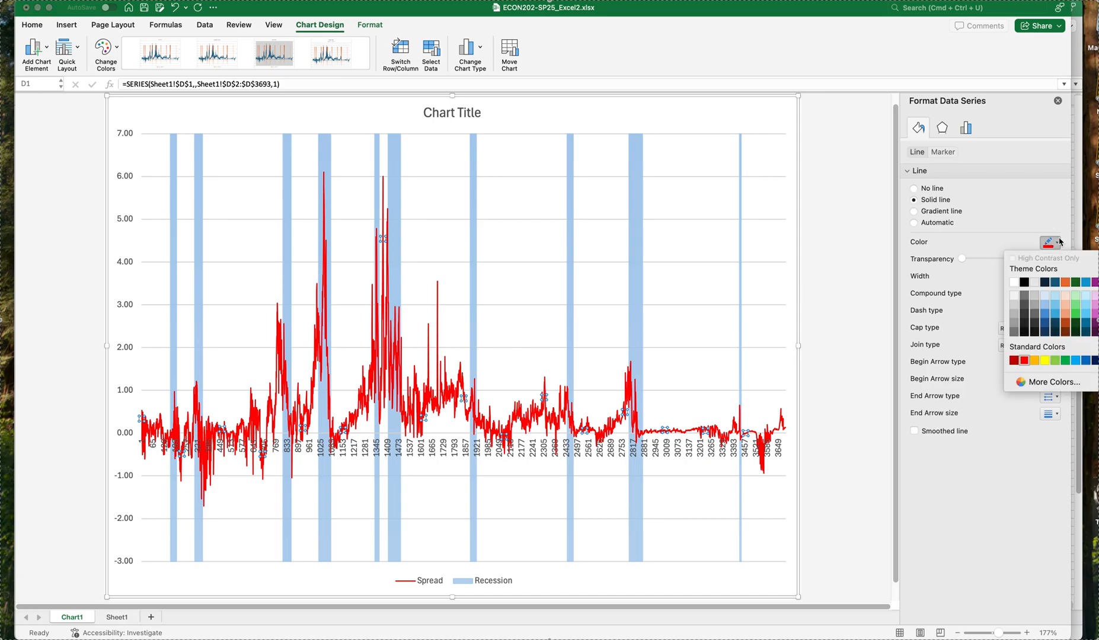
pyautogui.click(1023, 282)
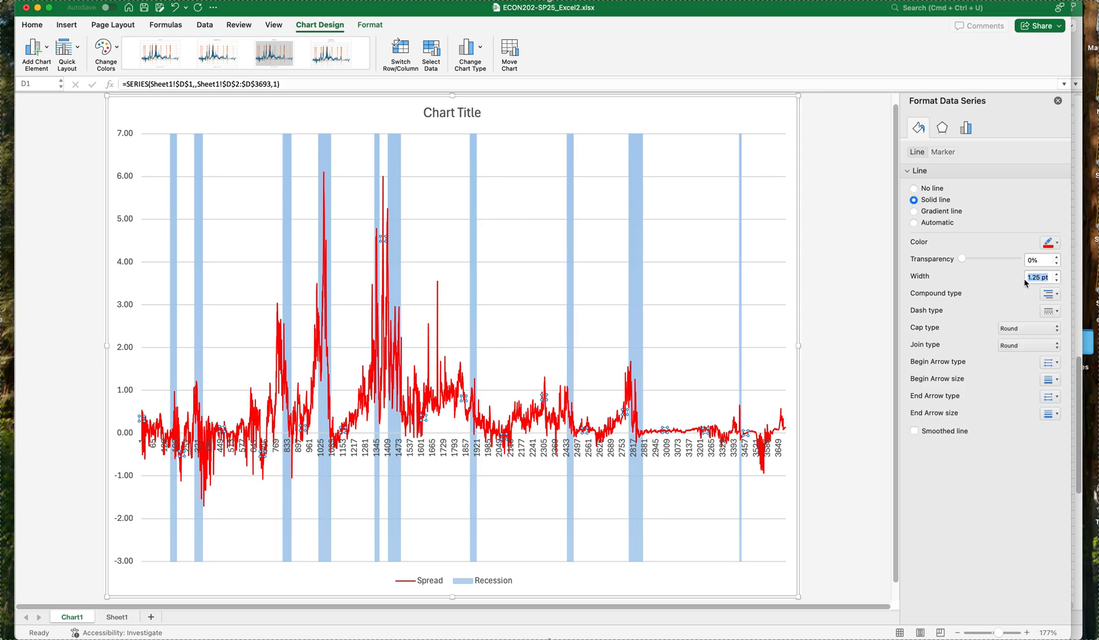
pyautogui.click(1024, 278)
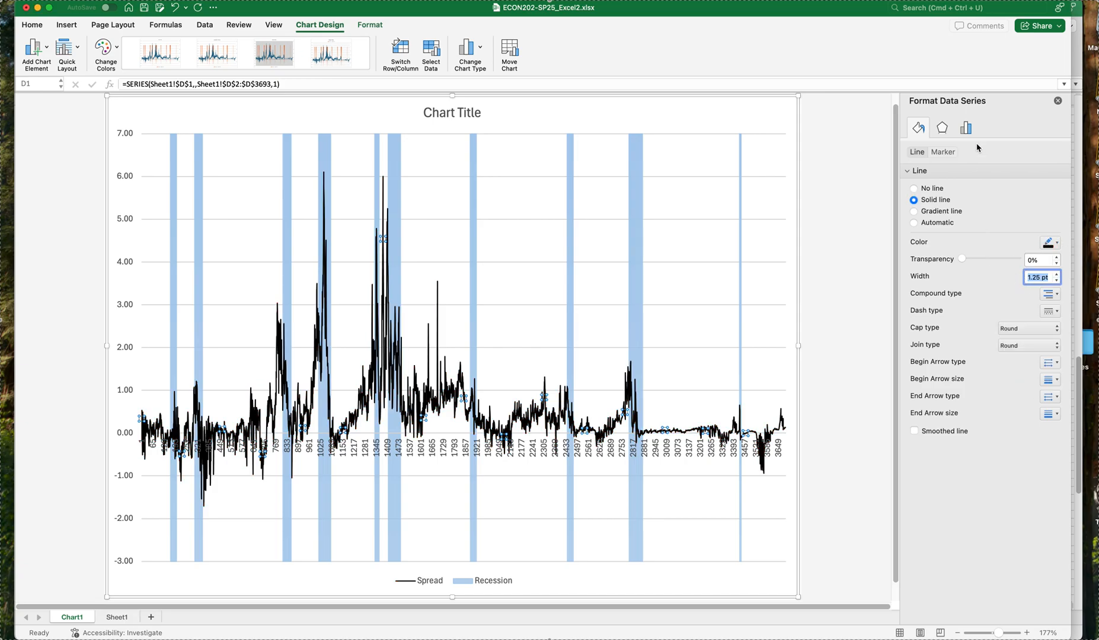
# Apply an outer shadow preset with a 45° angle and 3 pt distance to the Spread line
pyautogui.click(946, 127)
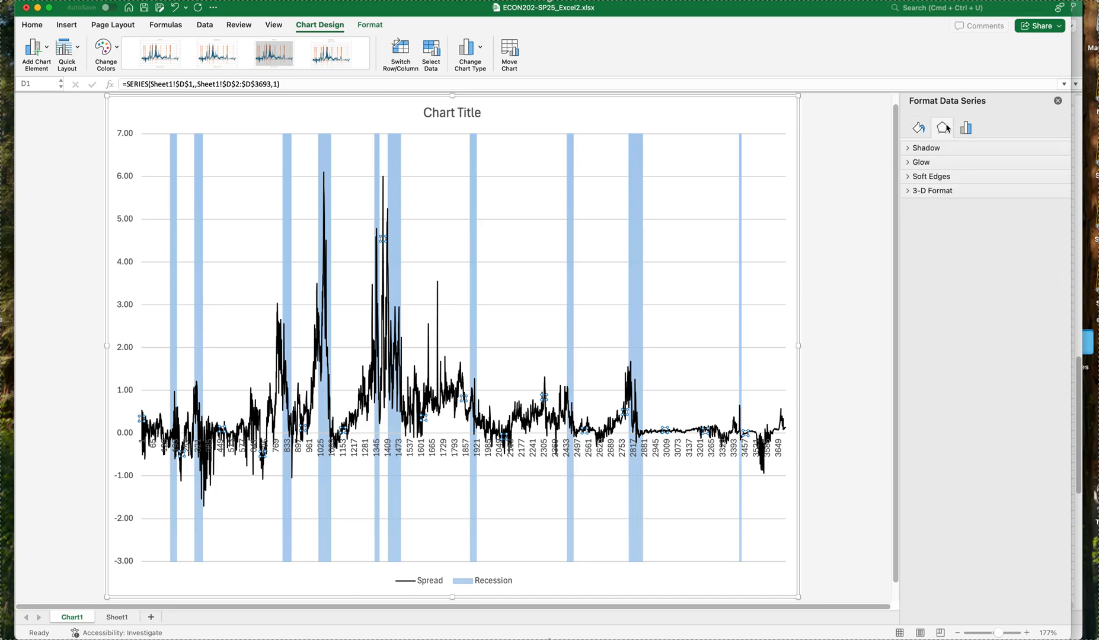
pyautogui.click(909, 149)
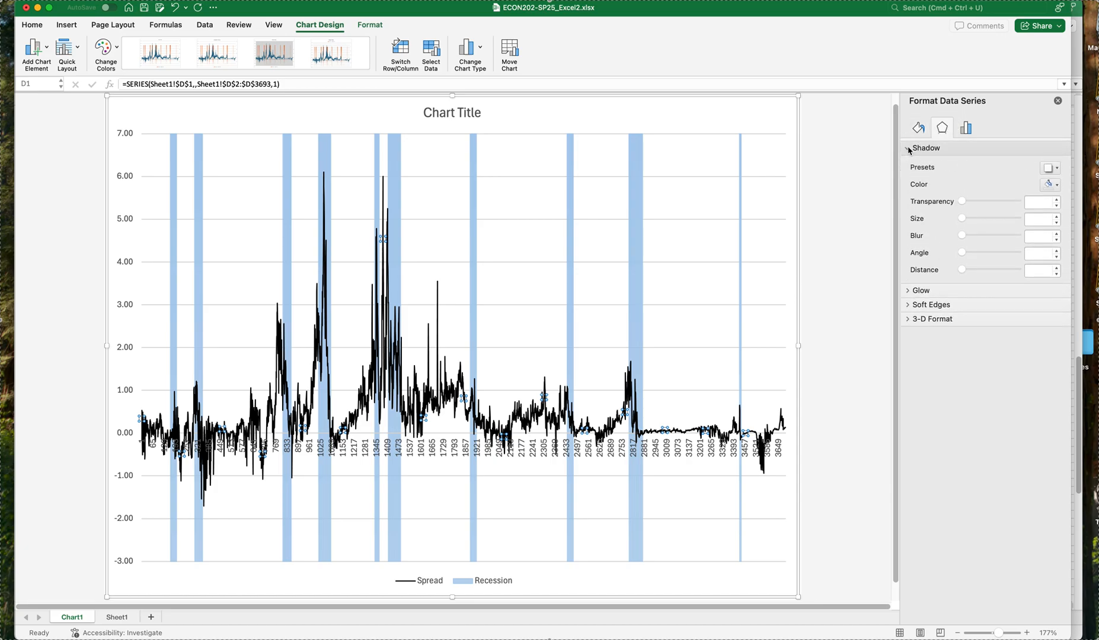
pyautogui.click(1048, 168)
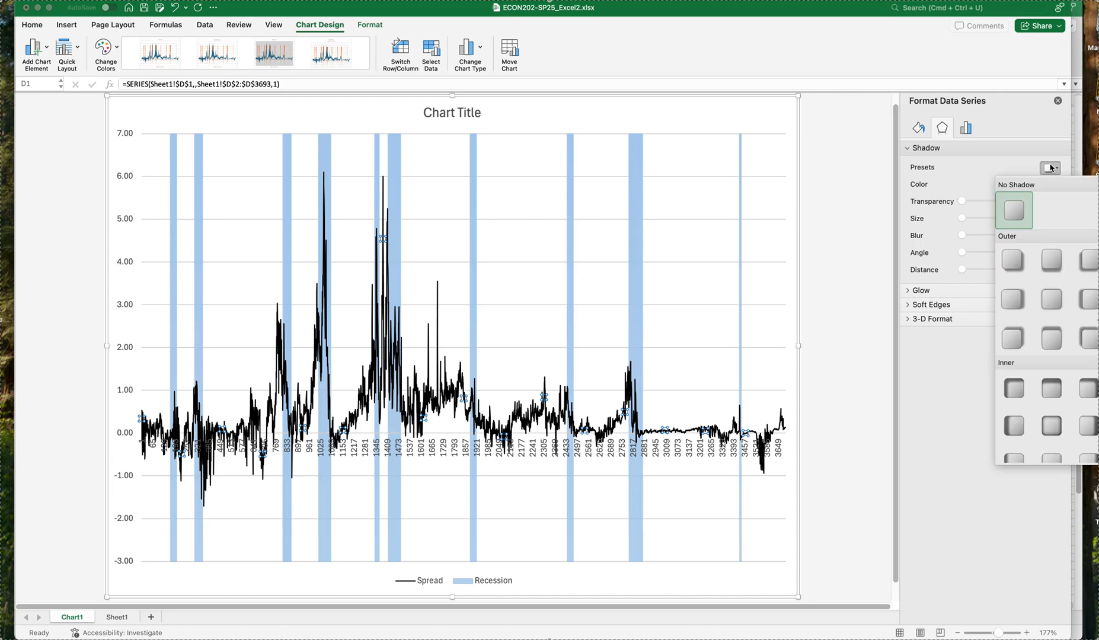
pyautogui.click(1012, 260)
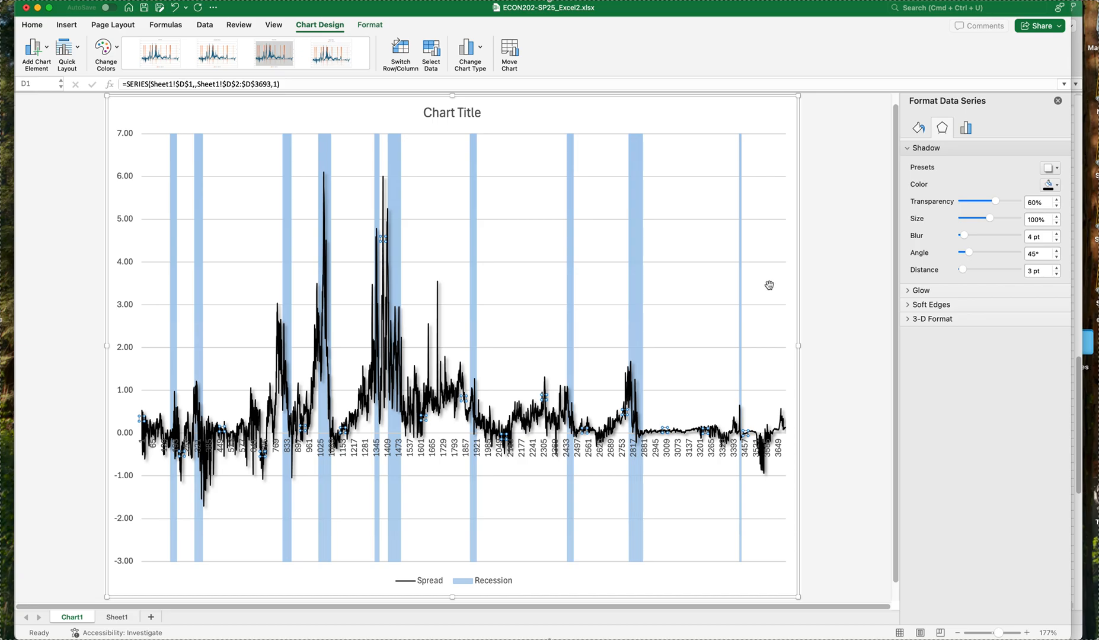
# Set the chart's horizontal category axis labels to the observation dates in Sheet1 range A2:A3693
pyautogui.rightClick(439, 316)
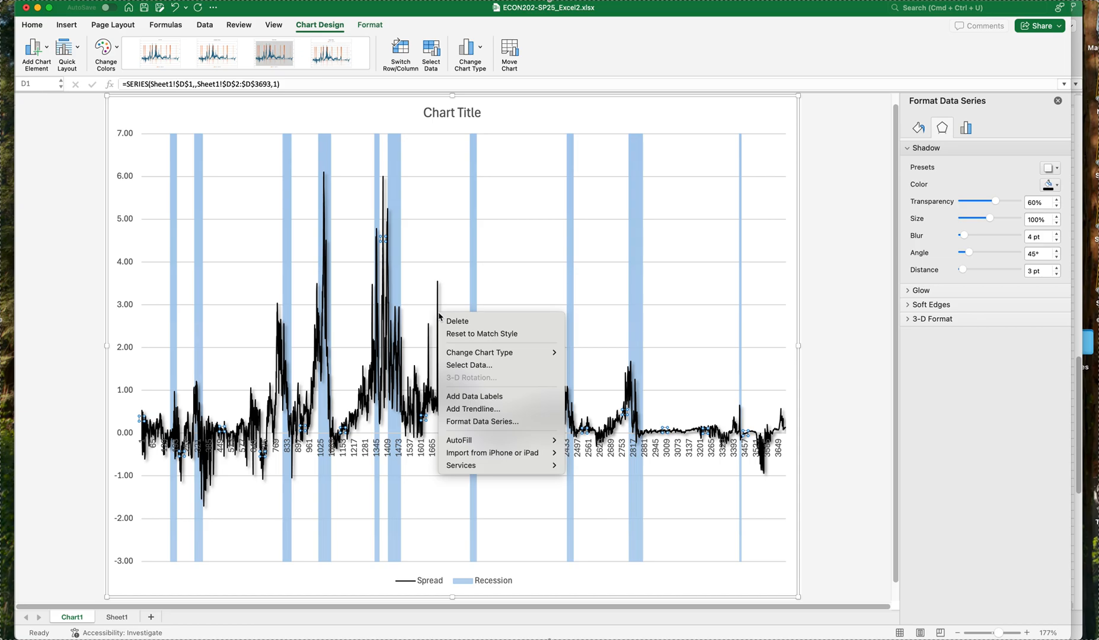
pyautogui.click(472, 366)
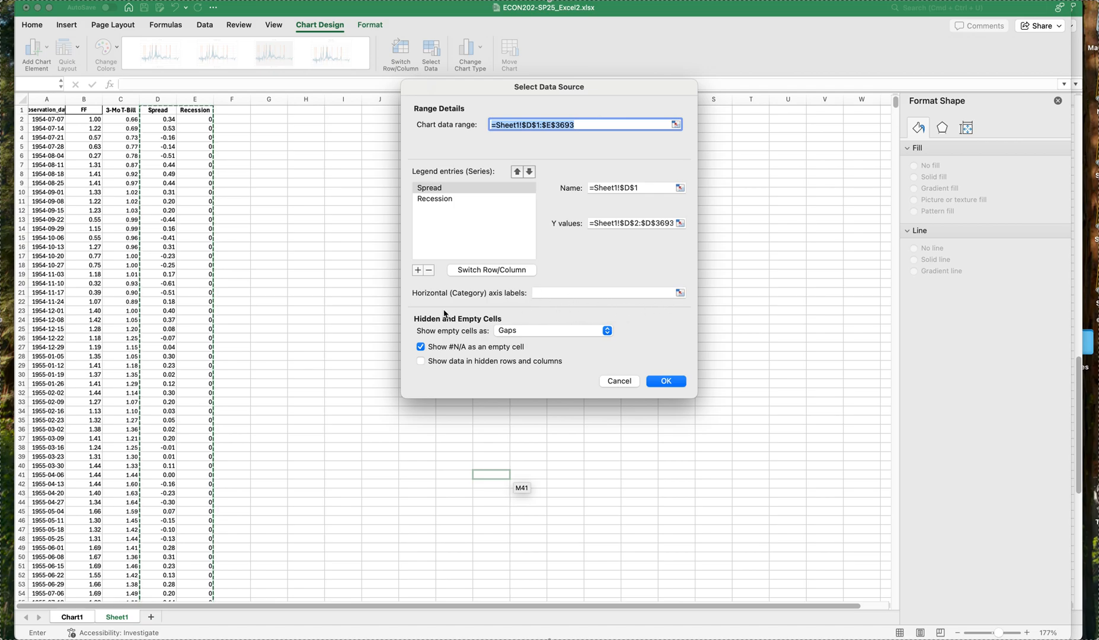
pyautogui.click(679, 293)
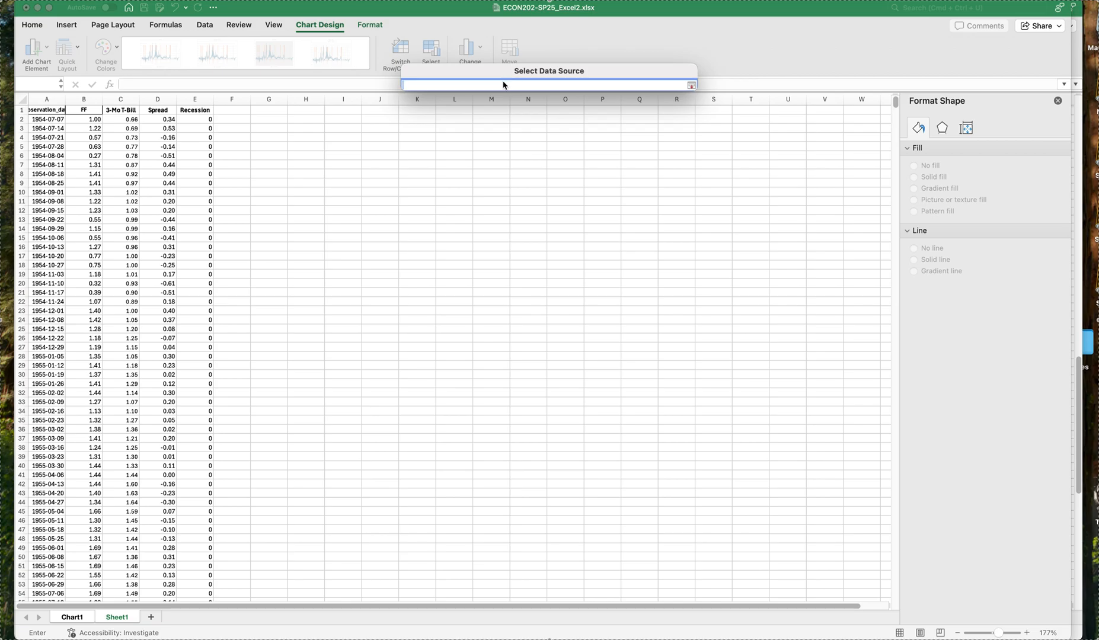
pyautogui.click(45, 120)
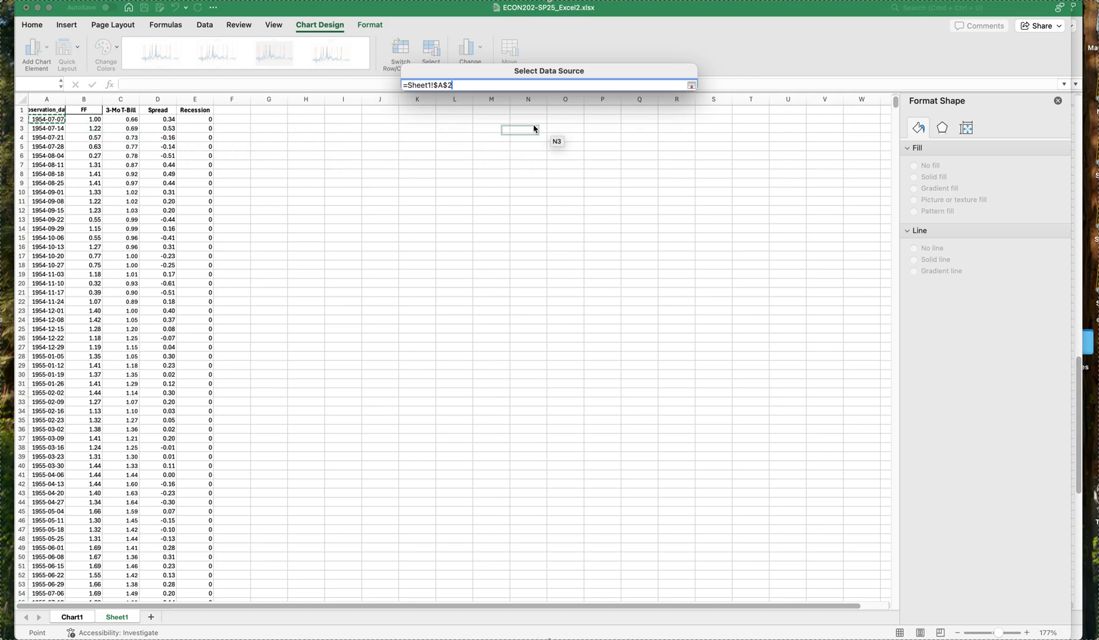
pyautogui.moveTo(896, 105); pyautogui.dragTo(882, 615)
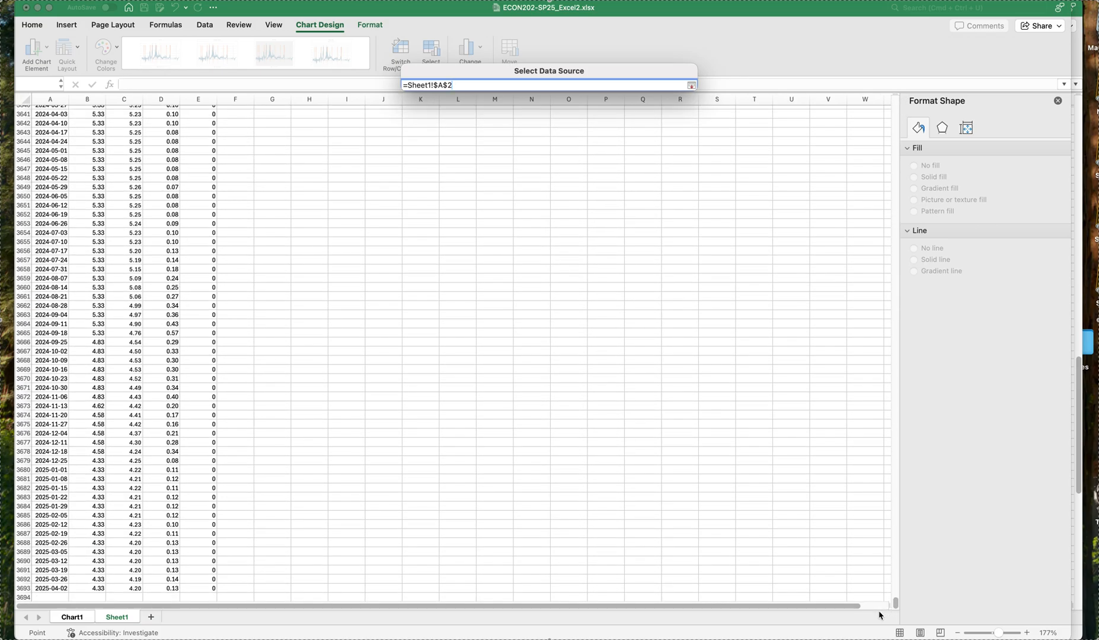
pyautogui.keyDown('shift'); pyautogui.click(57, 590); pyautogui.keyUp('shift')
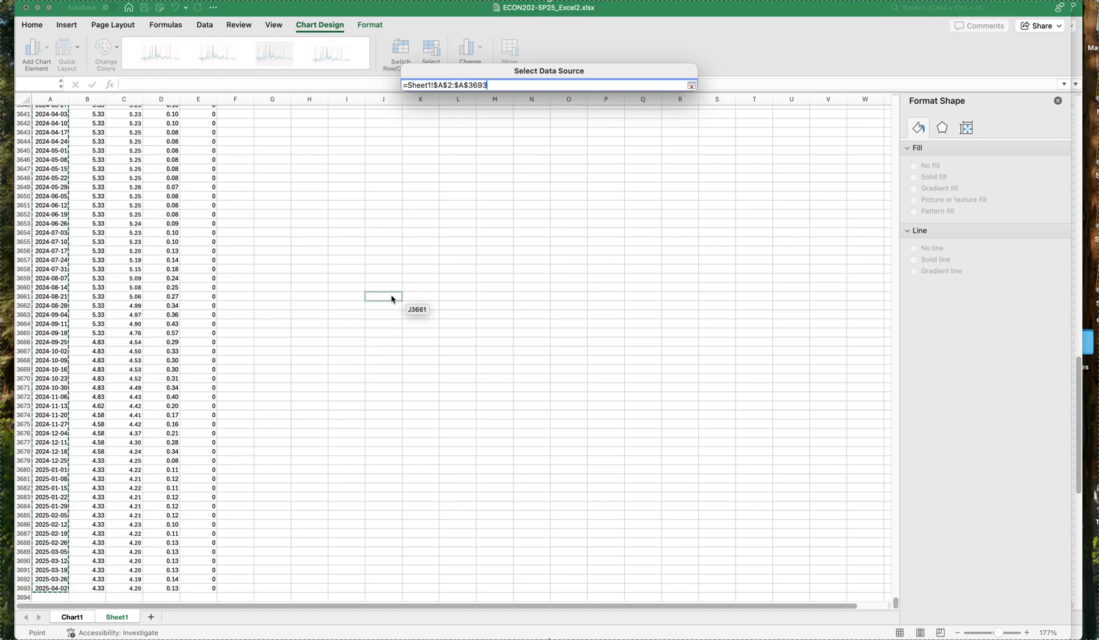
pyautogui.click(691, 86)
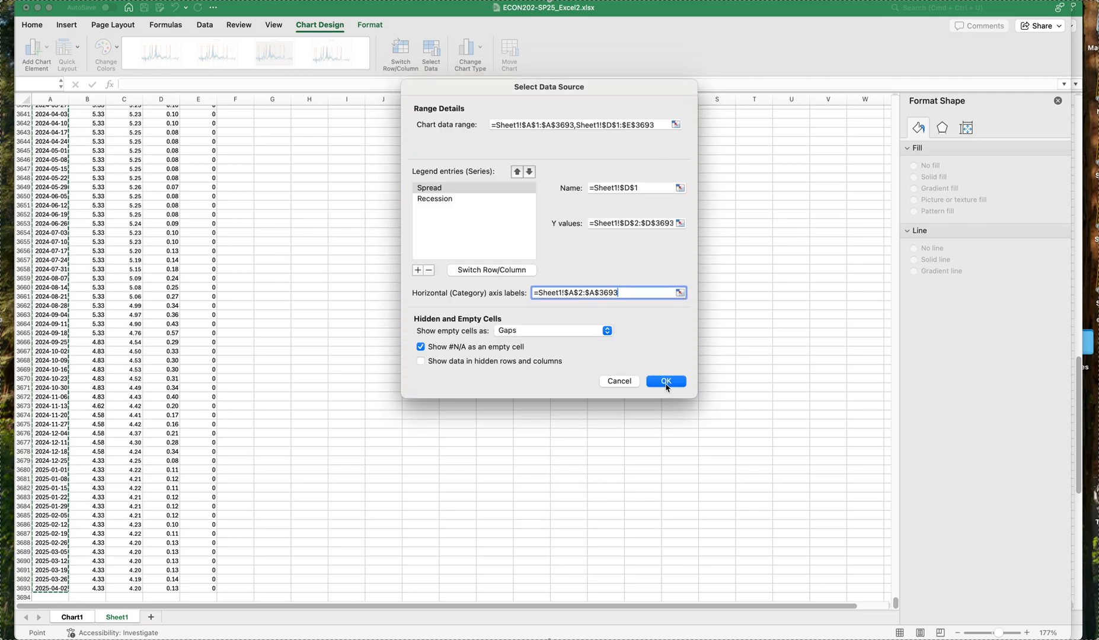
pyautogui.click(665, 384)
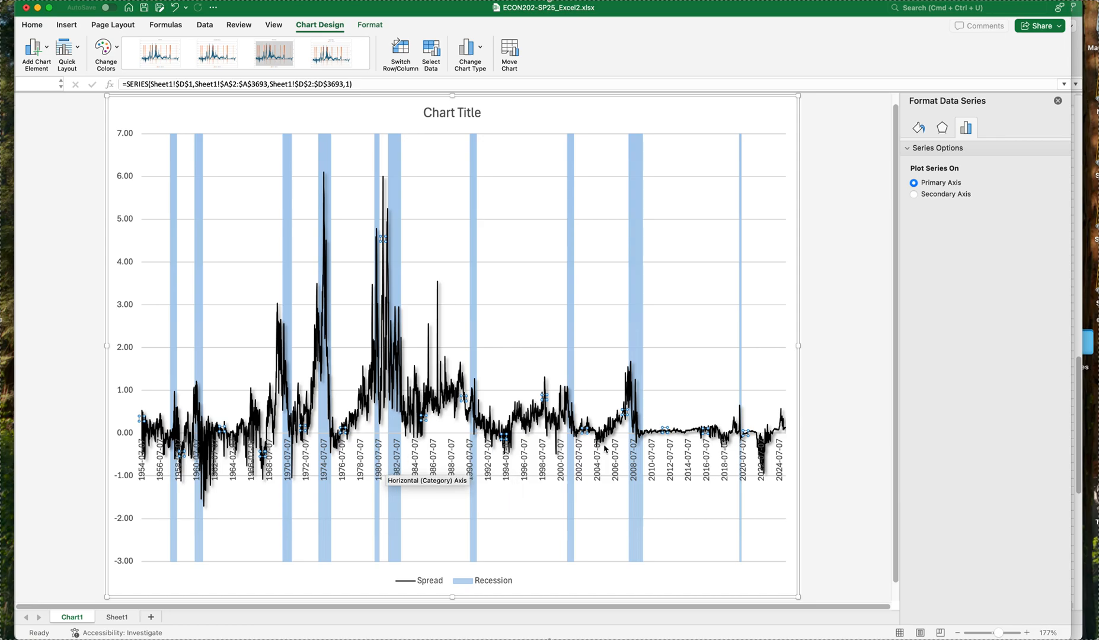
# Try months as the major unit of the horizontal date axis, then switch it back to years
pyautogui.rightClick(668, 453)
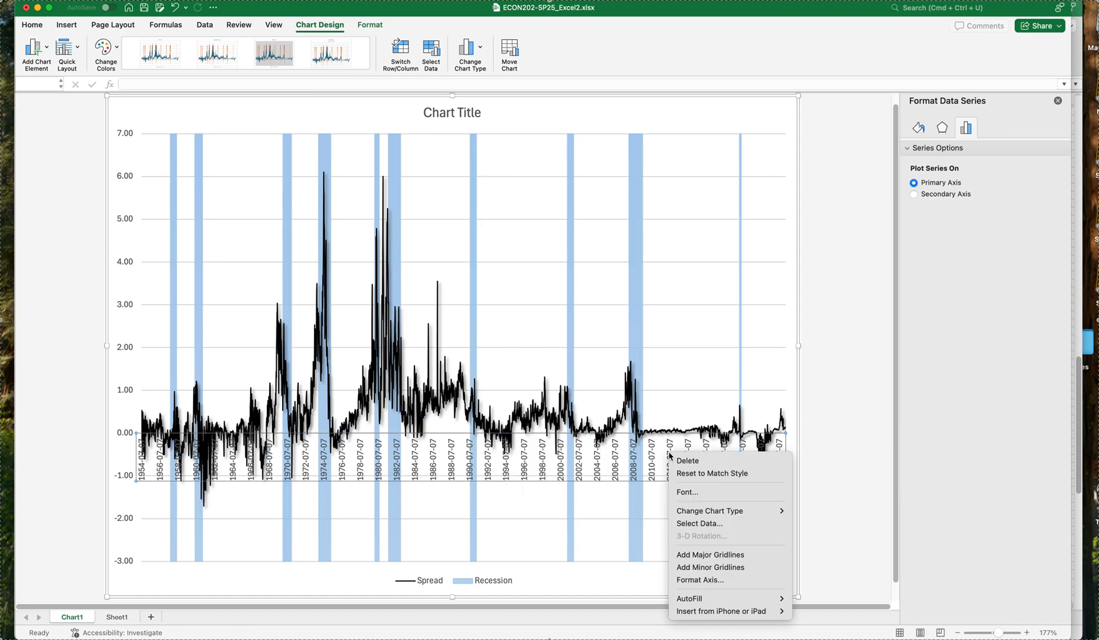
pyautogui.click(714, 581)
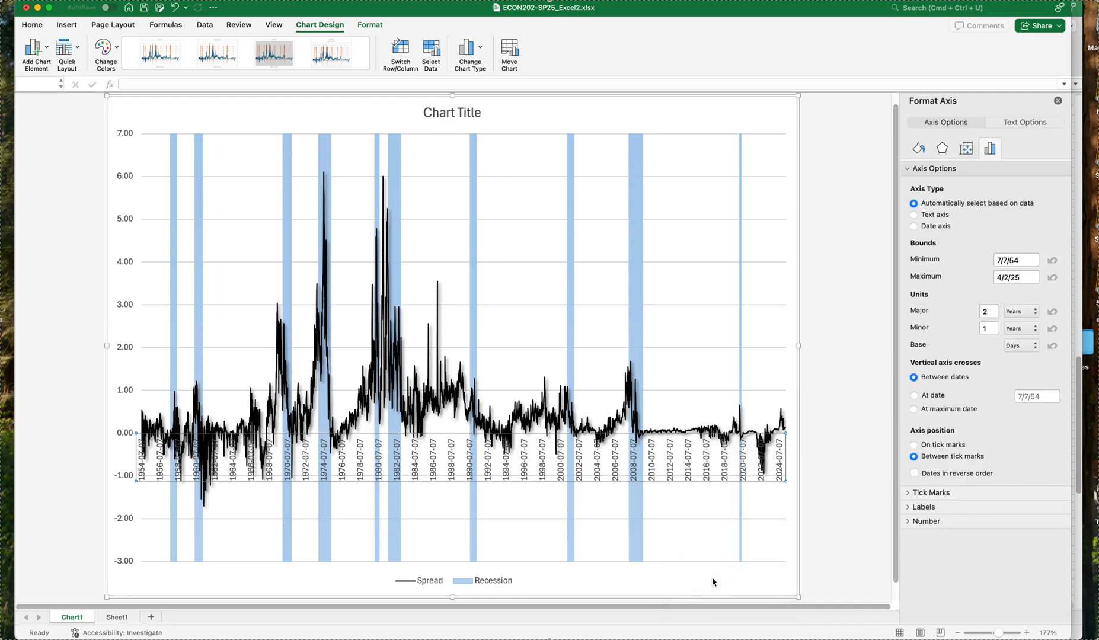
pyautogui.click(1036, 313)
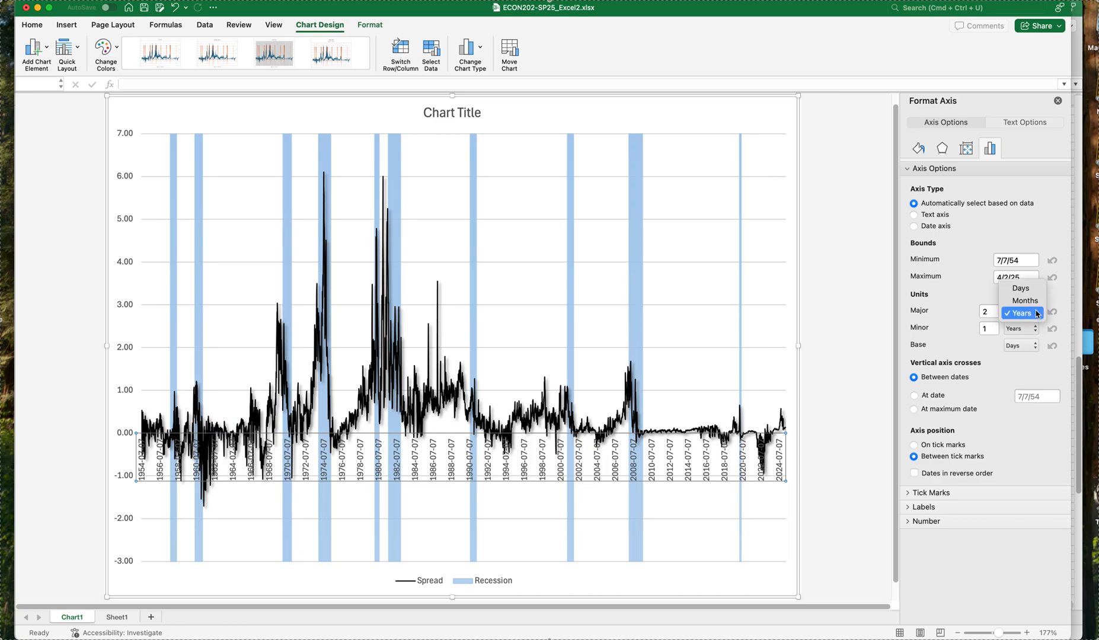
pyautogui.click(1035, 307)
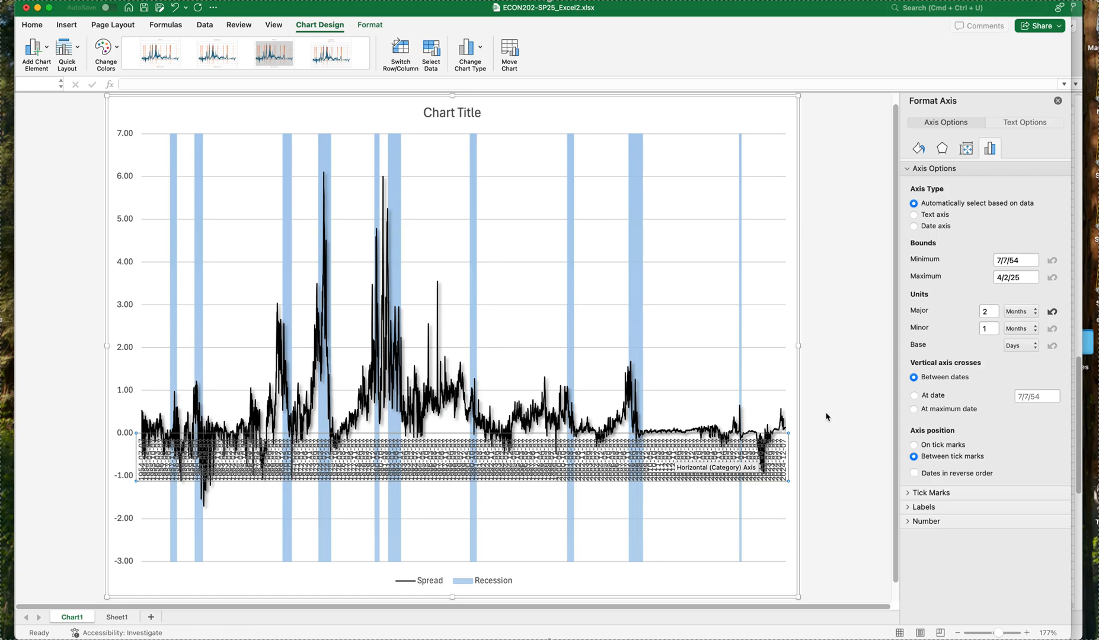
pyautogui.click(1034, 314)
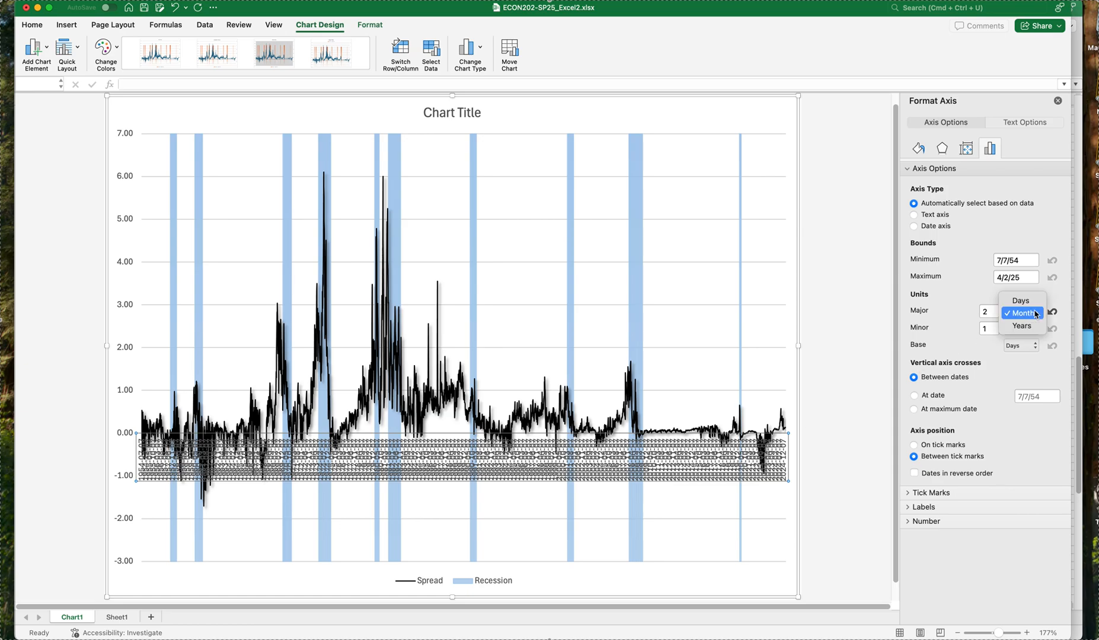
pyautogui.click(1031, 330)
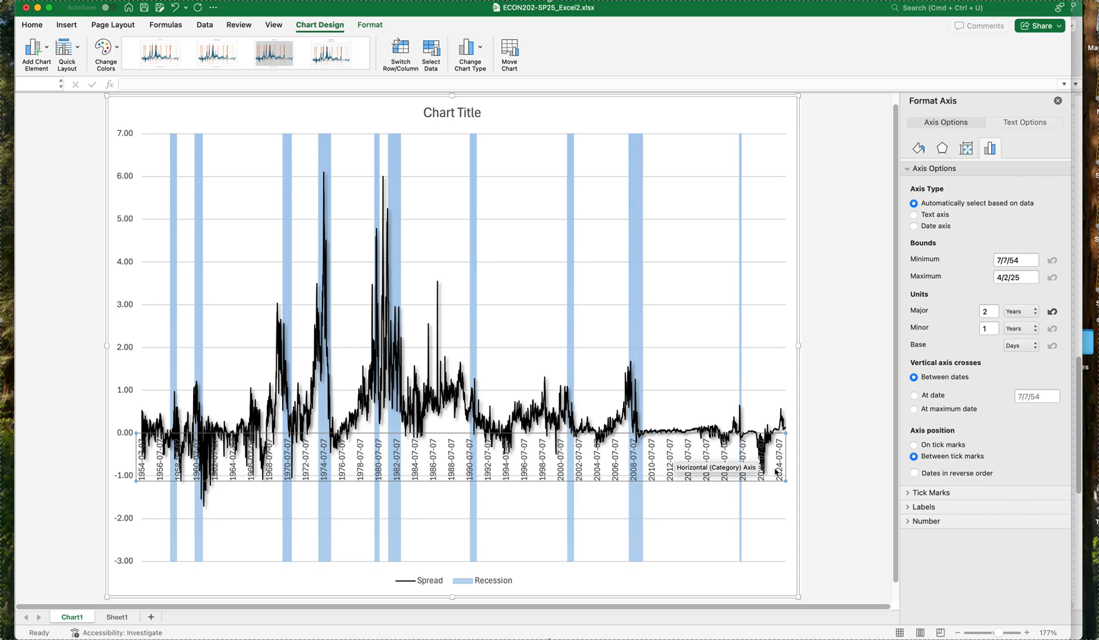
# Make the horizontal axis date labels bold and set their label position to Low
pyautogui.click(33, 24)
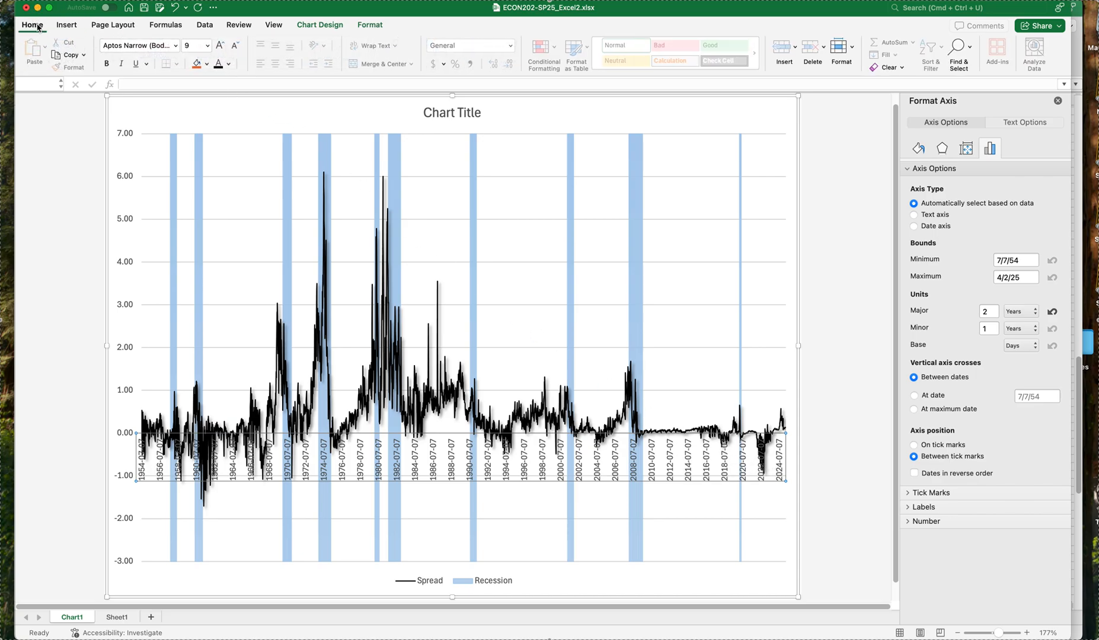
pyautogui.click(106, 62)
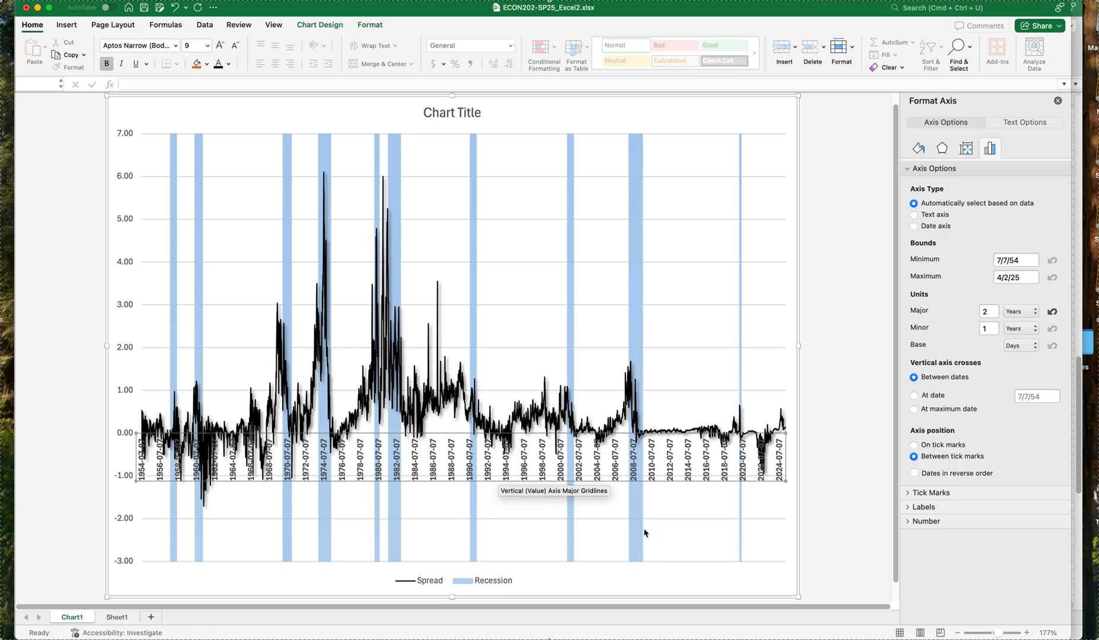
pyautogui.click(908, 521)
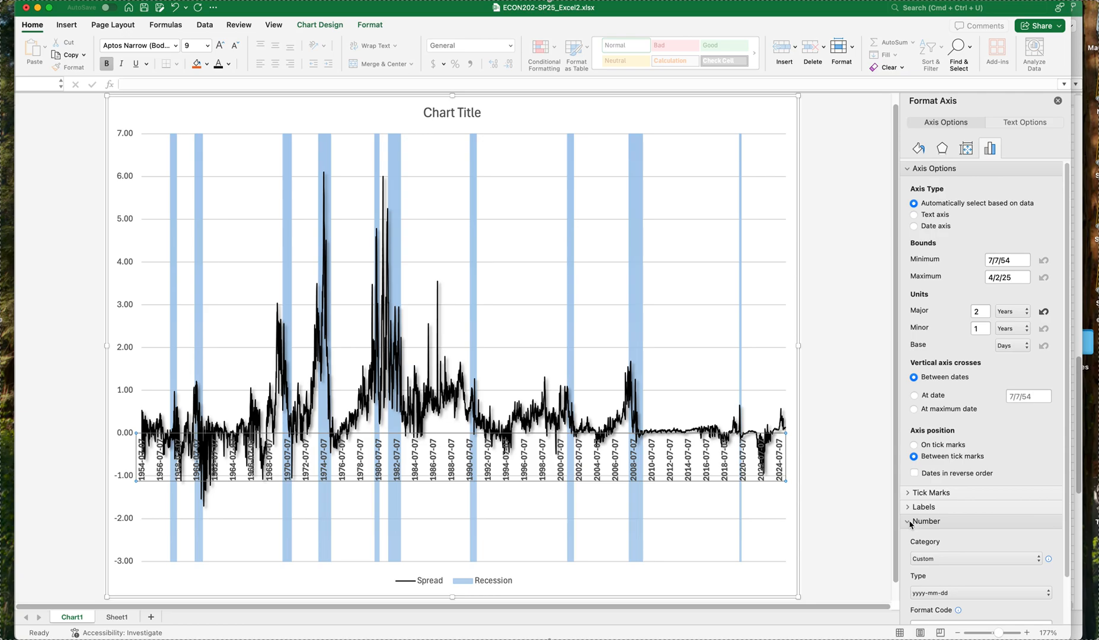
pyautogui.click(910, 522)
pyautogui.click(907, 507)
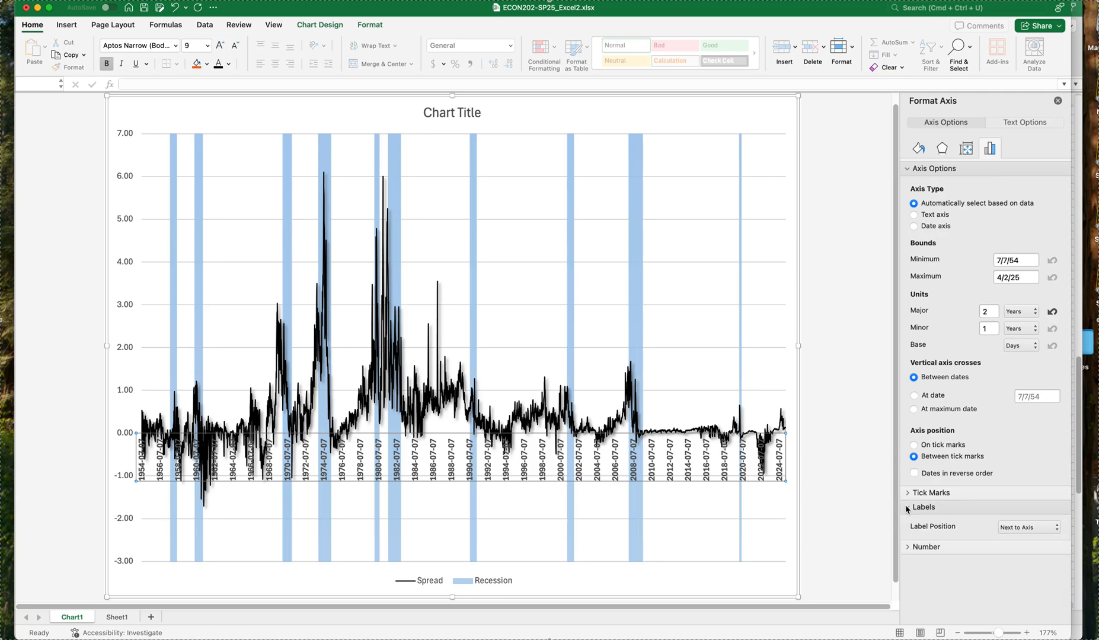
pyautogui.click(1045, 526)
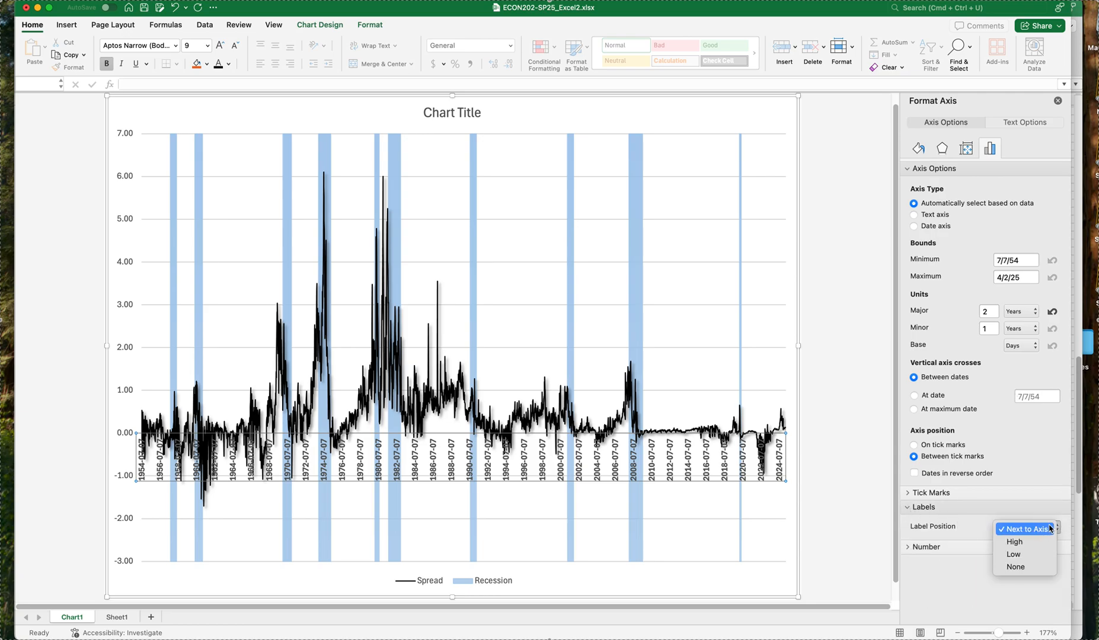
pyautogui.click(1038, 554)
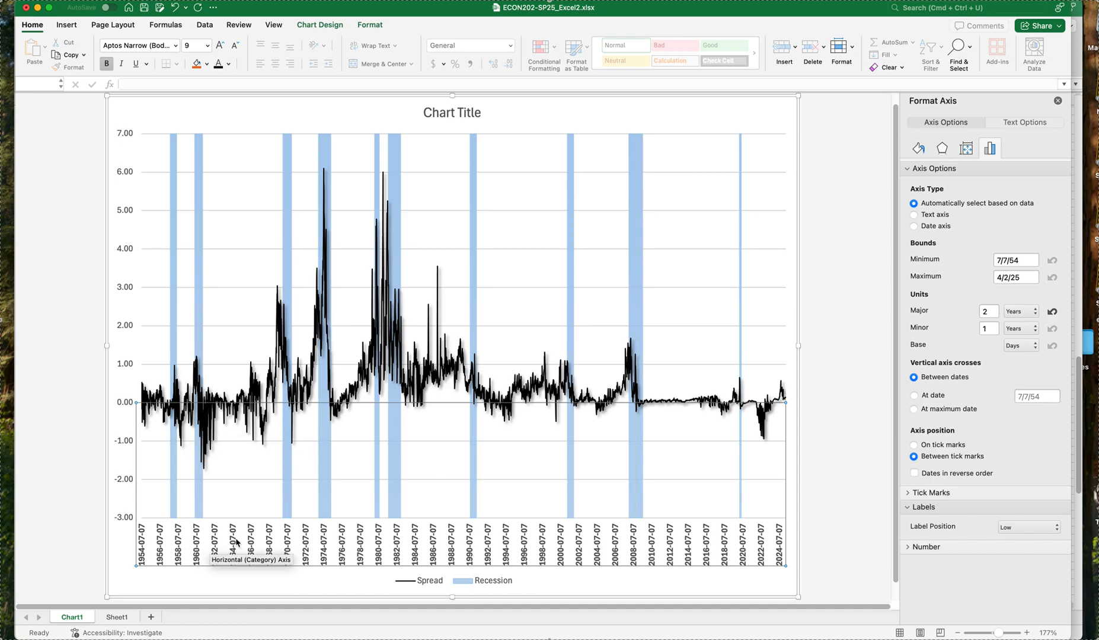
# Add major gridlines to the horizontal date axis, styled as dash-dot lines with 31% transparency
pyautogui.rightClick(705, 533)
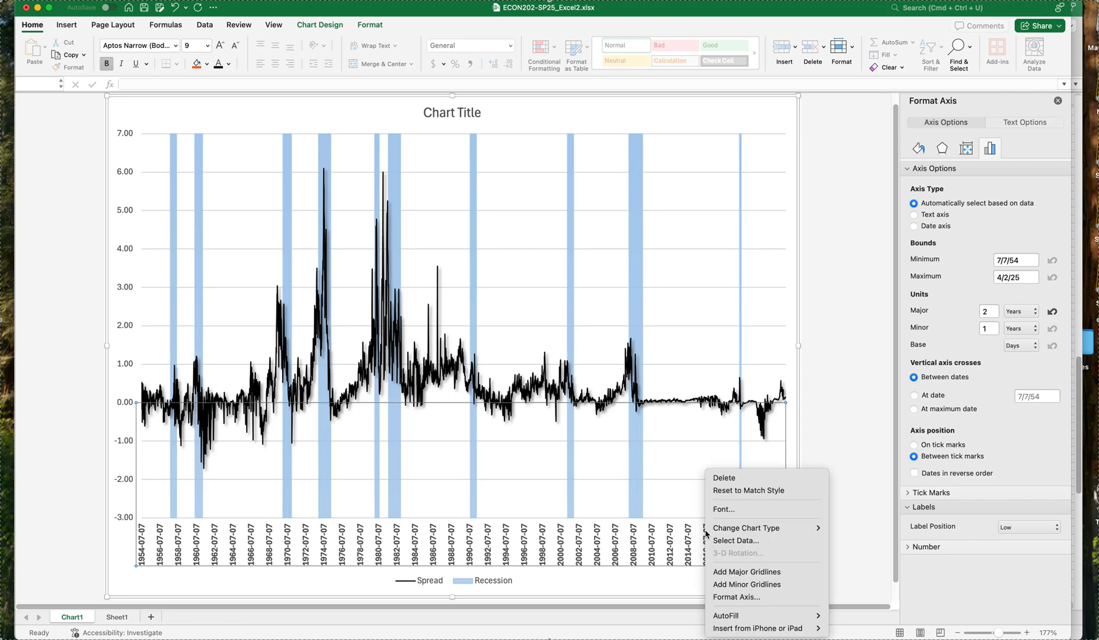
pyautogui.click(723, 571)
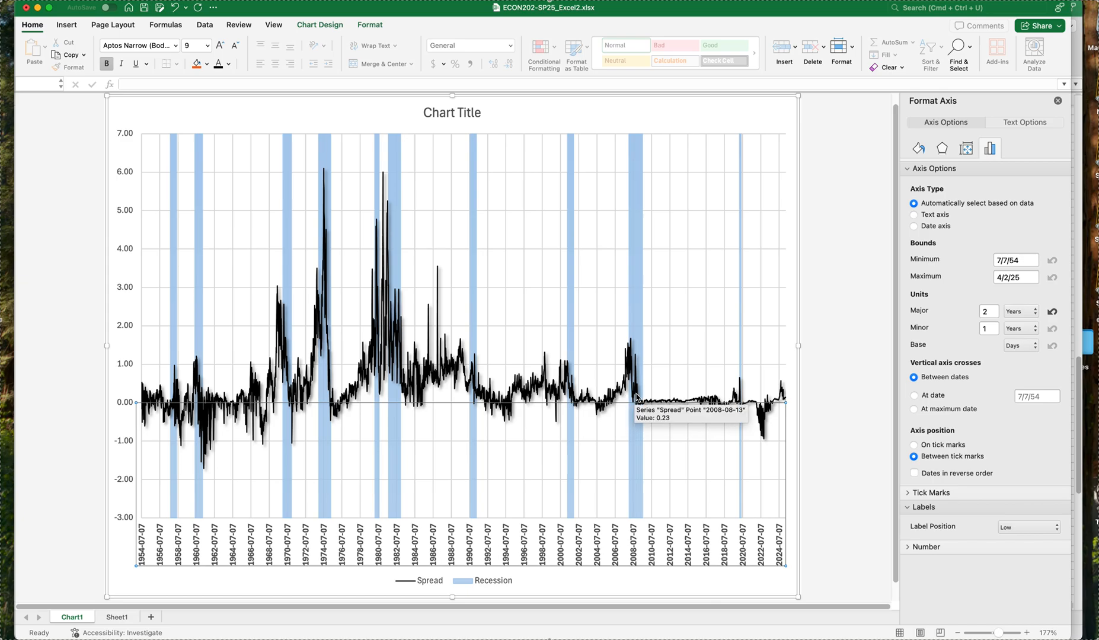
pyautogui.click(707, 264)
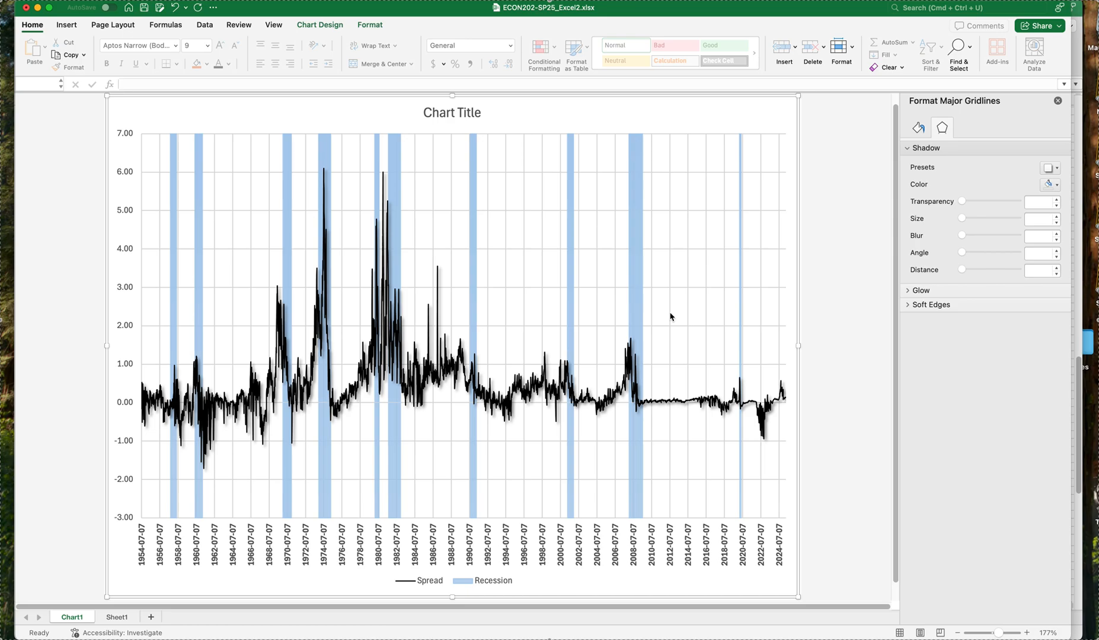
pyautogui.click(919, 128)
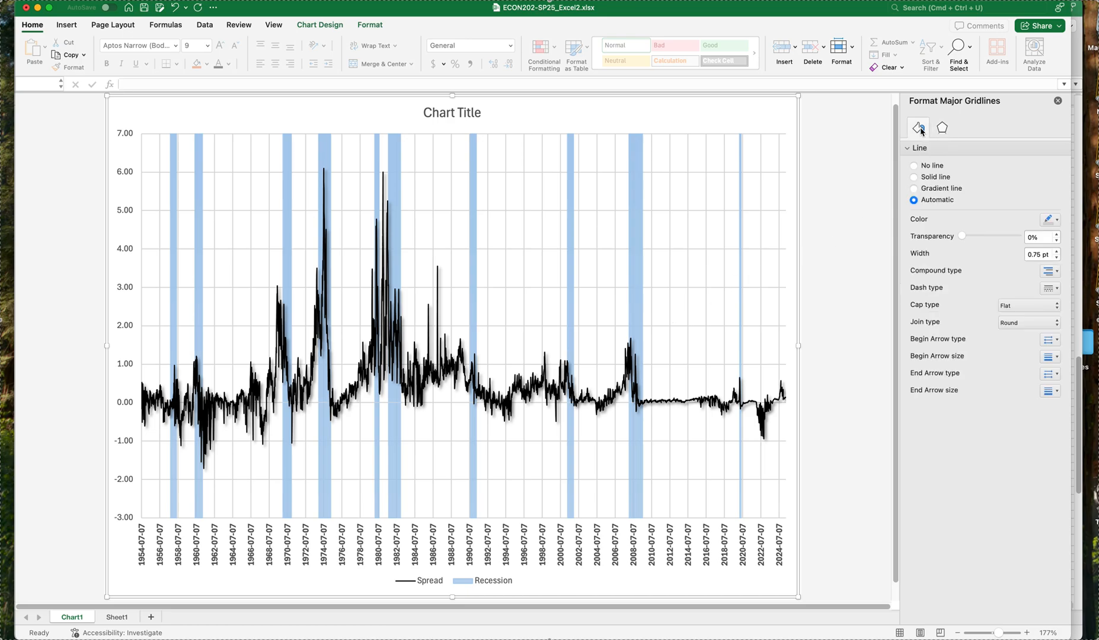
pyautogui.click(1057, 289)
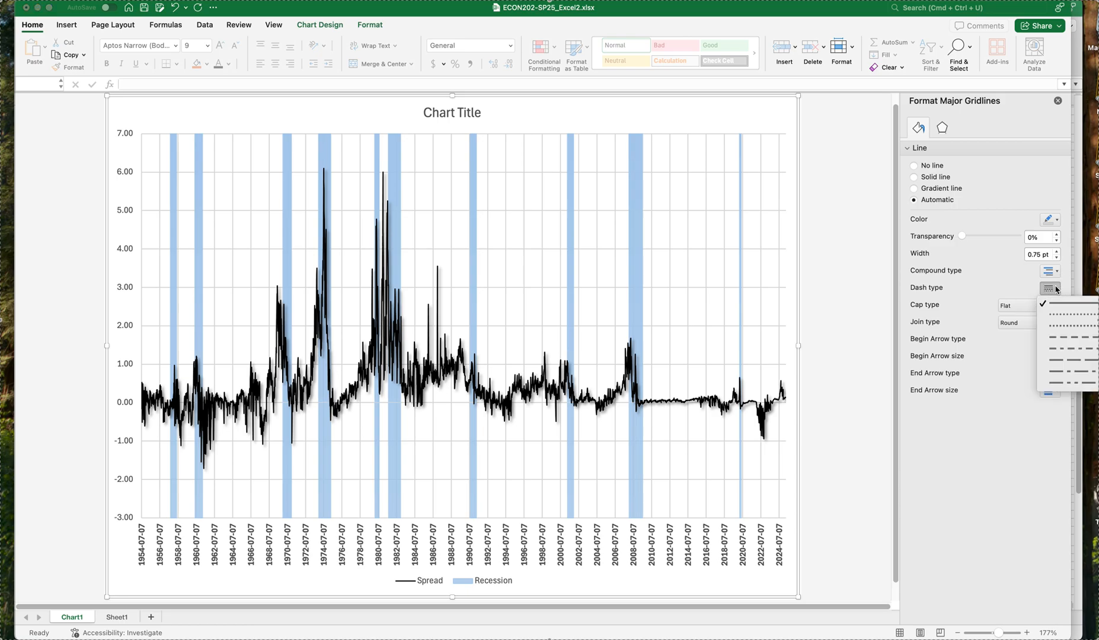
pyautogui.click(1060, 350)
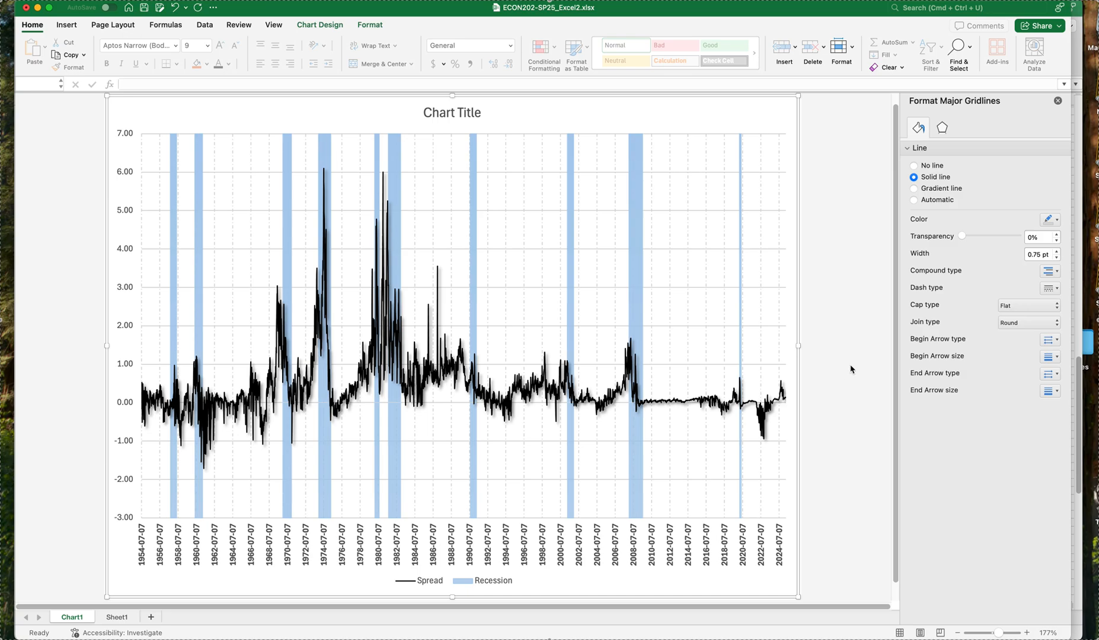
pyautogui.moveTo(962, 236); pyautogui.dragTo(980, 234)
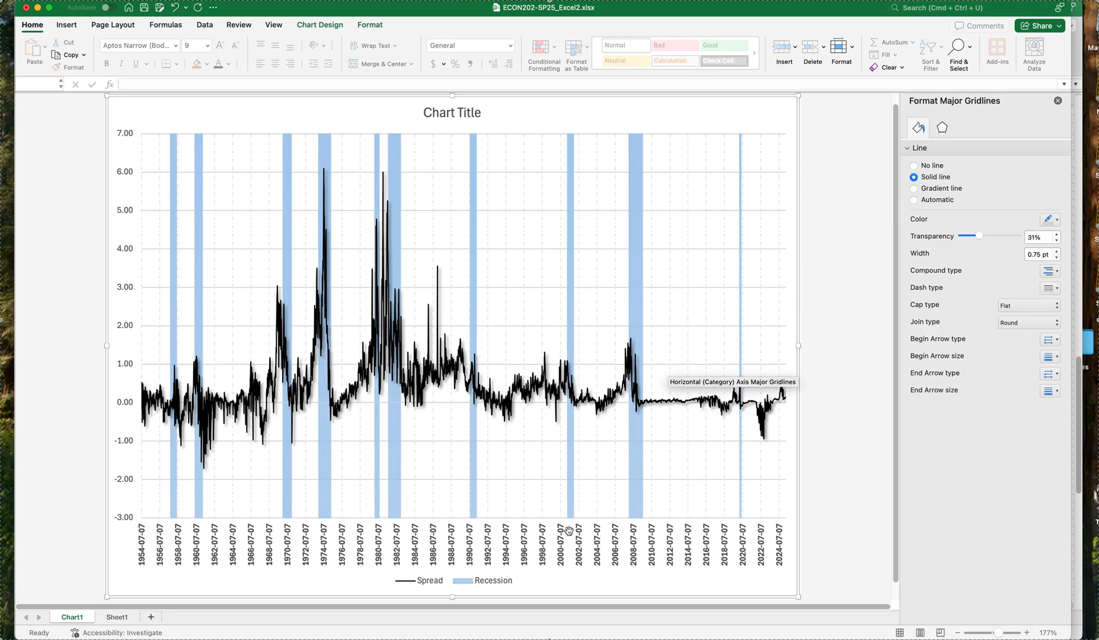
# Position the chart legend at the top and make its text bold
pyautogui.rightClick(498, 583)
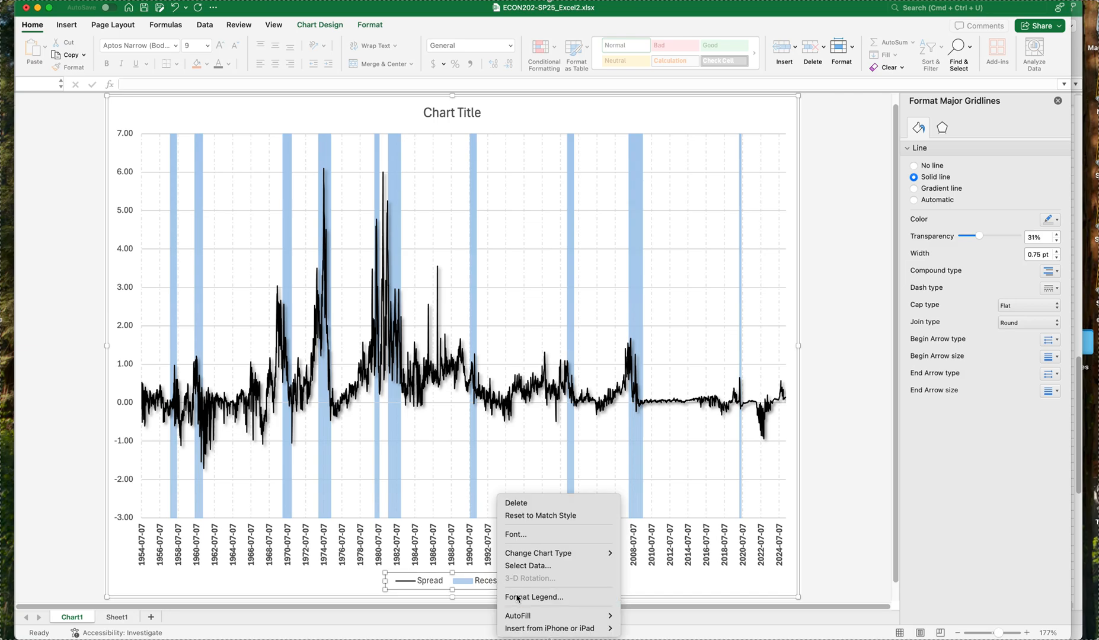
pyautogui.click(515, 593)
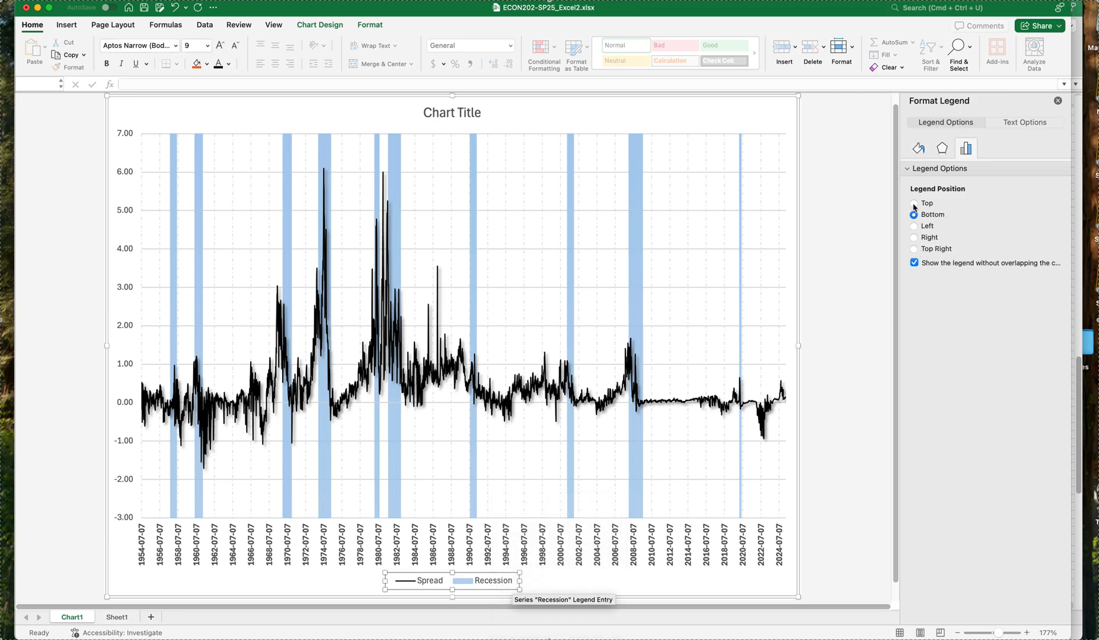
pyautogui.click(914, 203)
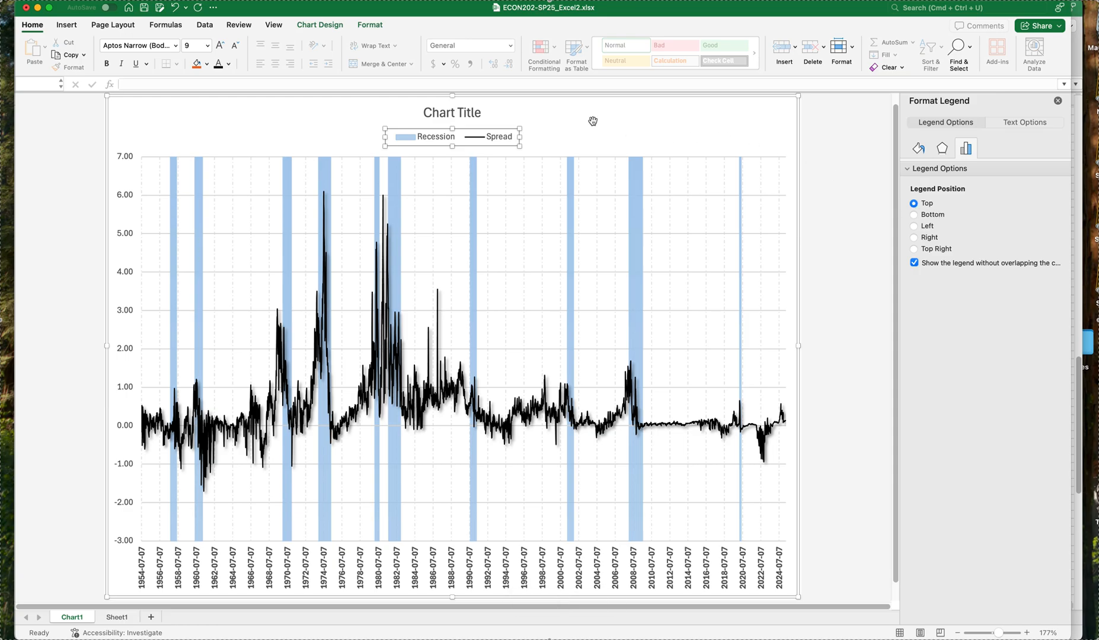
pyautogui.click(106, 63)
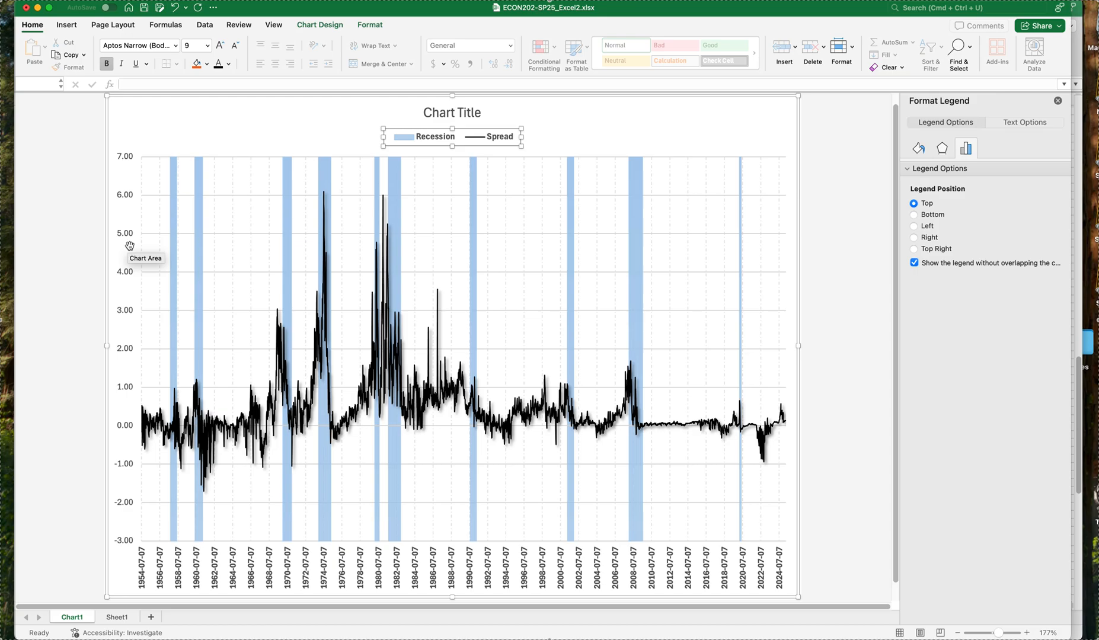
# Format the vertical axis numbers with 0 decimal places and make the axis labels bold
pyautogui.rightClick(124, 196)
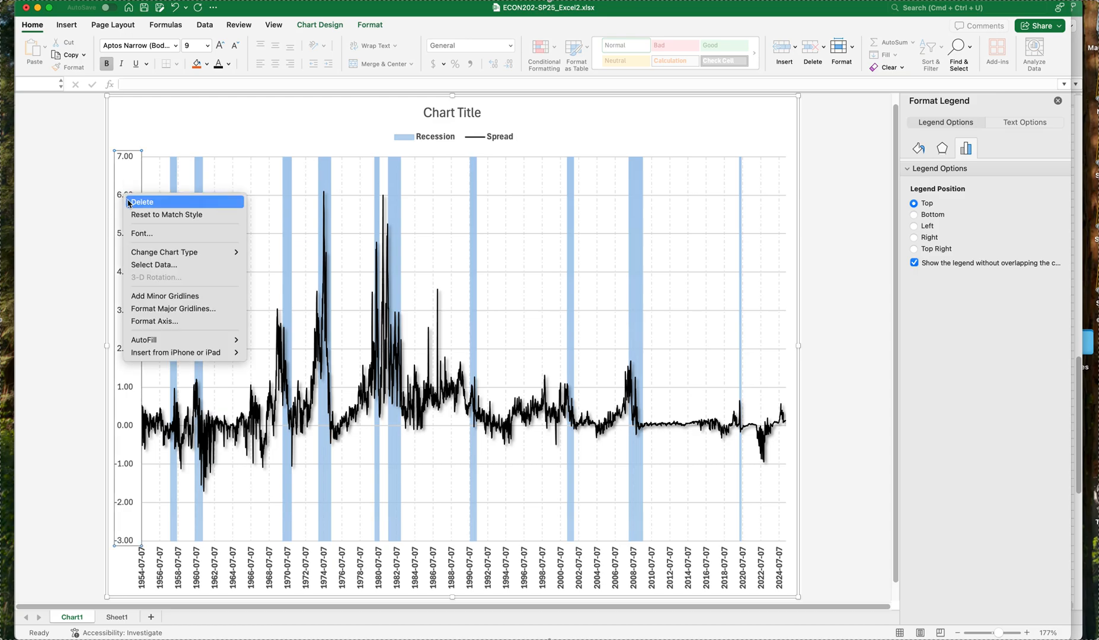
pyautogui.click(156, 324)
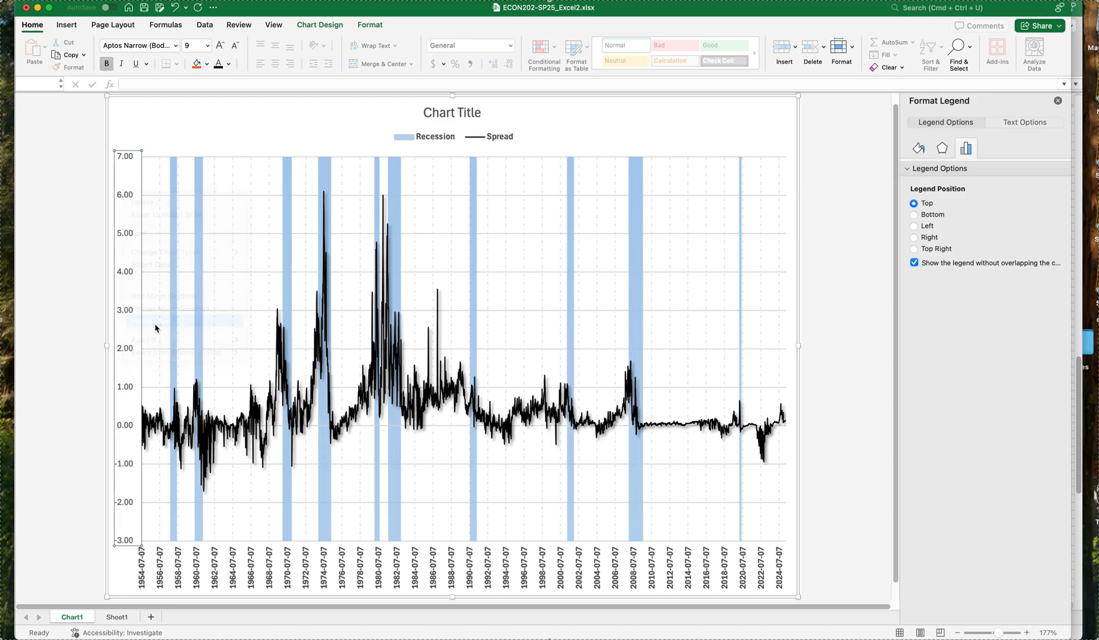
pyautogui.click(977, 461)
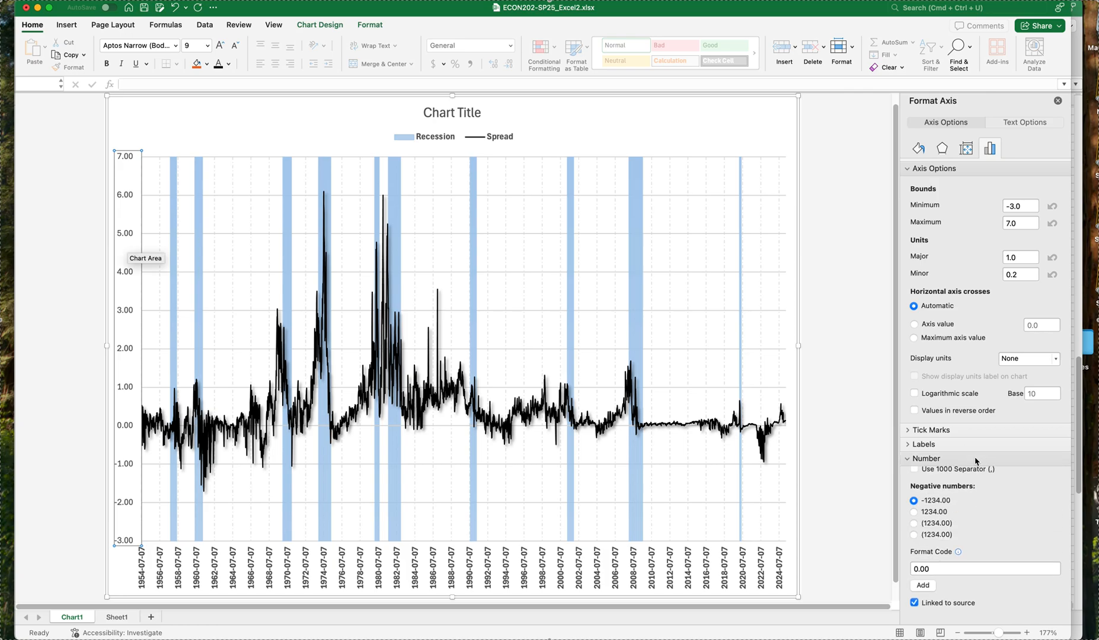
pyautogui.click(1026, 511)
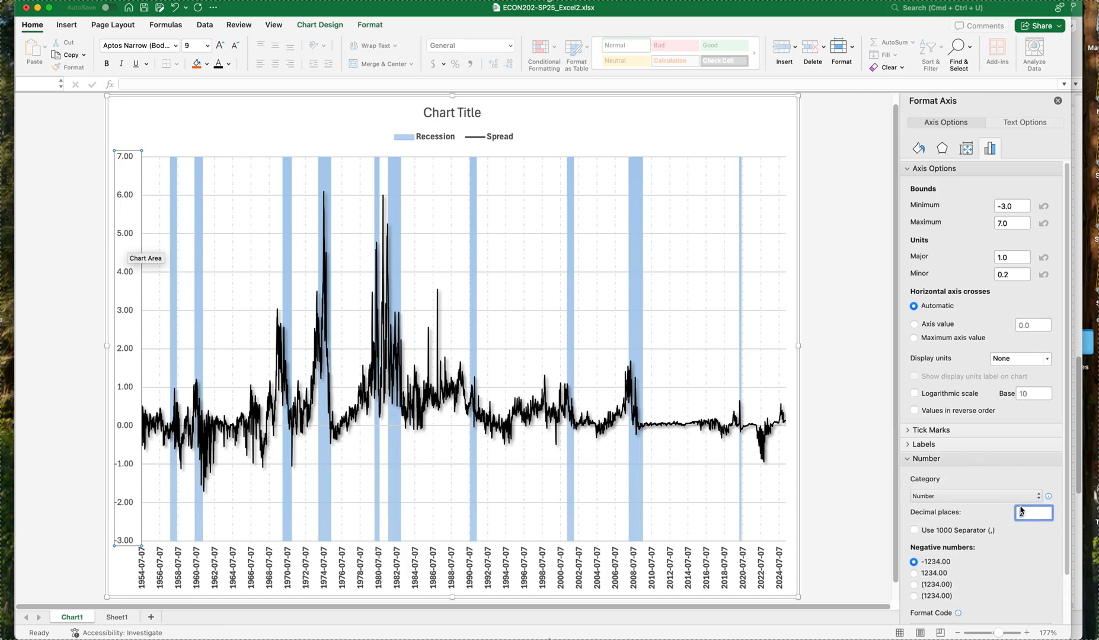
pyautogui.write('0')
pyautogui.press('Tab')
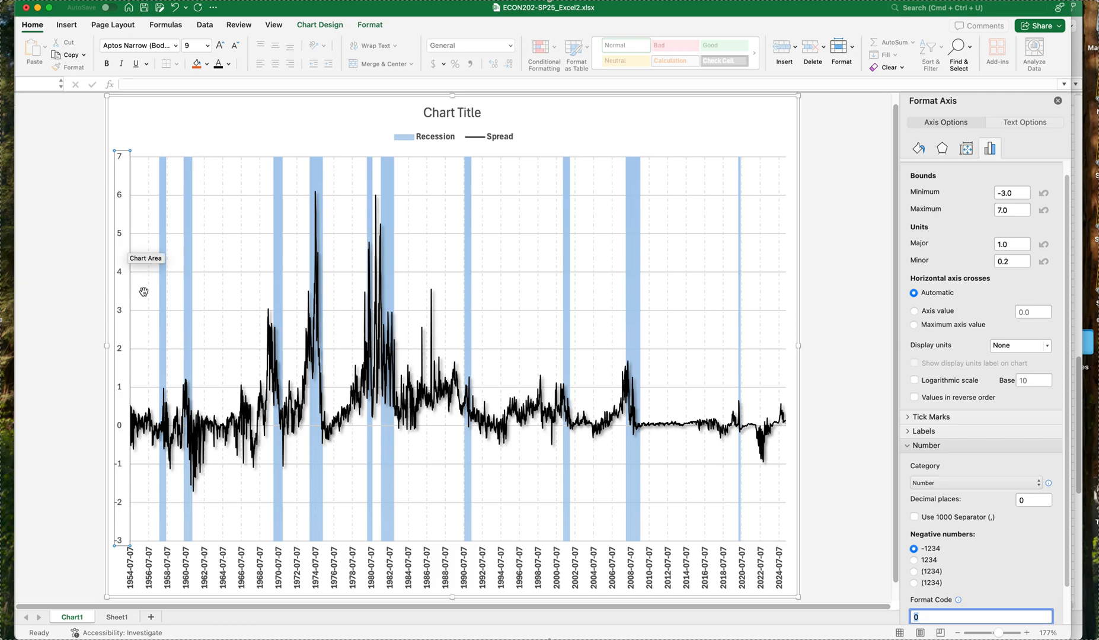
pyautogui.click(106, 64)
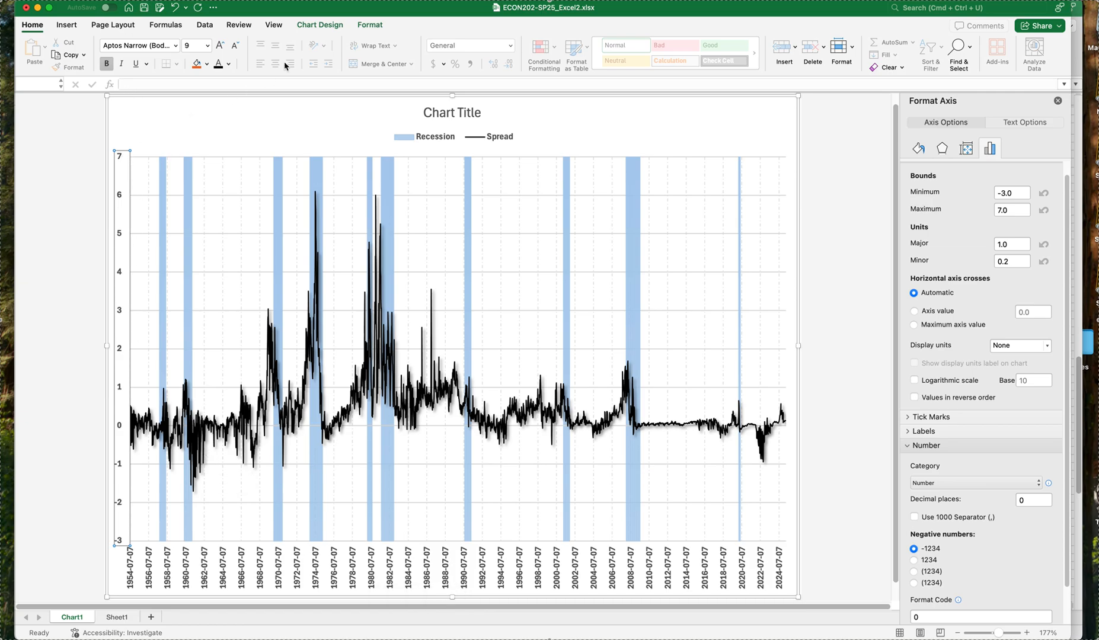
# Add an axis title to the primary vertical axis of the chart
pyautogui.click(331, 25)
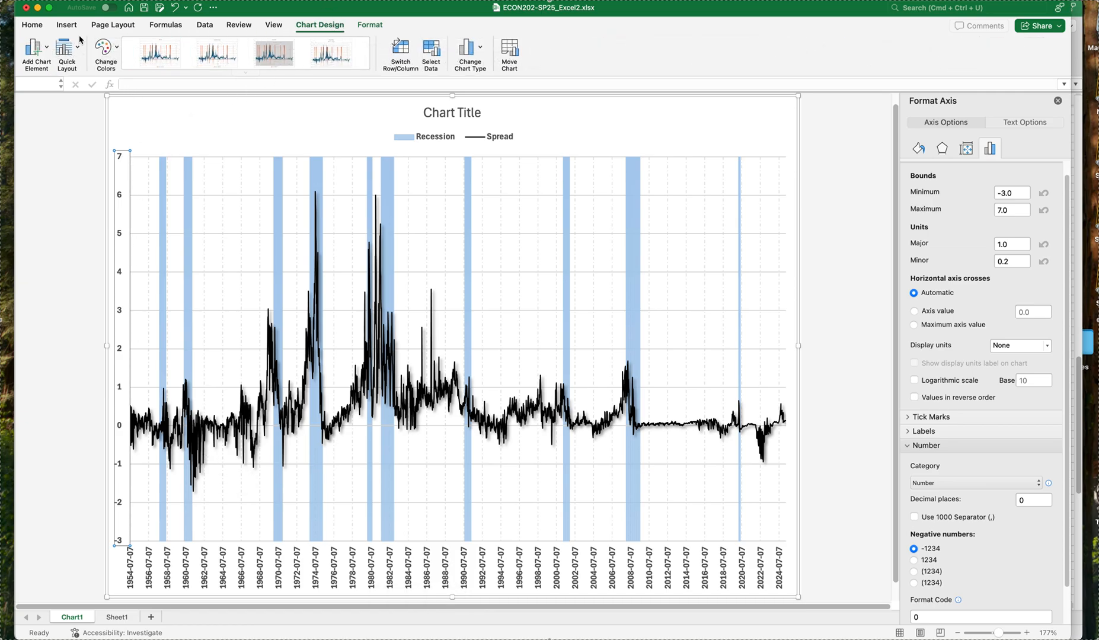
pyautogui.click(50, 47)
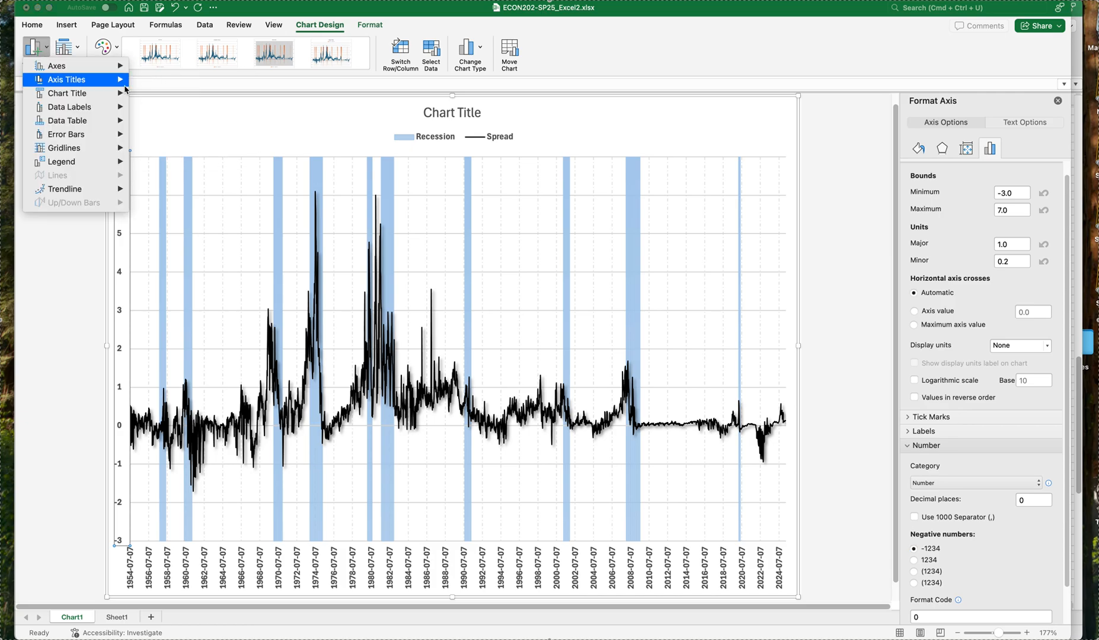
pyautogui.moveTo(101, 80)
pyautogui.click(185, 107)
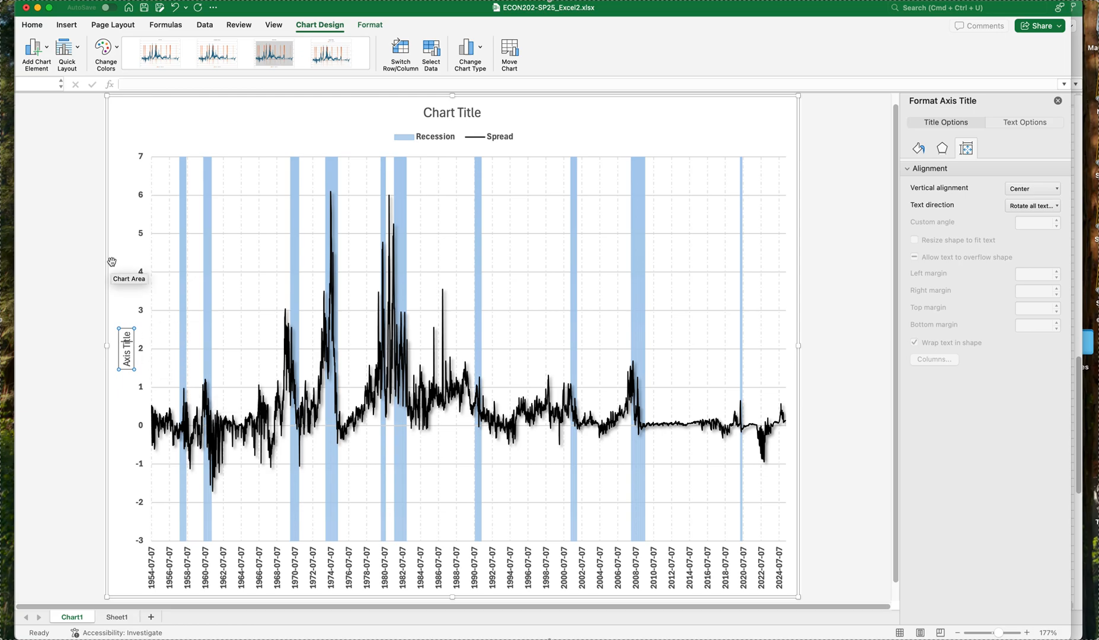
# Change the vertical axis title to "Percetage Point Difference" in bold black text
pyautogui.press('super+a')
pyautogui.click(27, 25)
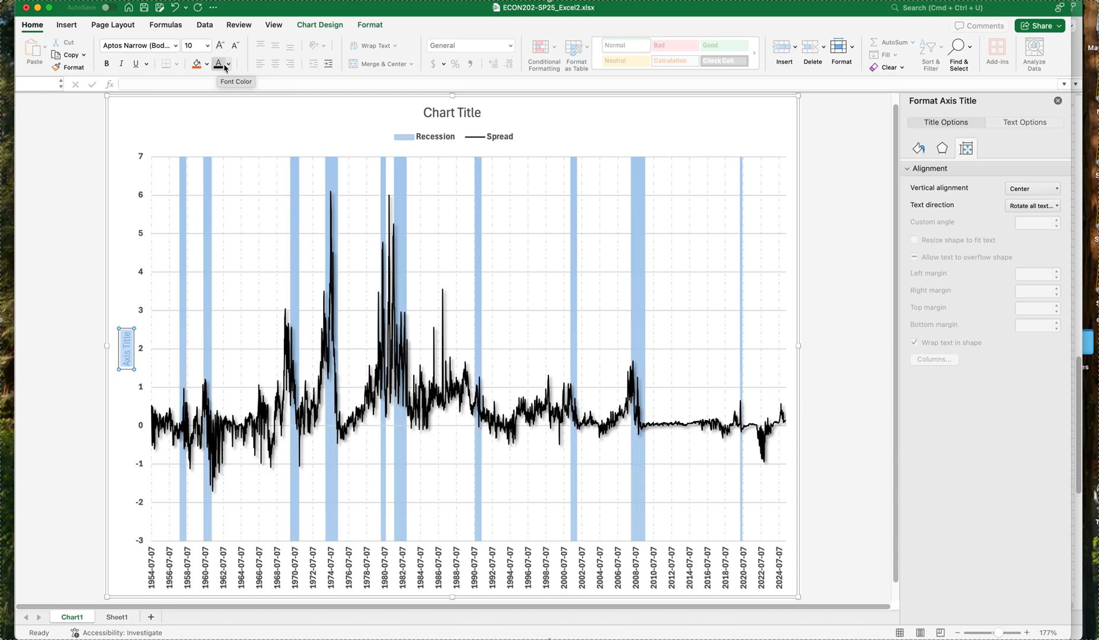
pyautogui.click(231, 69)
pyautogui.click(232, 123)
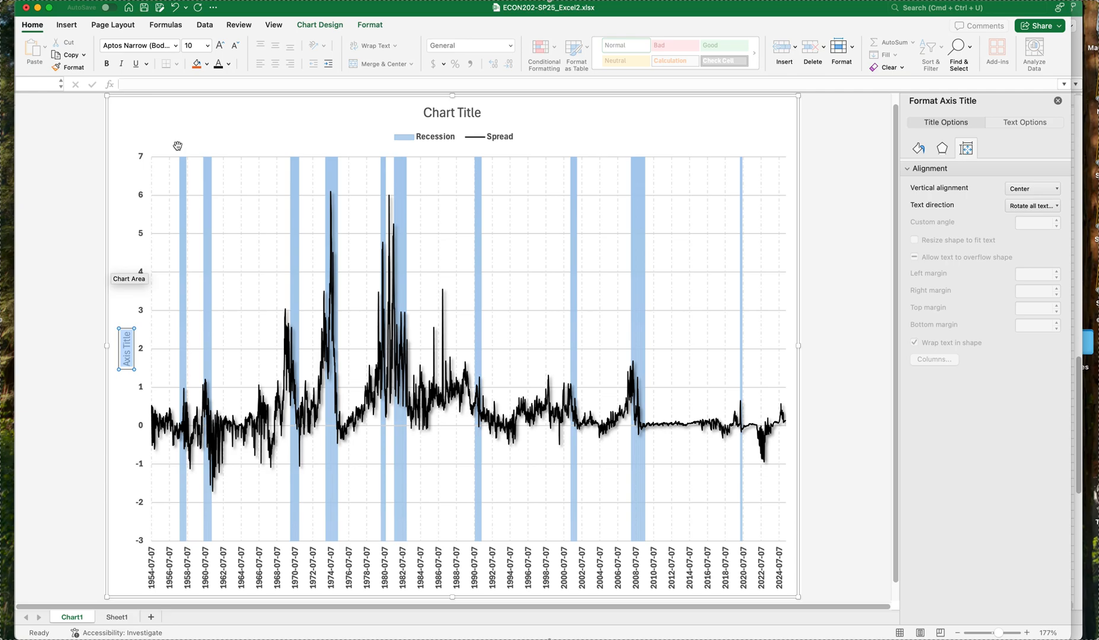
pyautogui.write('Pe')
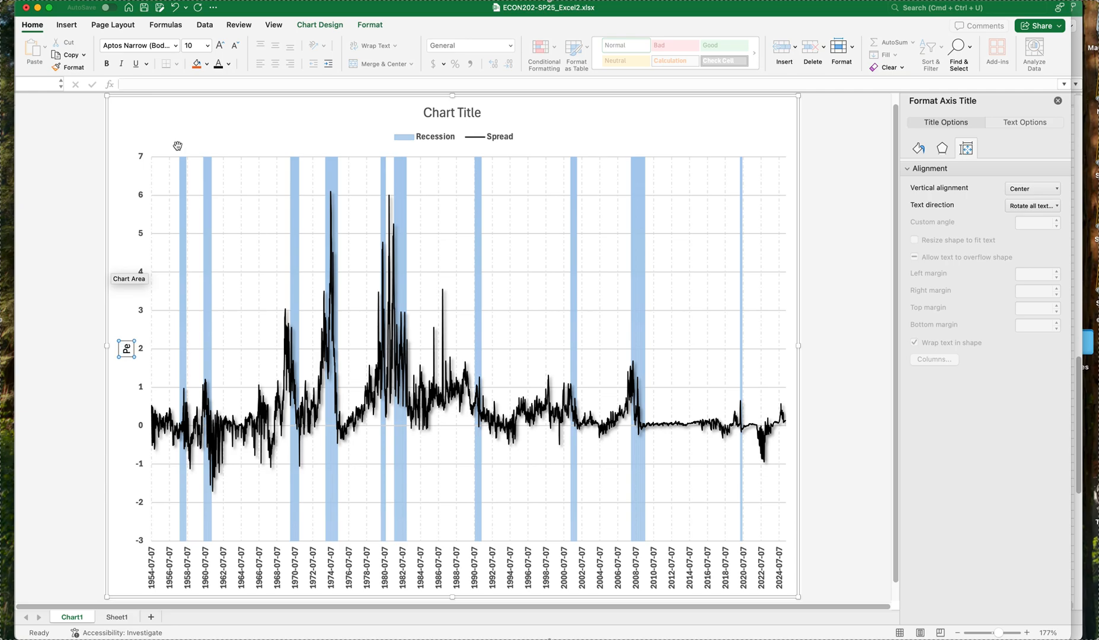
pyautogui.write('rcetage Point')
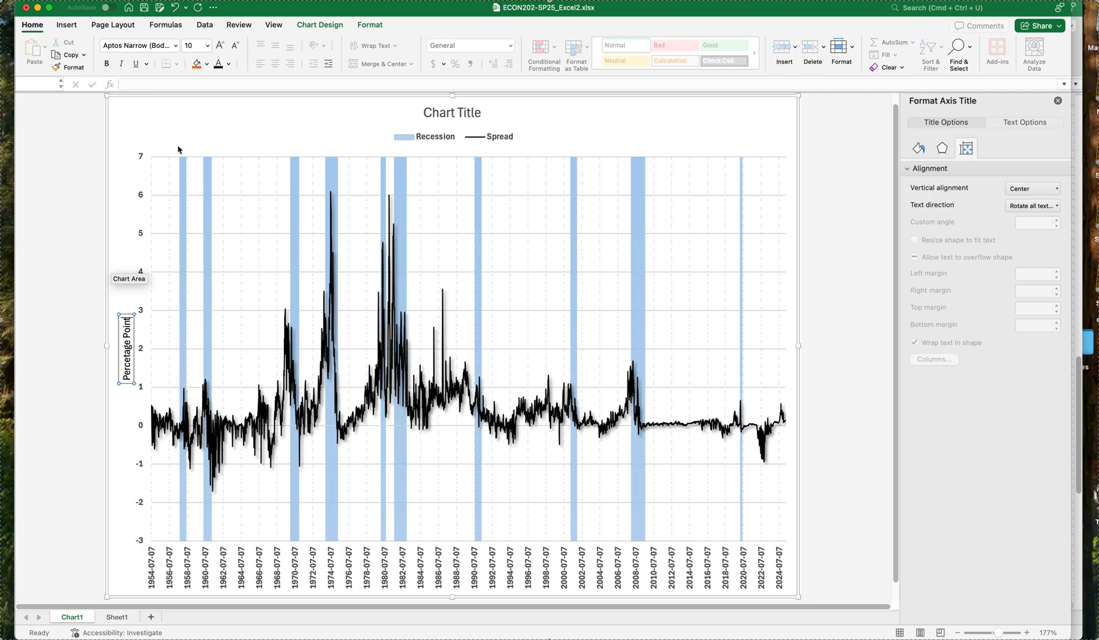
pyautogui.write(' Difference')
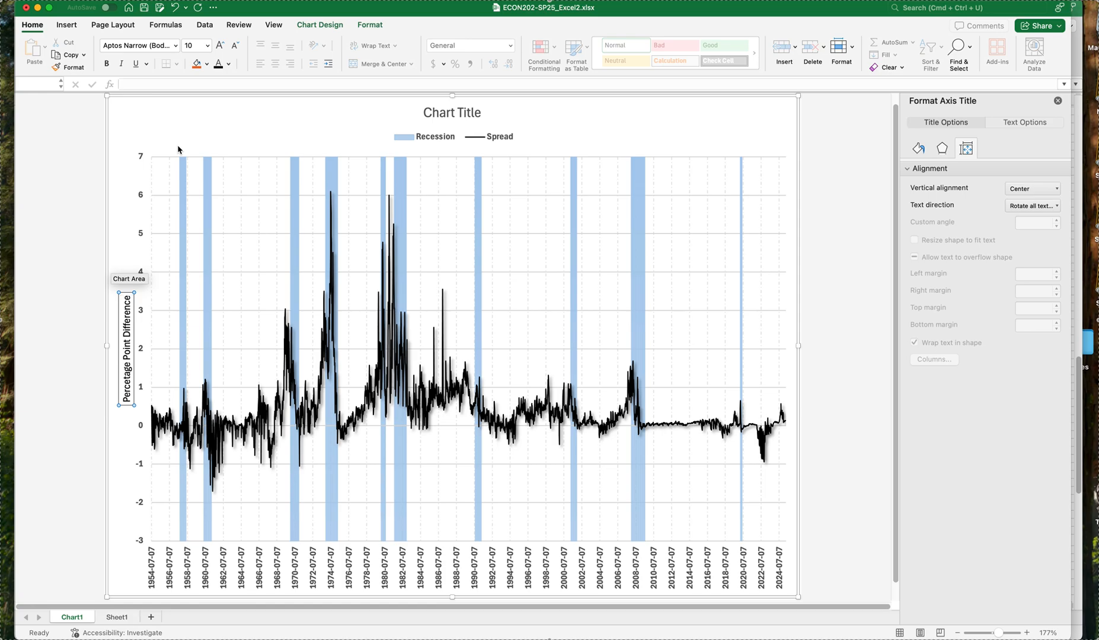
pyautogui.press('super+a')
pyautogui.click(105, 63)
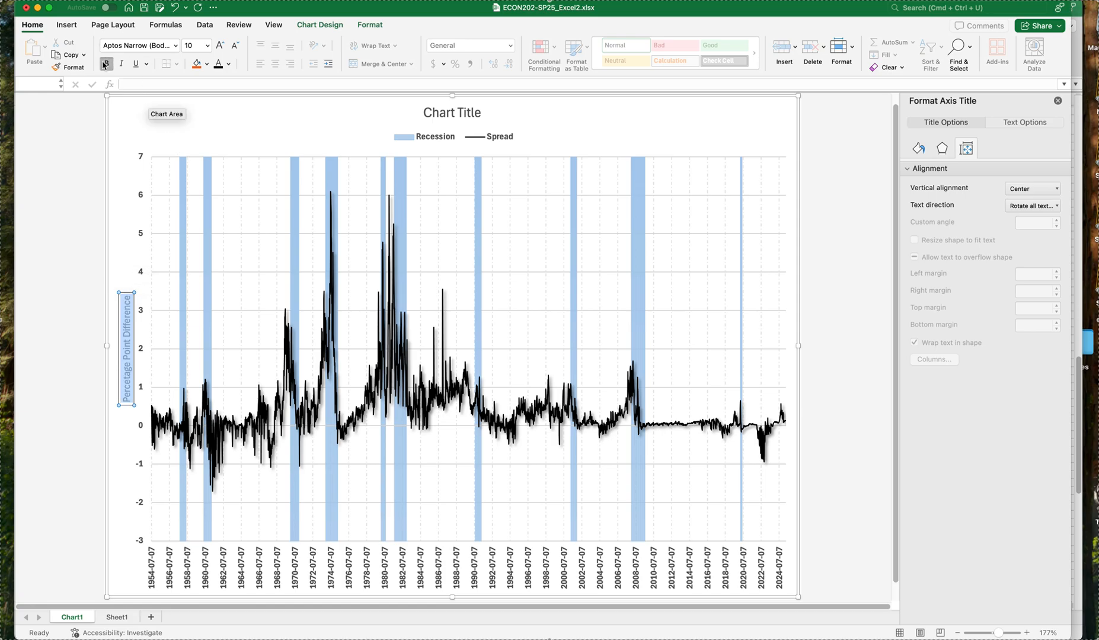
pyautogui.click(128, 157)
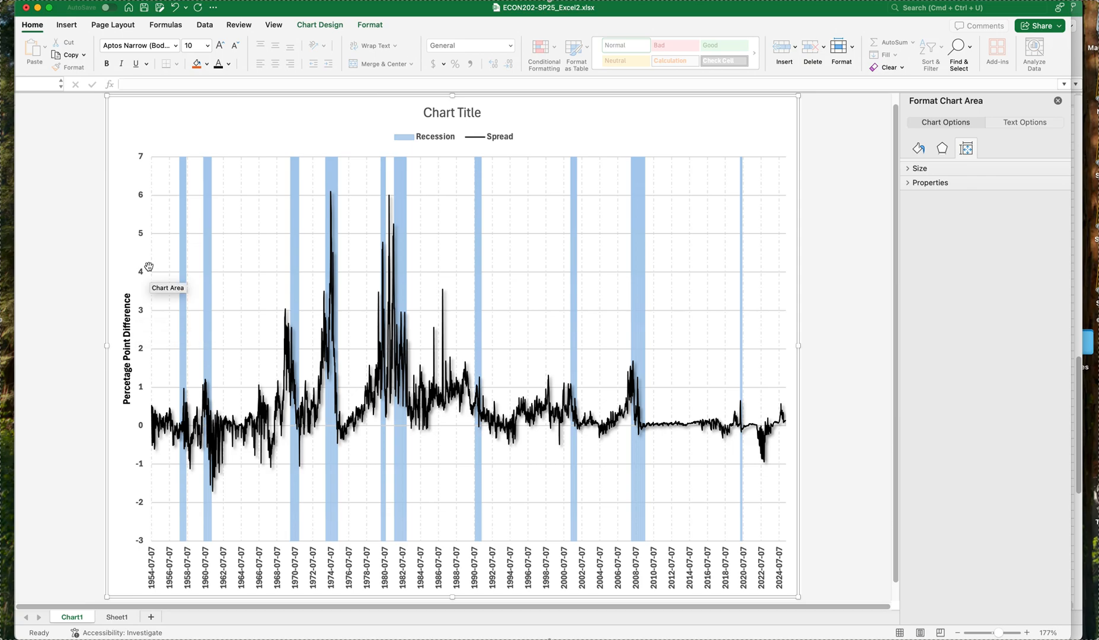
# Format the entire placeholder chart title text as bold and black
pyautogui.click(453, 113)
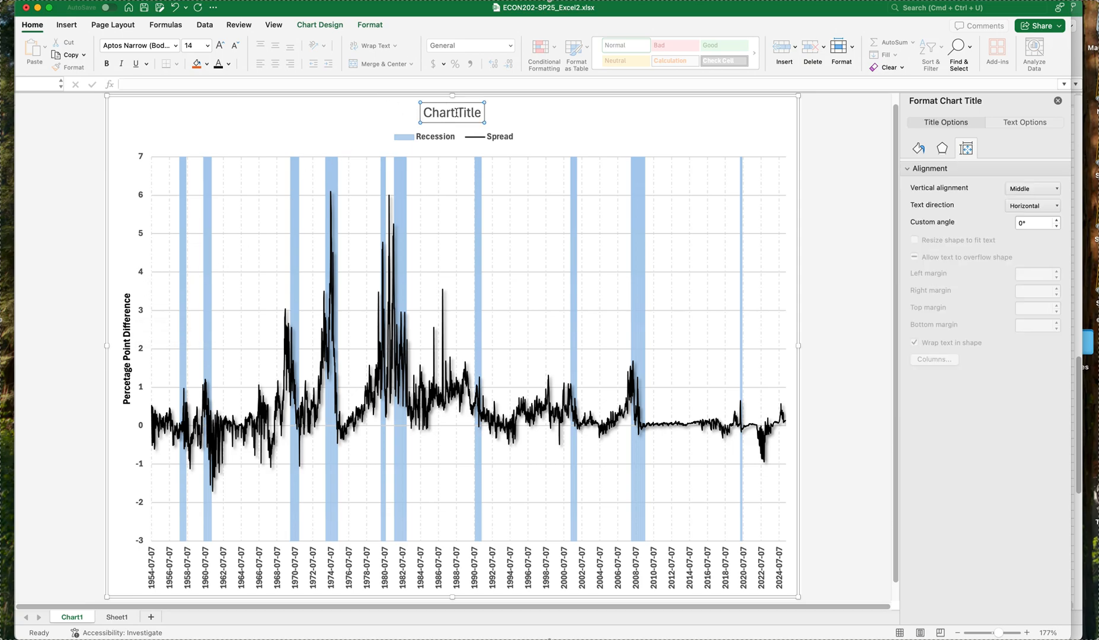
pyautogui.doubleClick(458, 112)
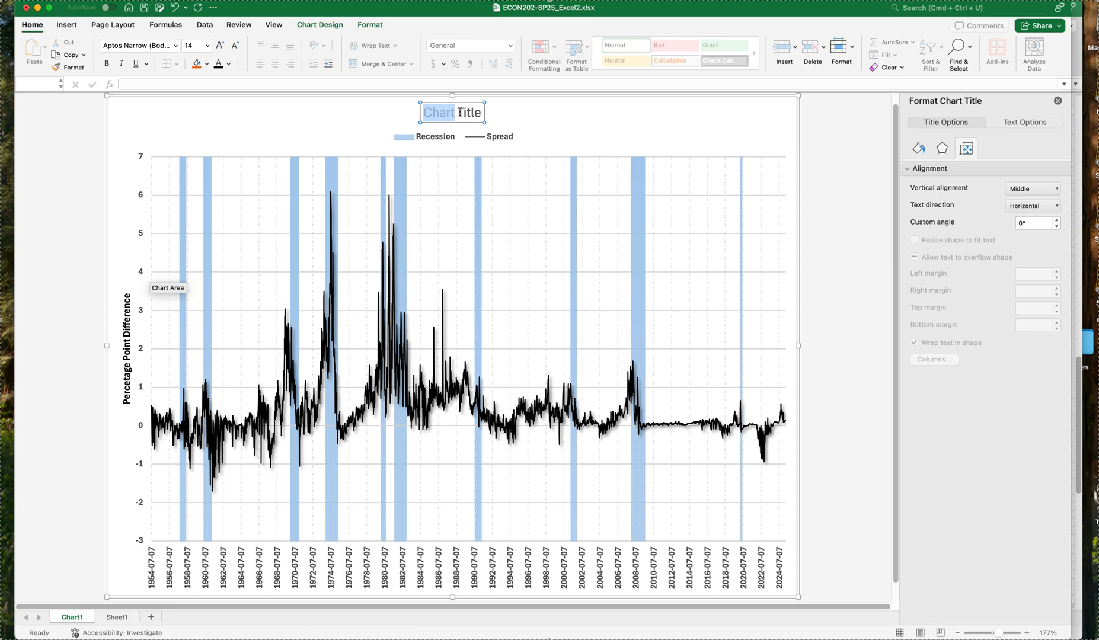
pyautogui.moveTo(460, 112); pyautogui.dragTo(467, 118)
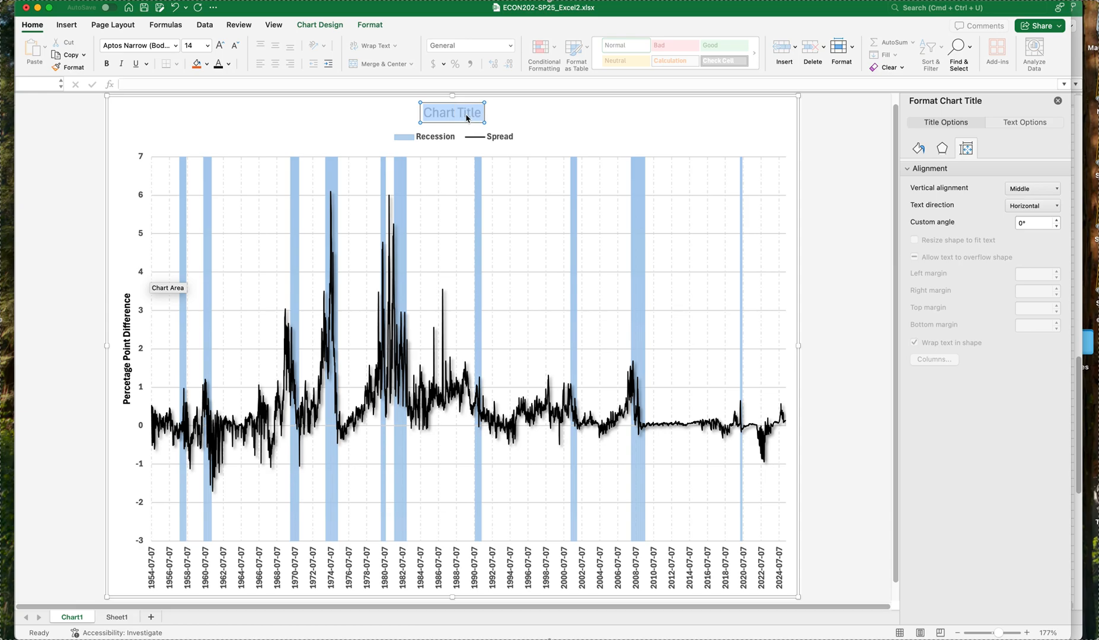
pyautogui.click(218, 64)
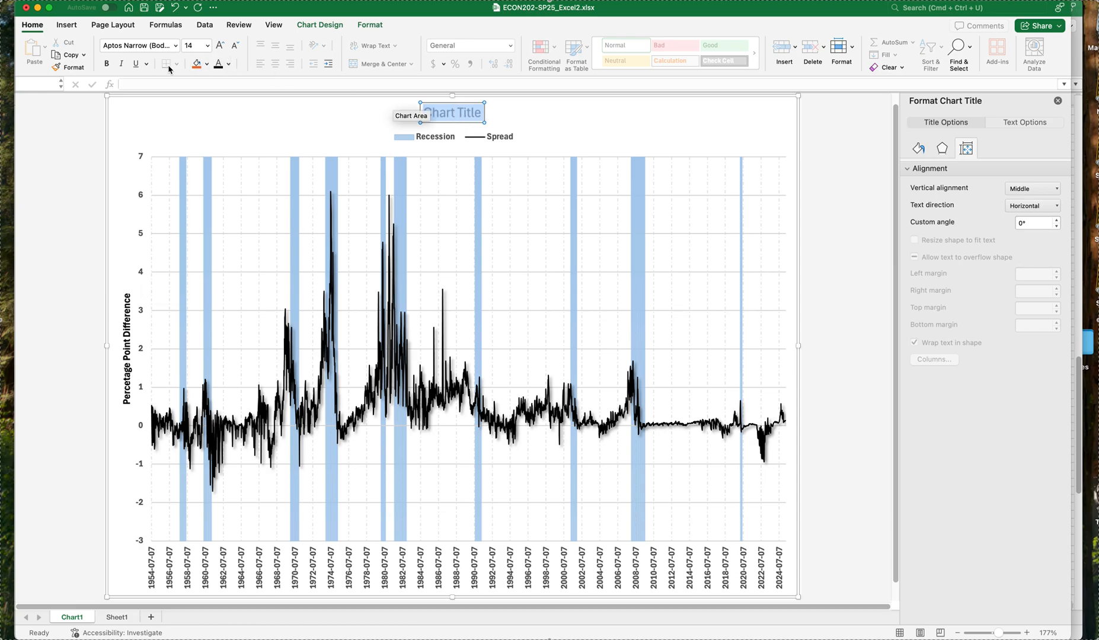
pyautogui.click(107, 64)
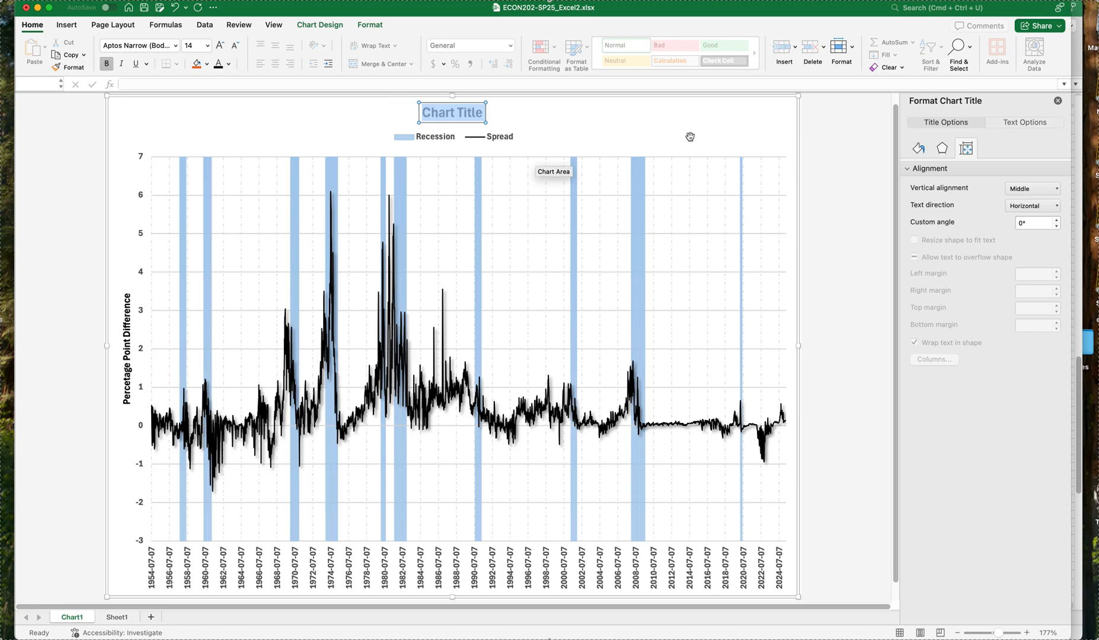
# Replace the chart title text with "Spread Between the Federal Funds and 3-Month T-Bill Rates (1954 - 2025)"
pyautogui.write('Spread')
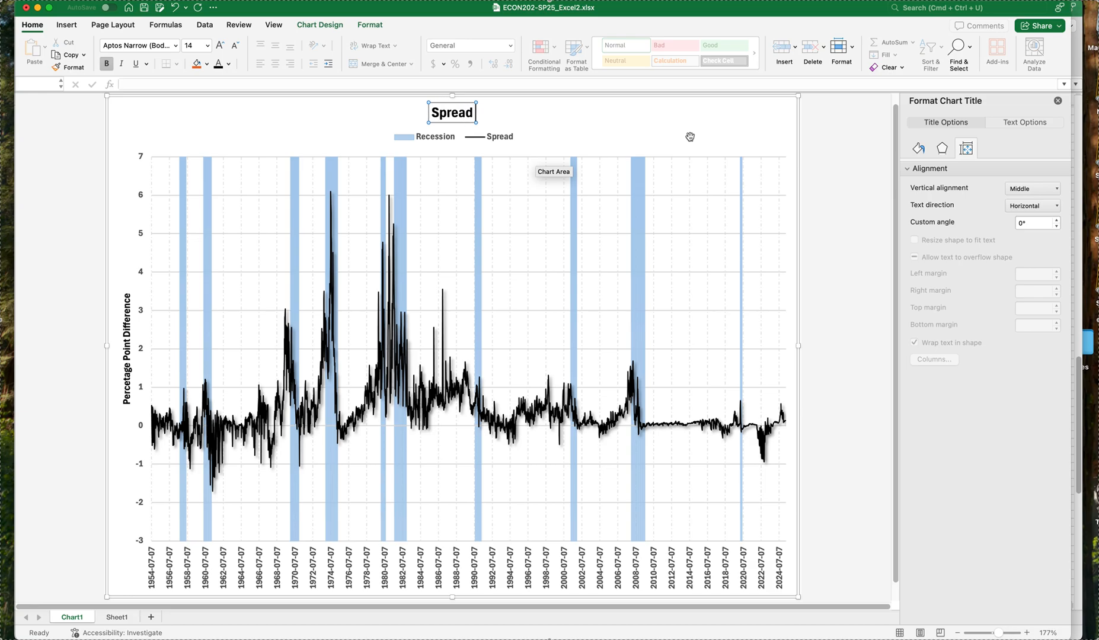
pyautogui.write(' Between')
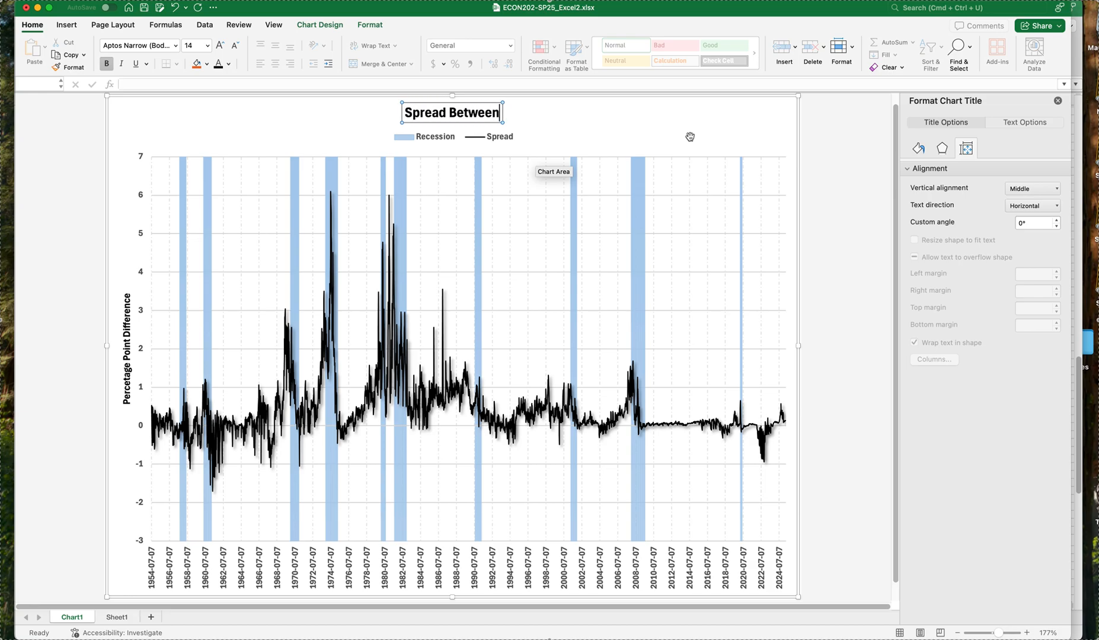
pyautogui.write(' the Federa')
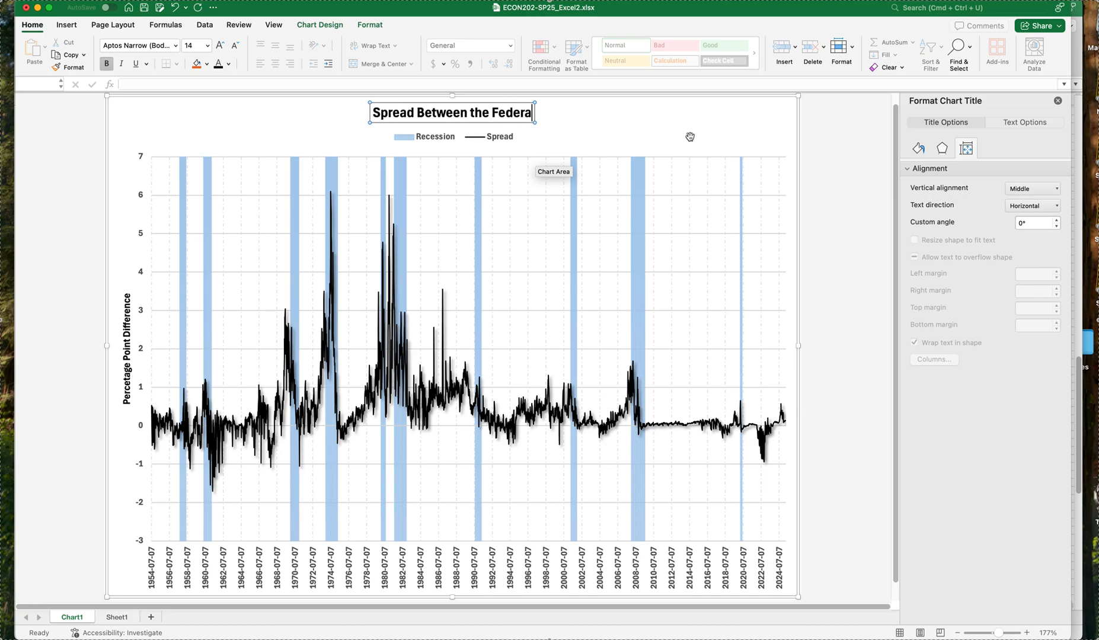
pyautogui.write('l Rund')
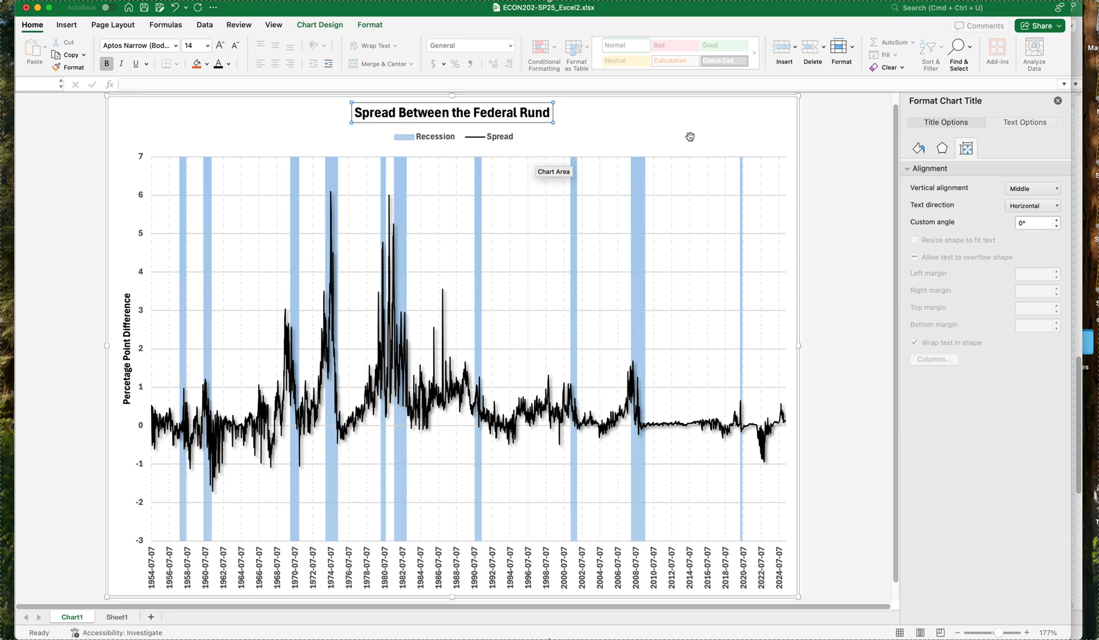
pyautogui.press('BackSpace')
pyautogui.press('BackSpace')
pyautogui.press('BackSpace')
pyautogui.press('BackSpace')
pyautogui.write('Funds and 2')
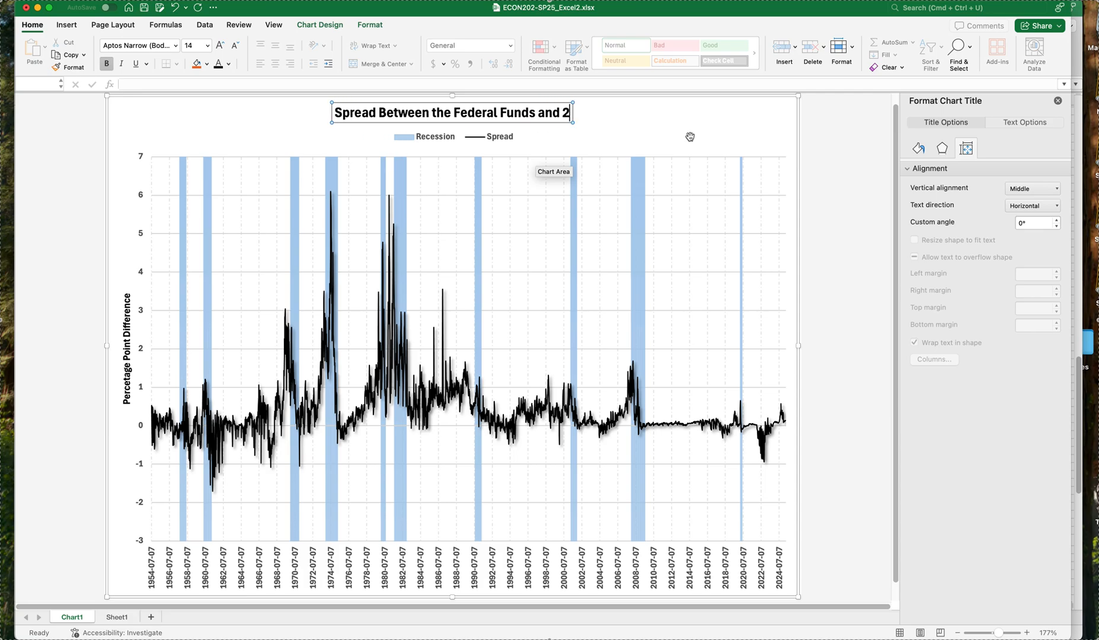
pyautogui.press('BackSpace')
pyautogui.write('3-')
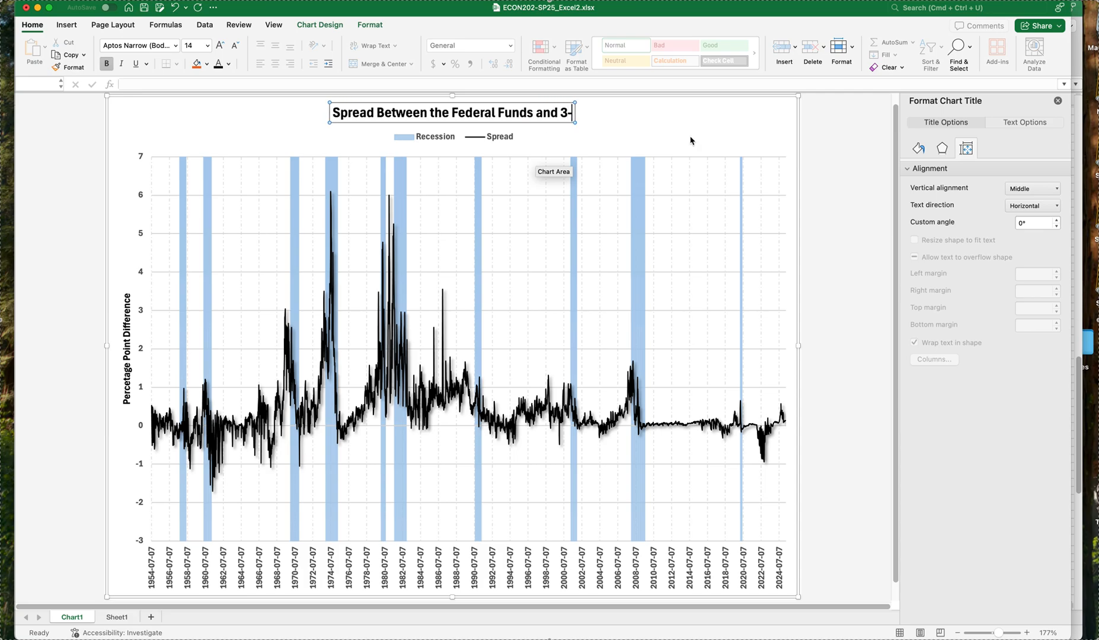
pyautogui.write('Month T-')
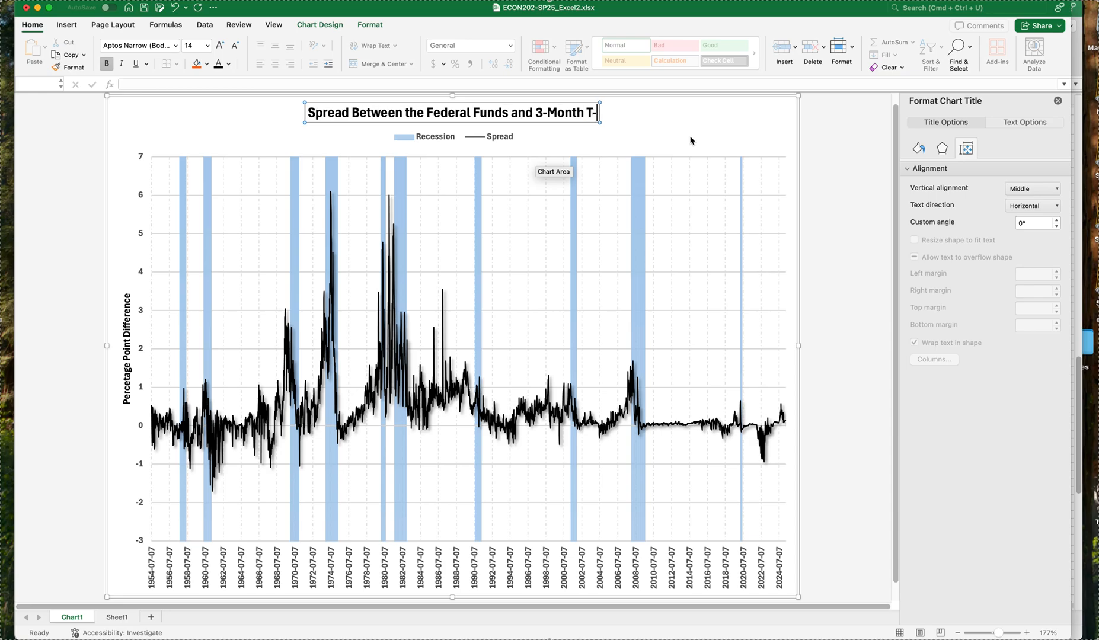
pyautogui.write('Bill Rates')
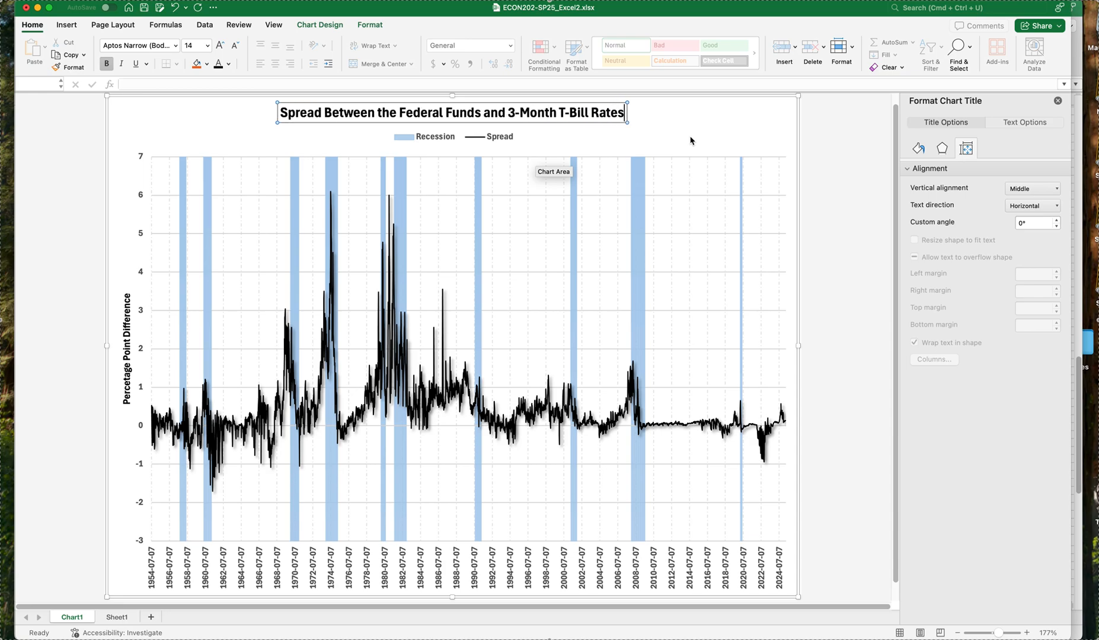
pyautogui.write(' (')
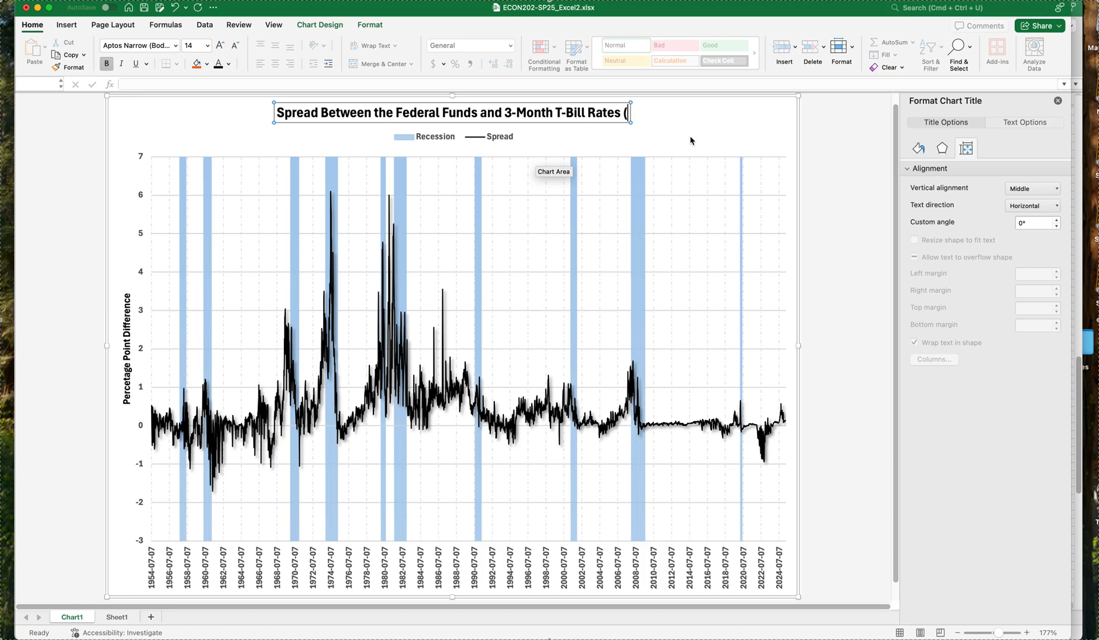
pyautogui.write('1954')
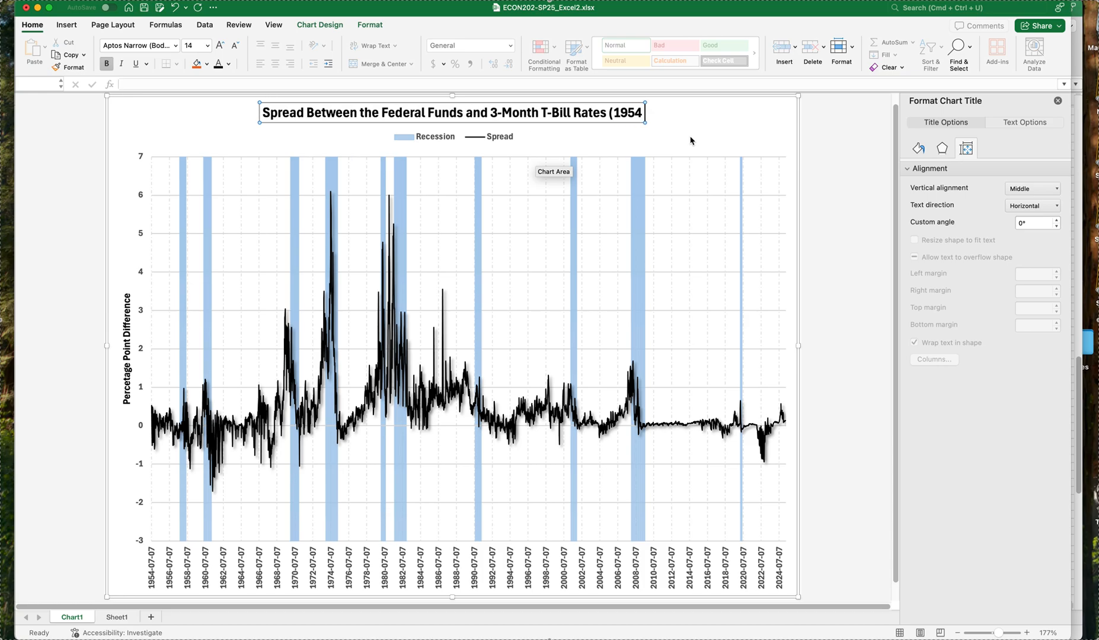
pyautogui.write(' - 202')
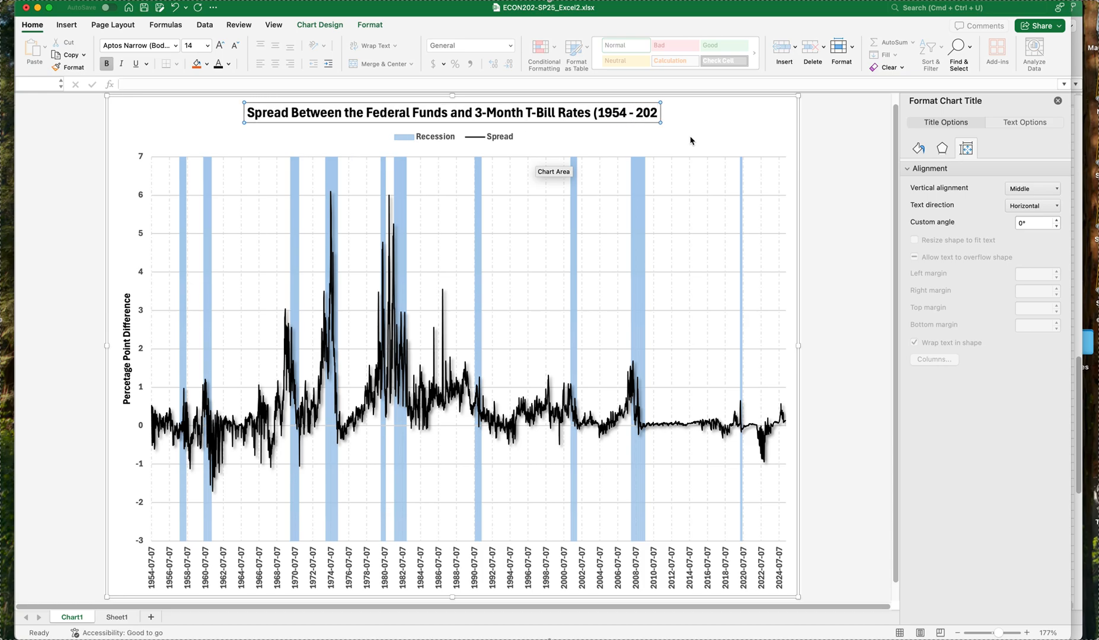
pyautogui.write('5)')
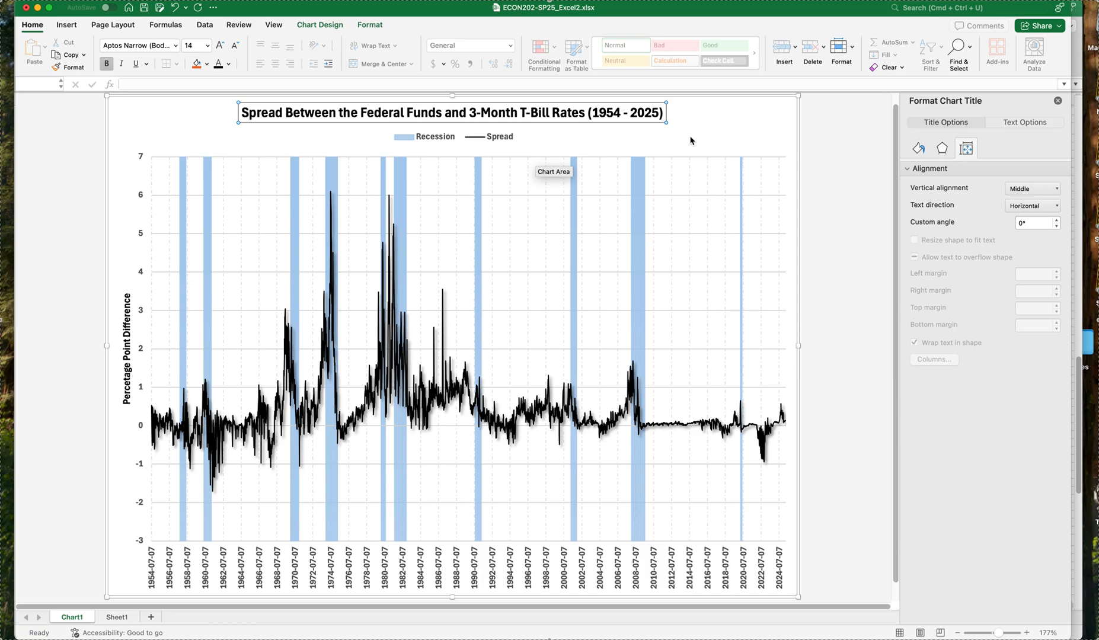
pyautogui.click(700, 140)
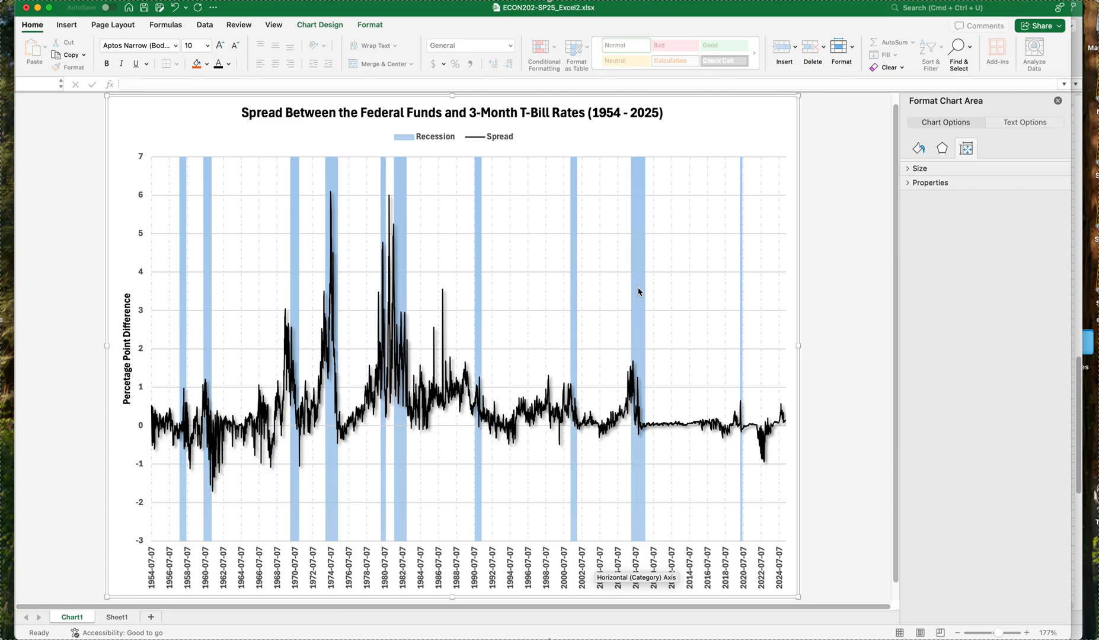
pyautogui.moveTo(639, 291)
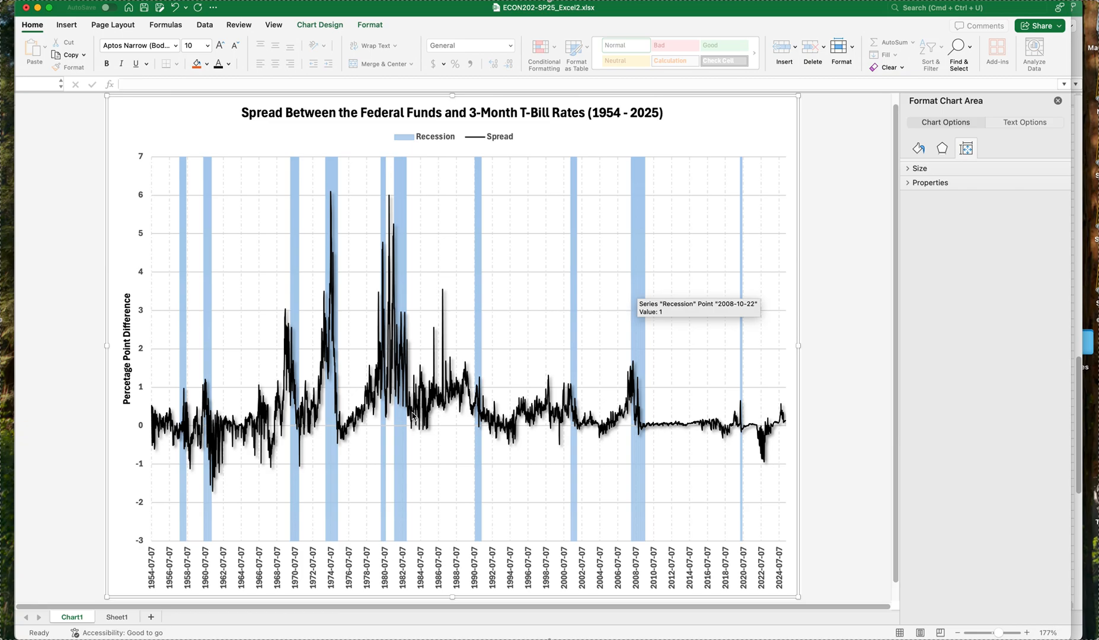
# Try a solid 0.75 pt border around the plot area, and switch the border to no line
pyautogui.moveTo(432, 419)
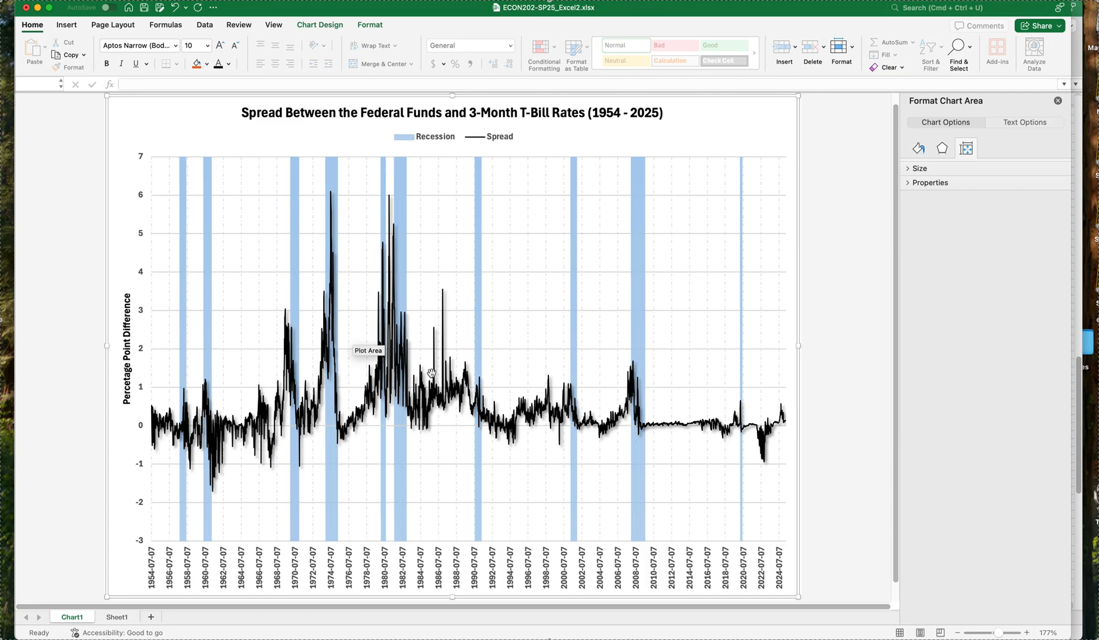
pyautogui.moveTo(646, 430)
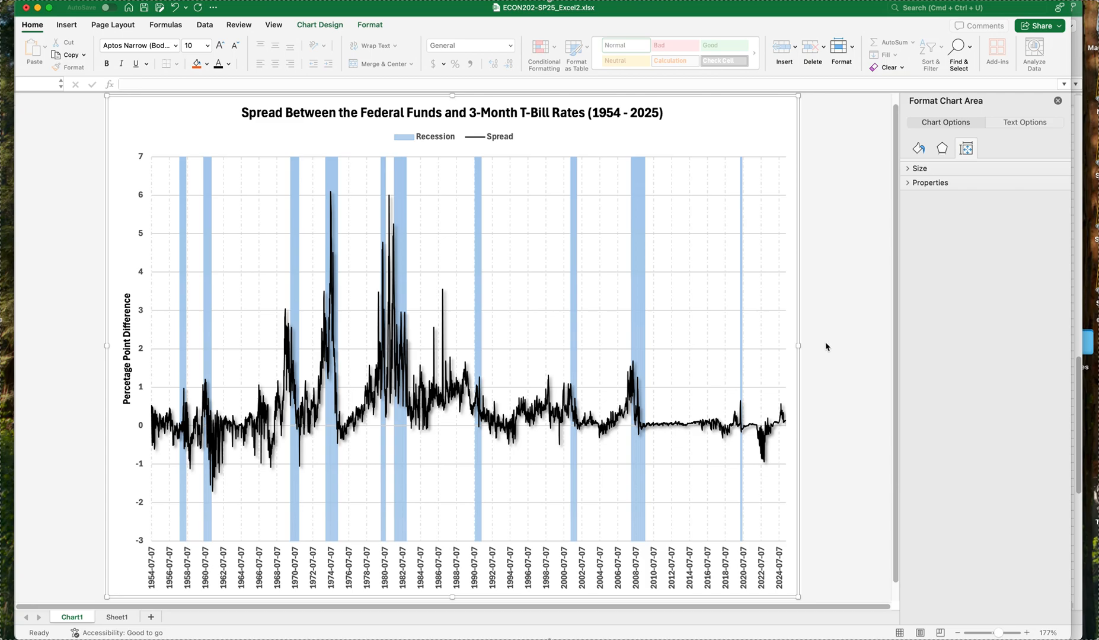
pyautogui.rightClick(698, 249)
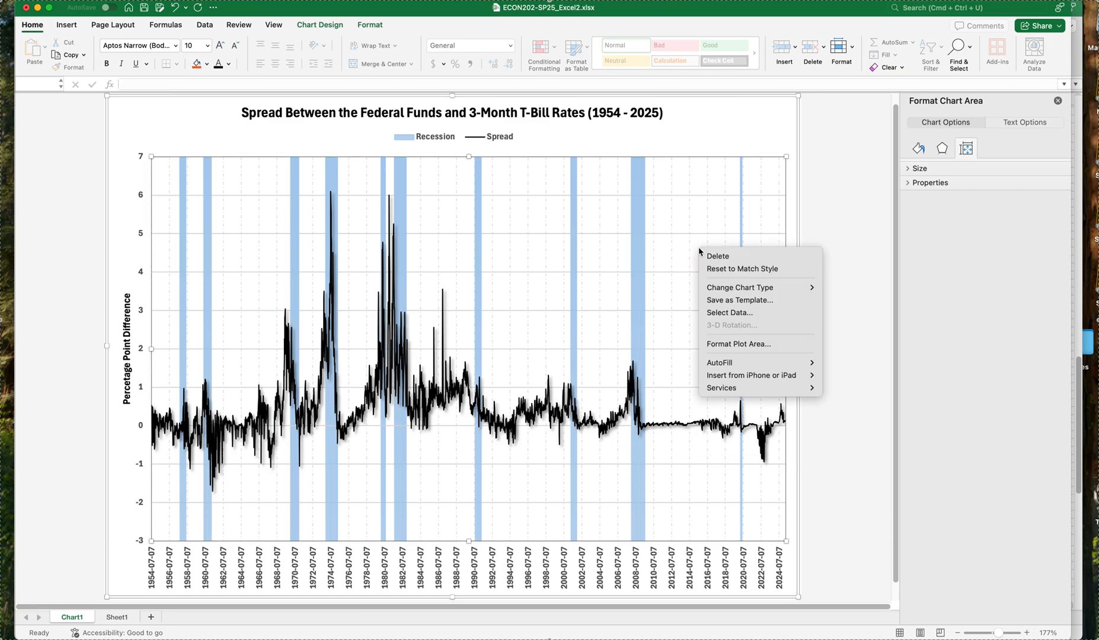
pyautogui.click(728, 343)
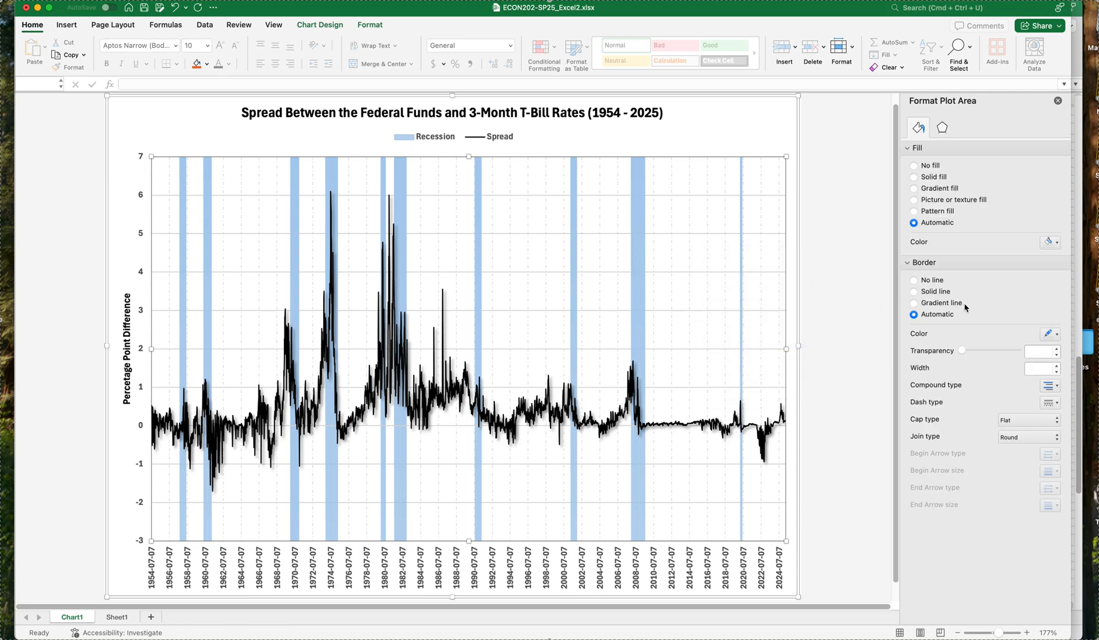
pyautogui.click(914, 292)
pyautogui.click(1057, 366)
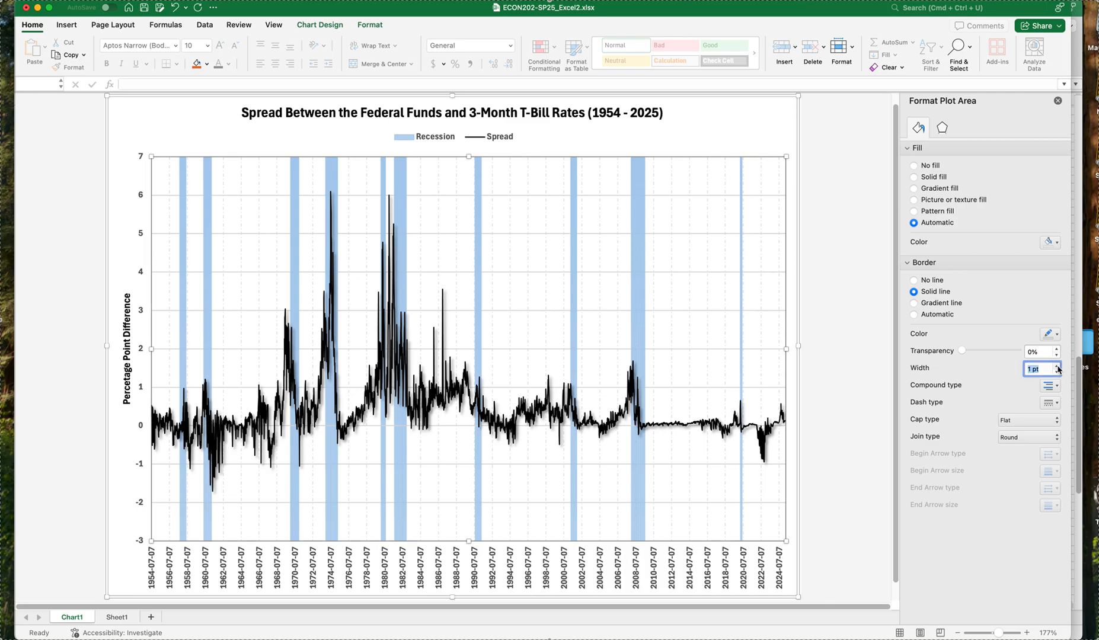
pyautogui.click(1058, 373)
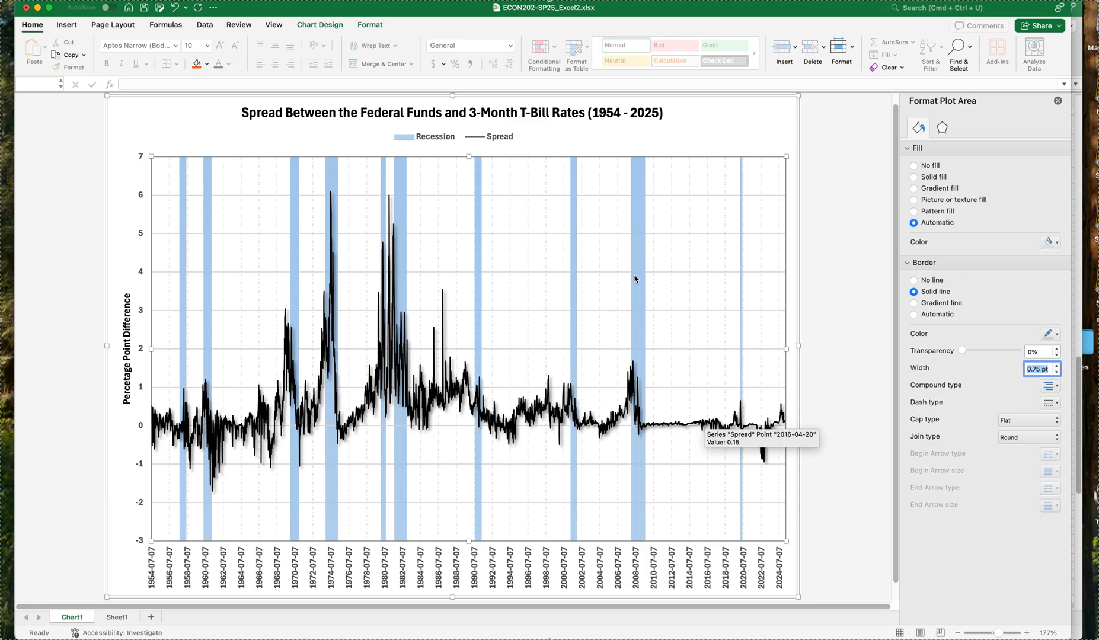
pyautogui.click(914, 280)
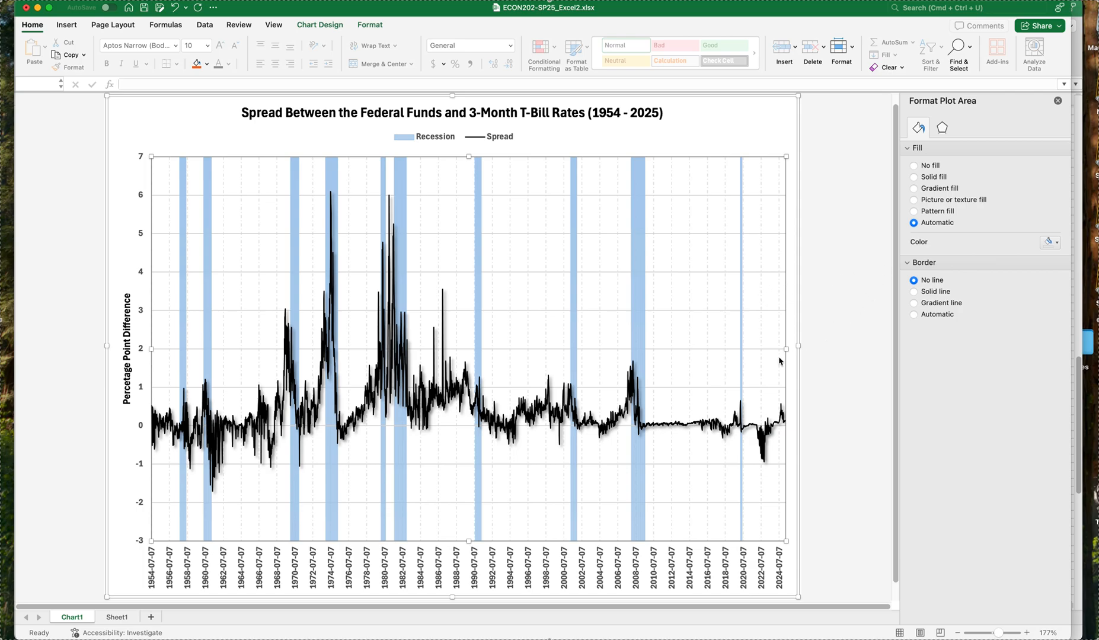
pyautogui.click(753, 131)
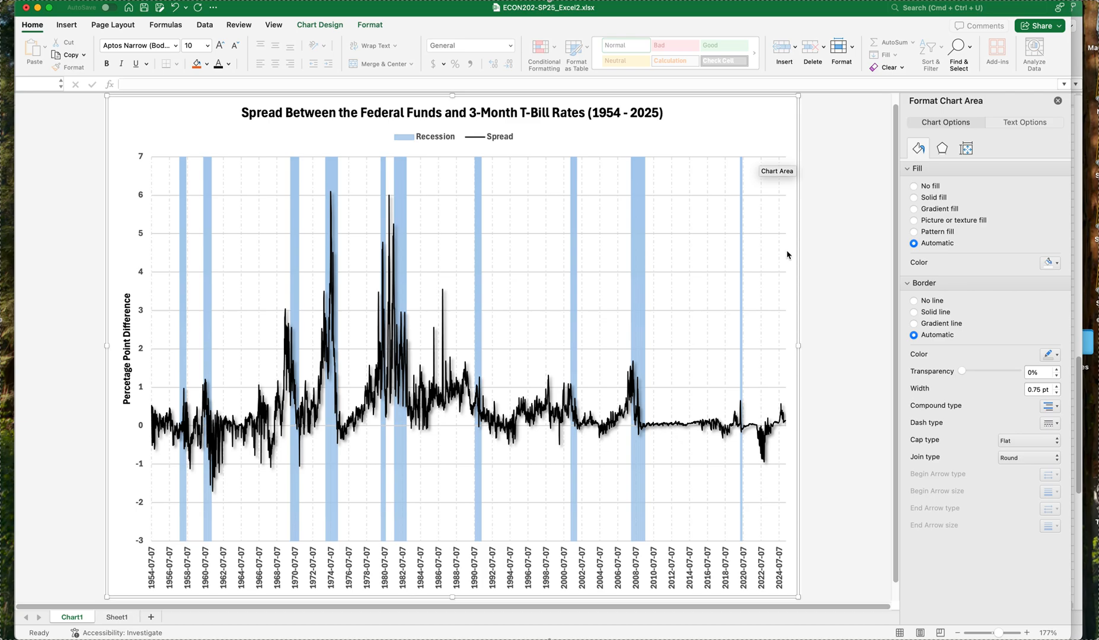
# Give the chart's plot area a solid line border with a width of 1 pt
pyautogui.rightClick(696, 251)
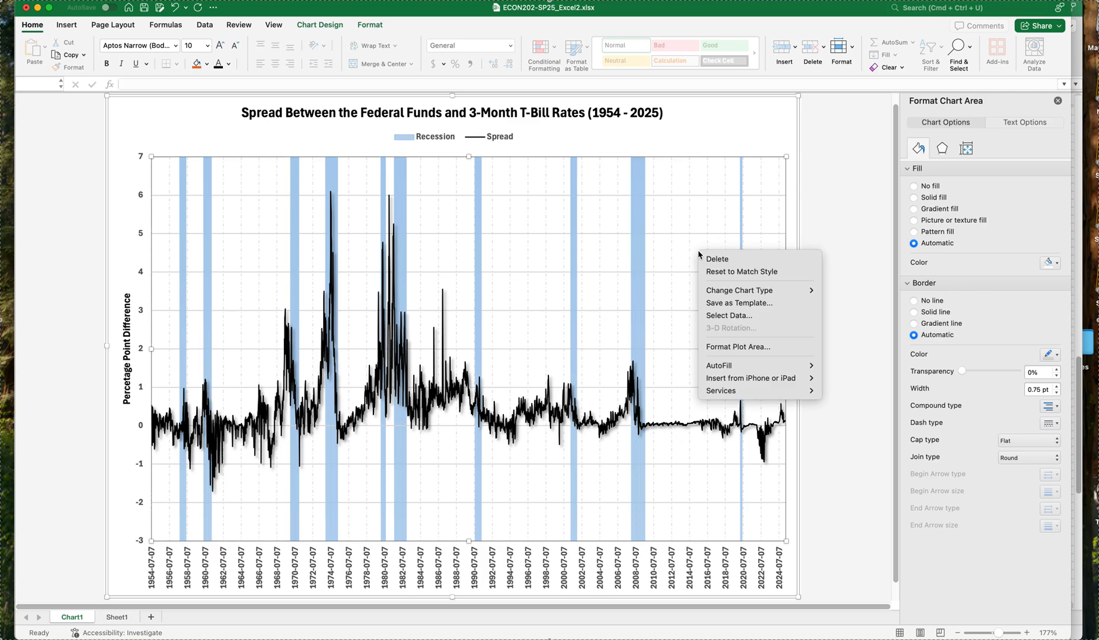
pyautogui.click(731, 346)
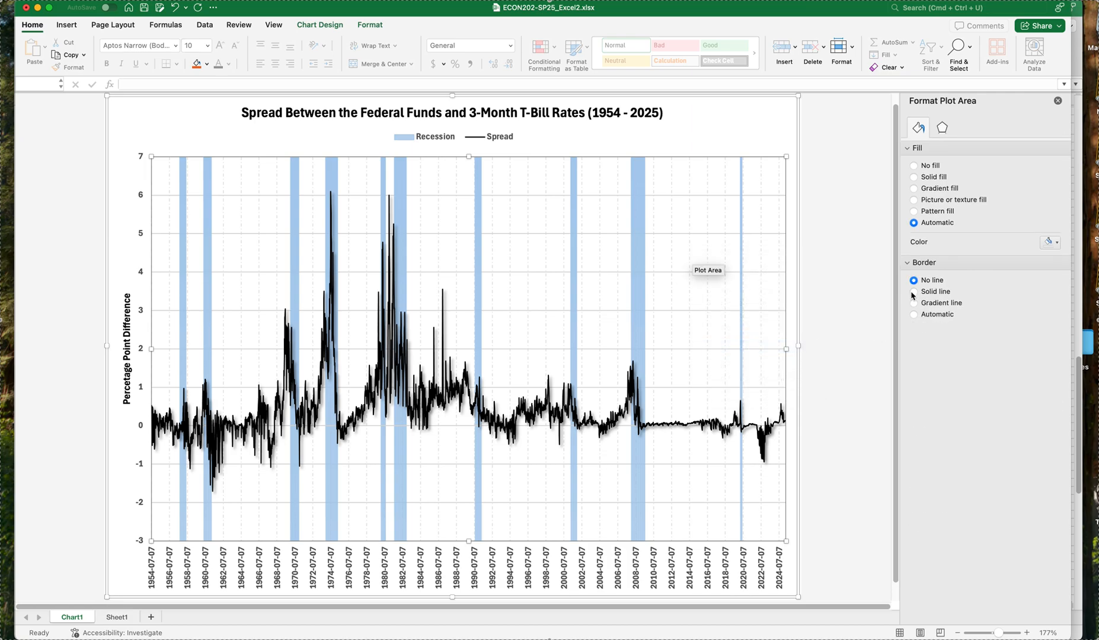
pyautogui.click(914, 292)
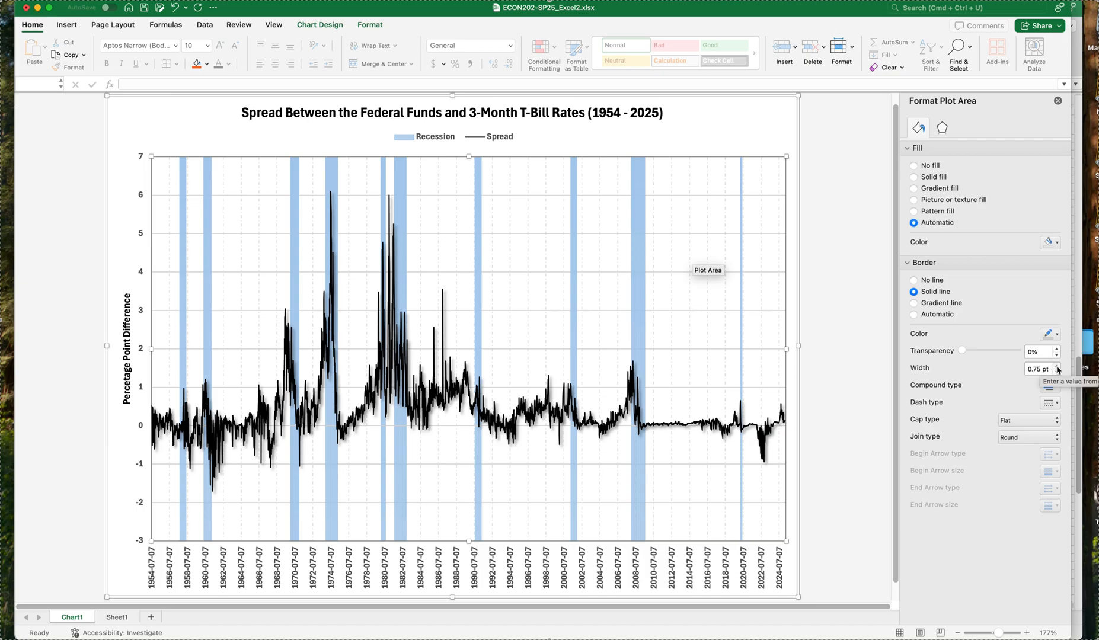
pyautogui.click(1058, 366)
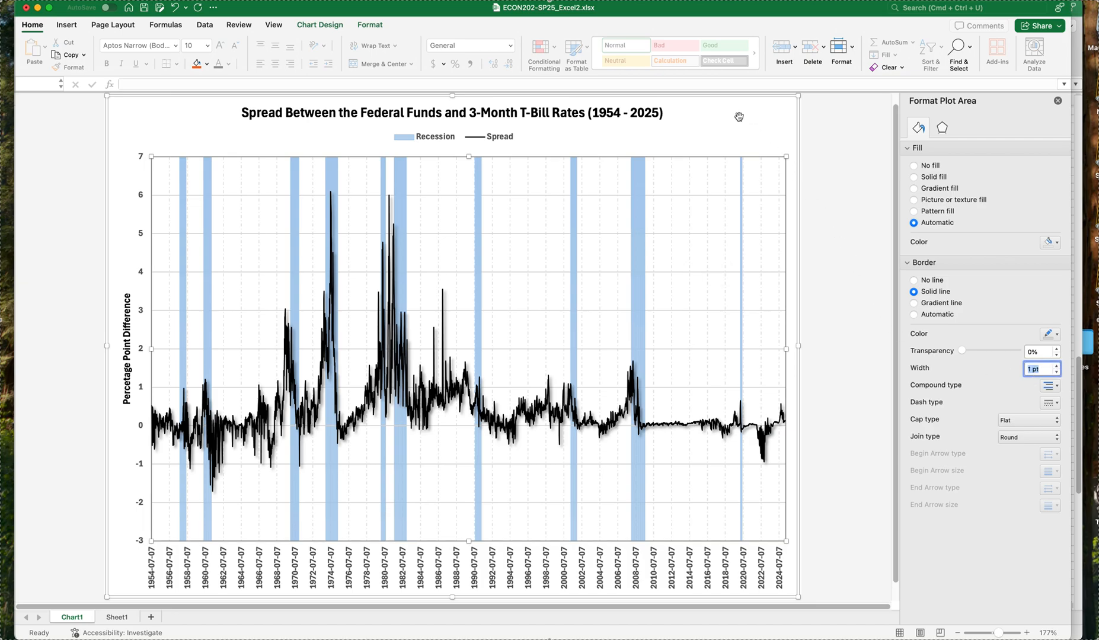
pyautogui.click(727, 160)
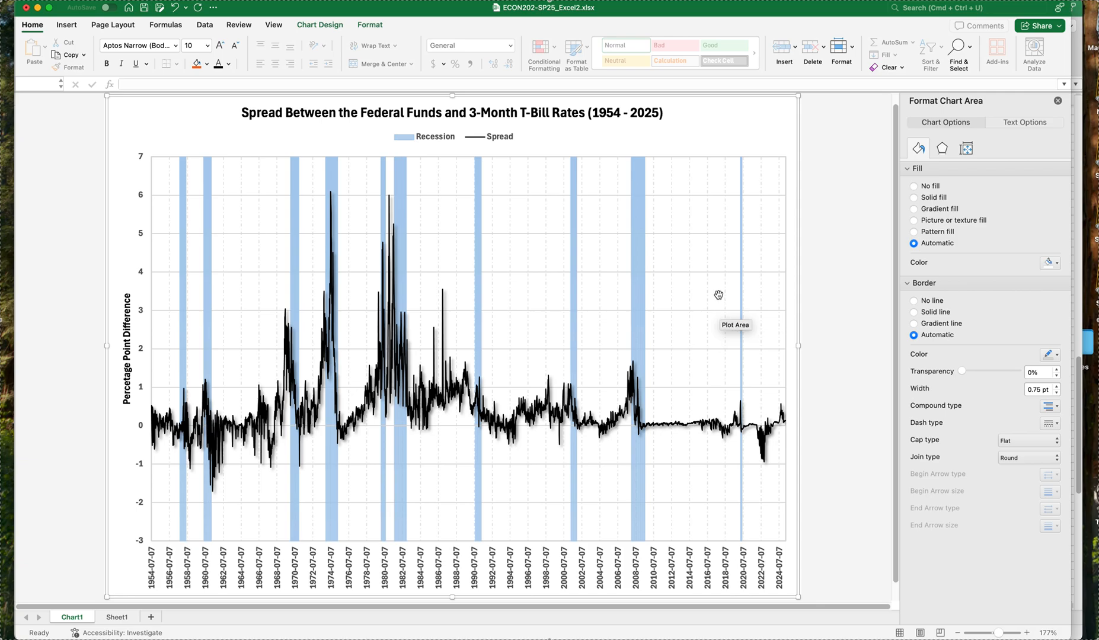
# Try a solid fill on the whole chart area
pyautogui.rightClick(718, 297)
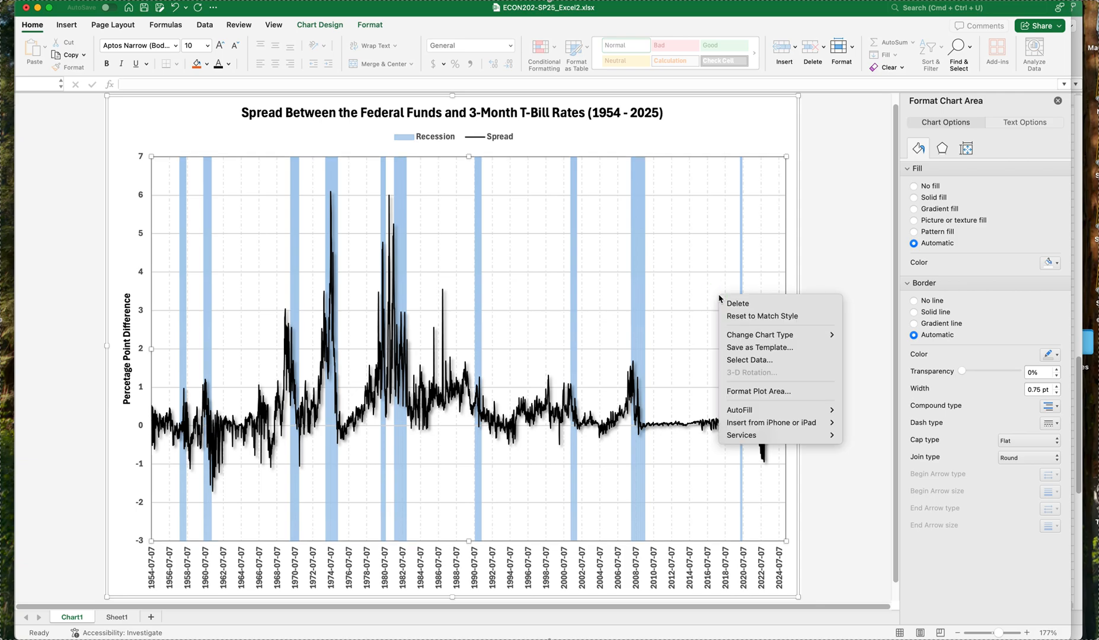
pyautogui.click(742, 391)
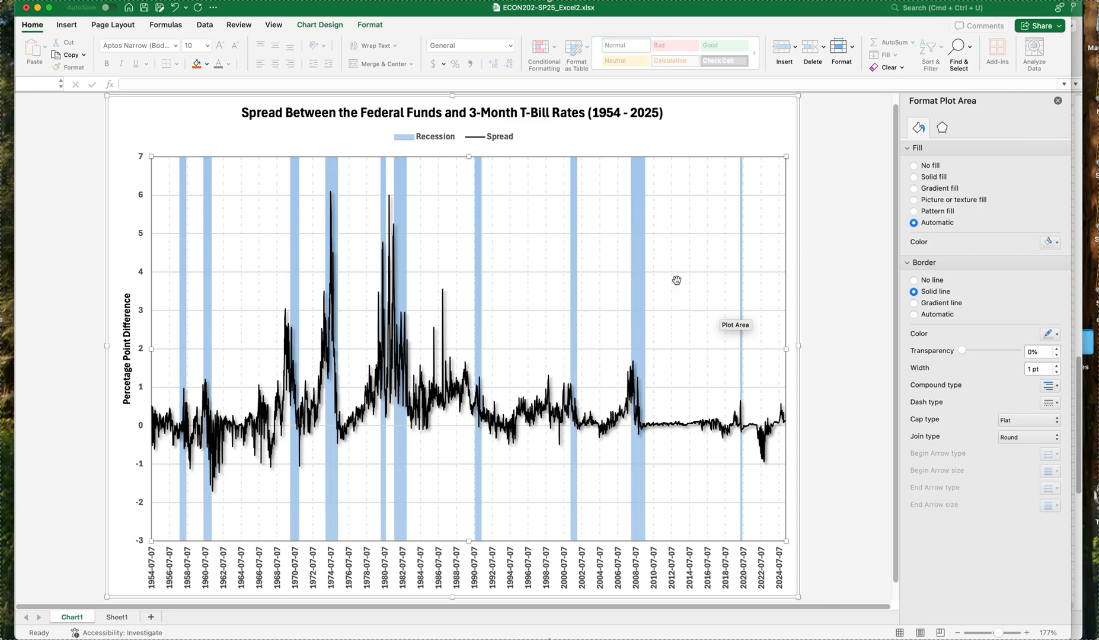
pyautogui.click(740, 139)
pyautogui.rightClick(740, 128)
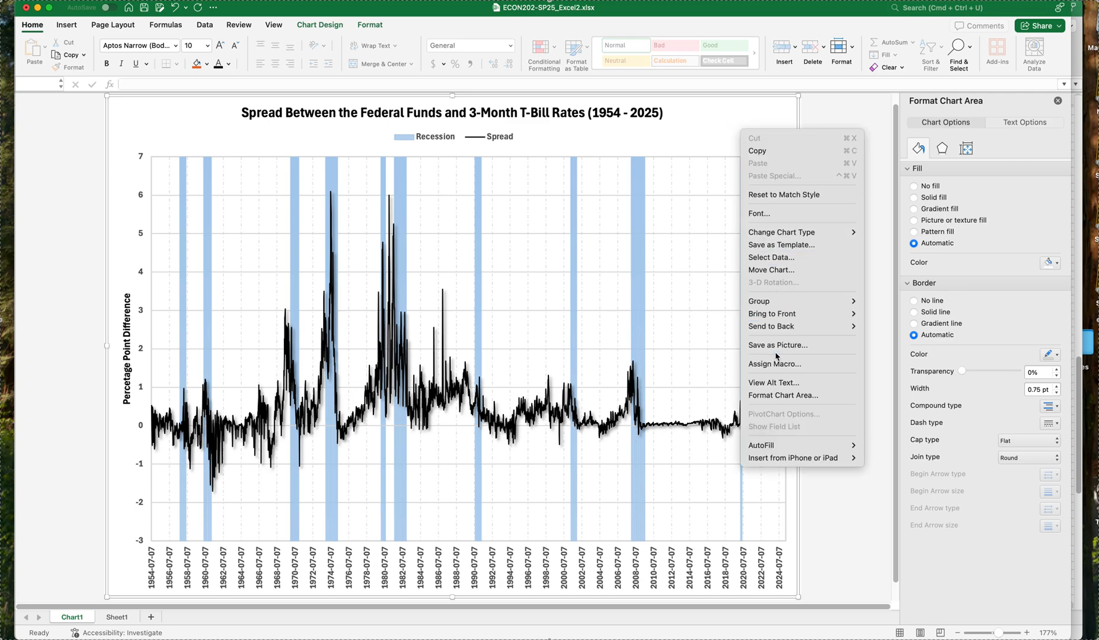
pyautogui.click(781, 395)
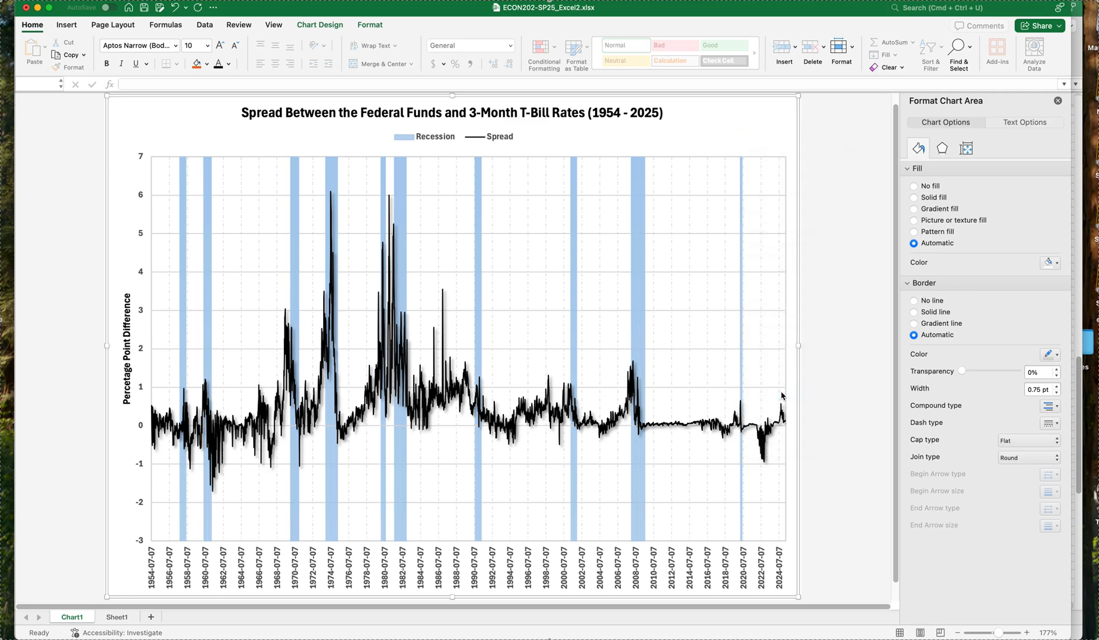
pyautogui.click(914, 198)
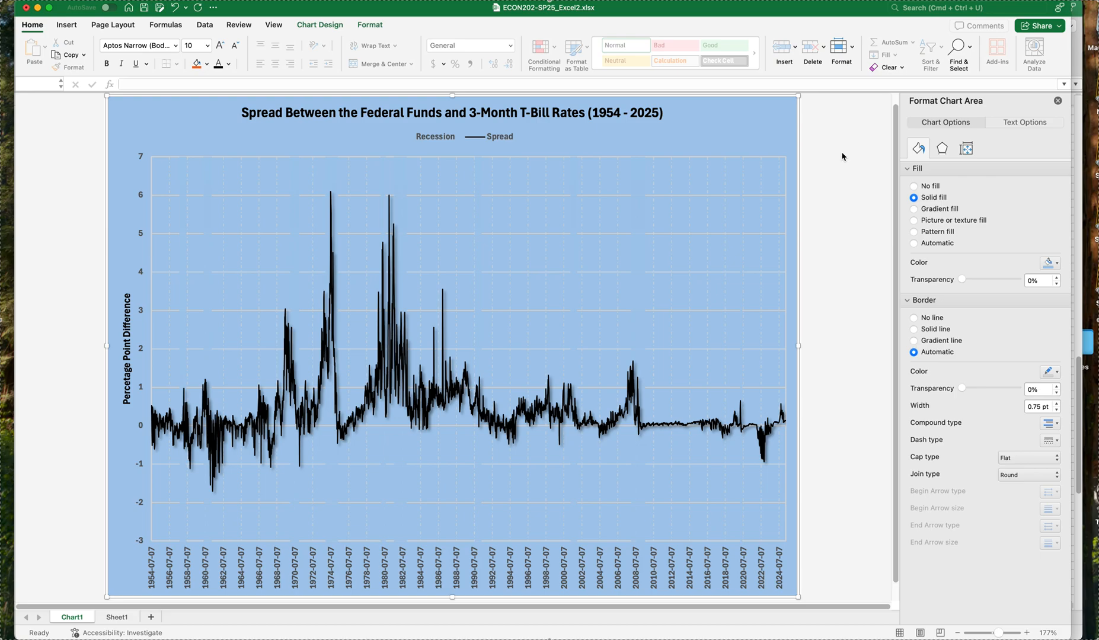
# Set the fill of the chart area to no fill
pyautogui.click(731, 172)
pyautogui.rightClick(733, 173)
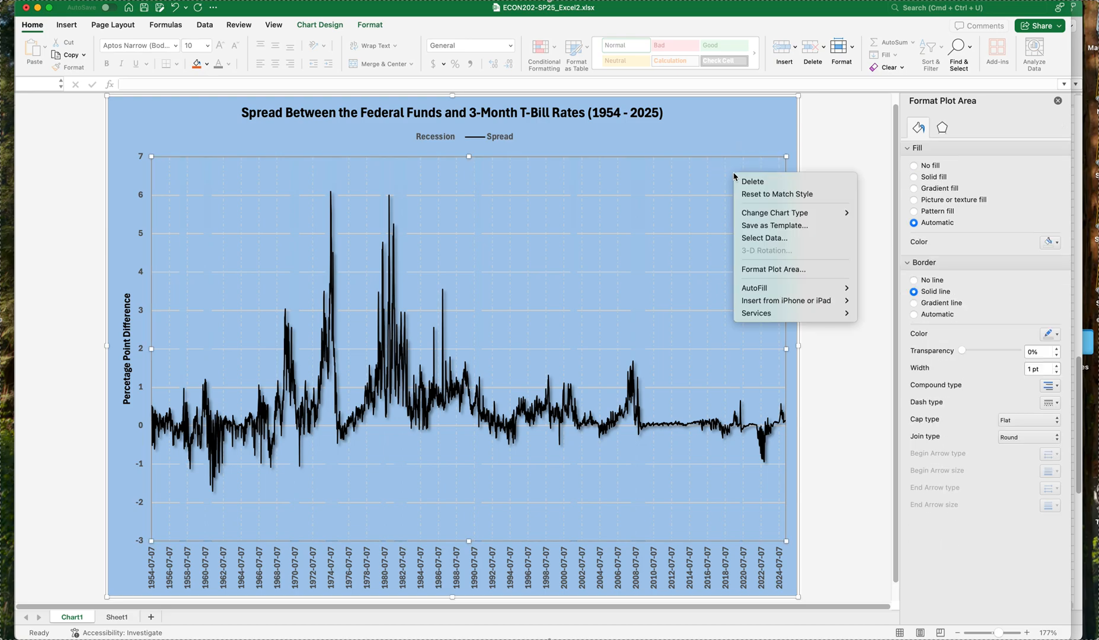
pyautogui.click(769, 270)
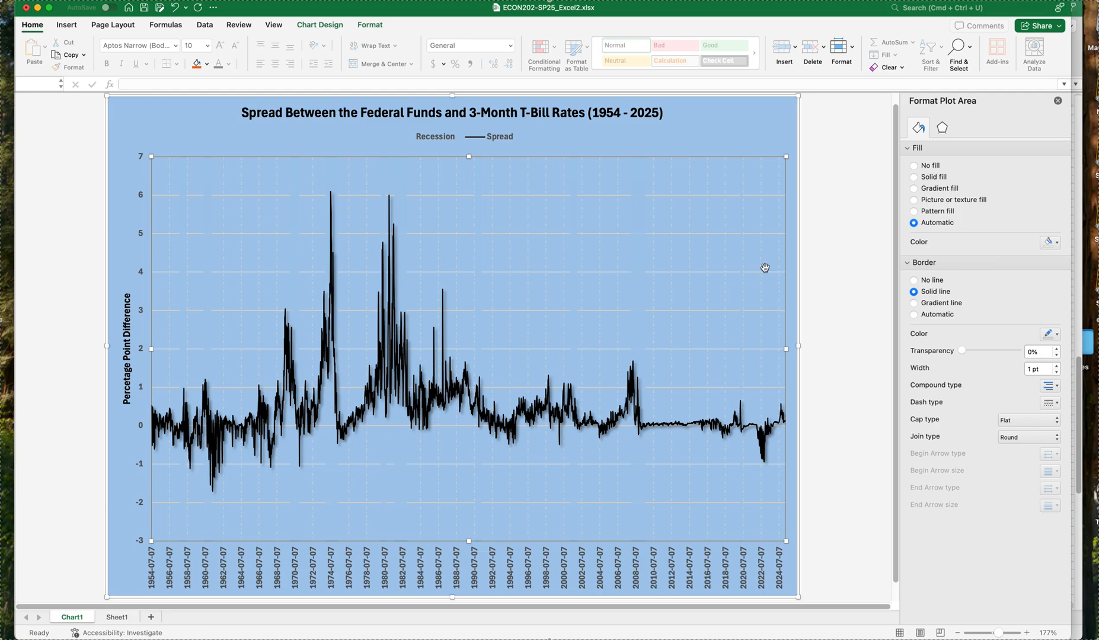
pyautogui.click(749, 150)
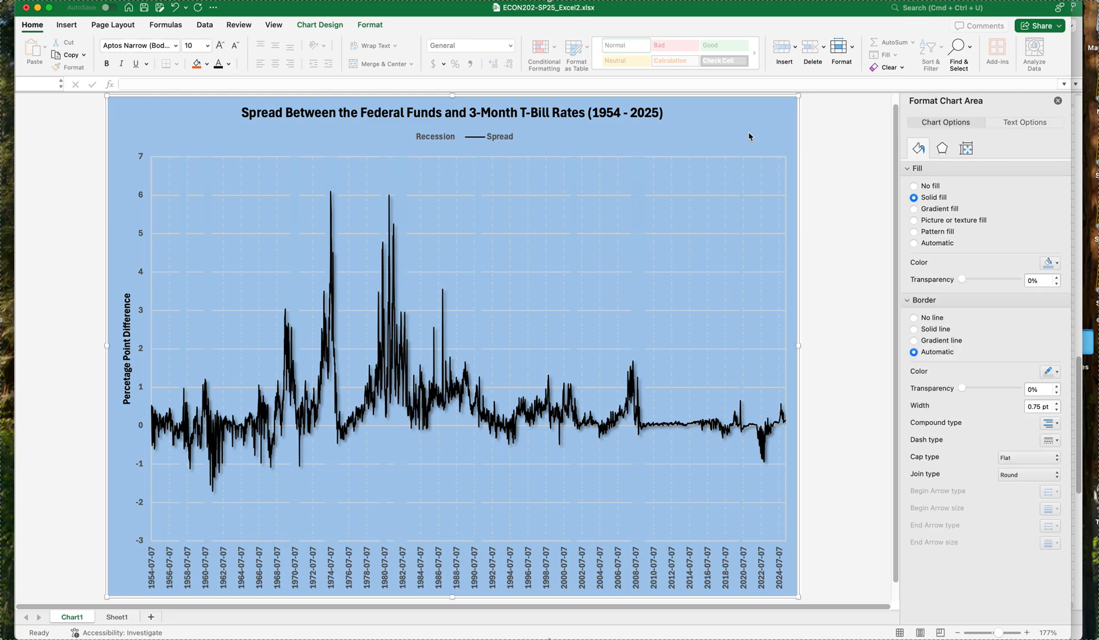
pyautogui.rightClick(749, 137)
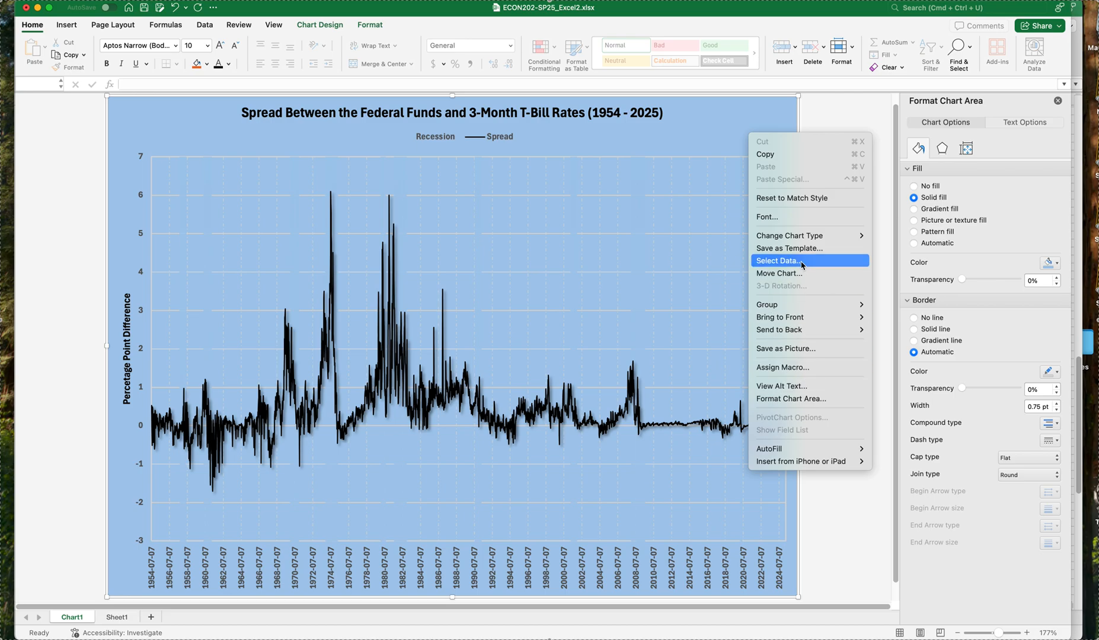
pyautogui.click(822, 395)
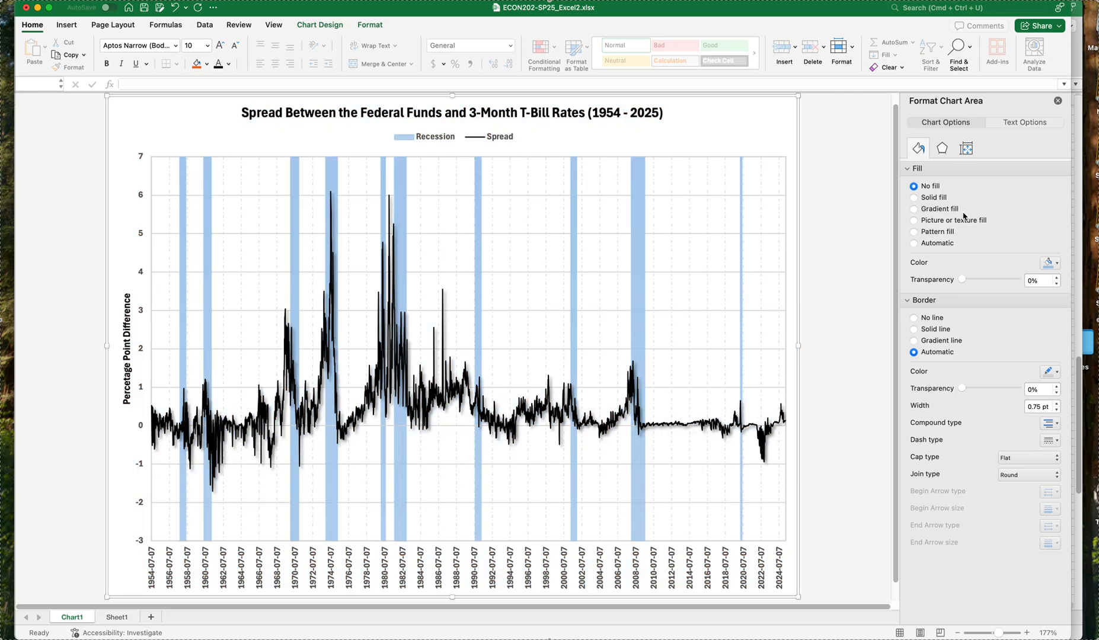
pyautogui.click(913, 186)
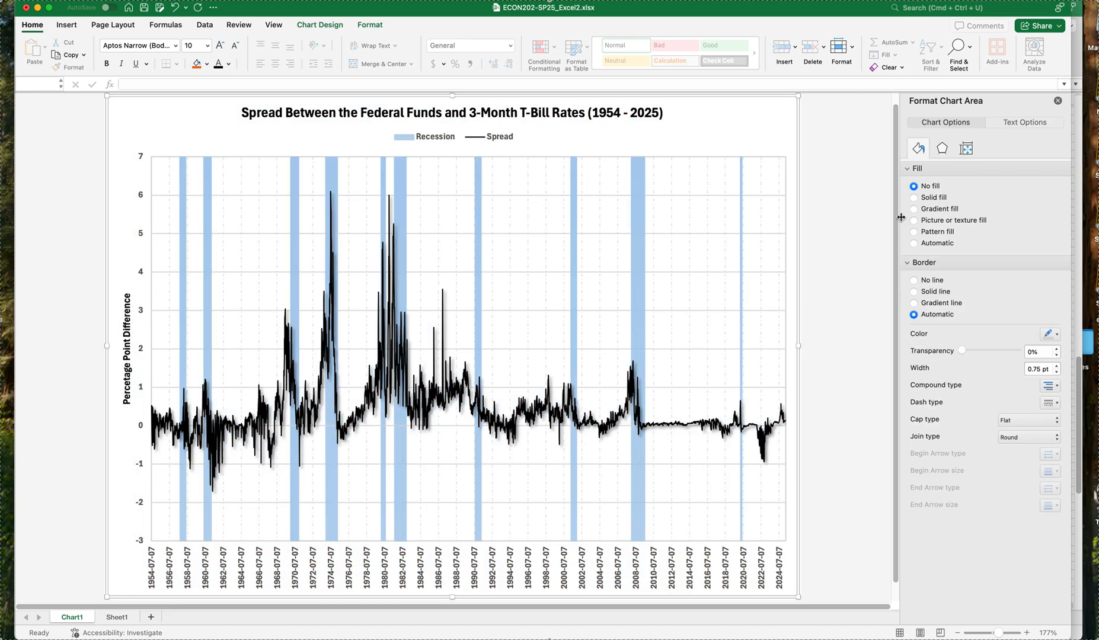
# Try a solid fill on the plot area with its transparency raised to 54%
pyautogui.rightClick(699, 208)
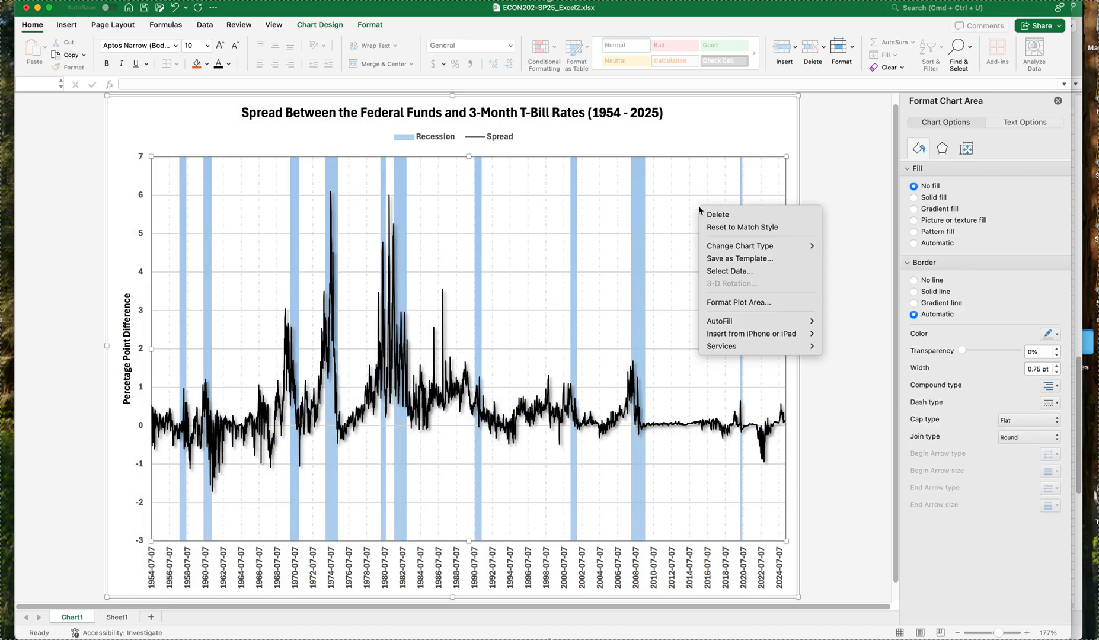
pyautogui.click(736, 302)
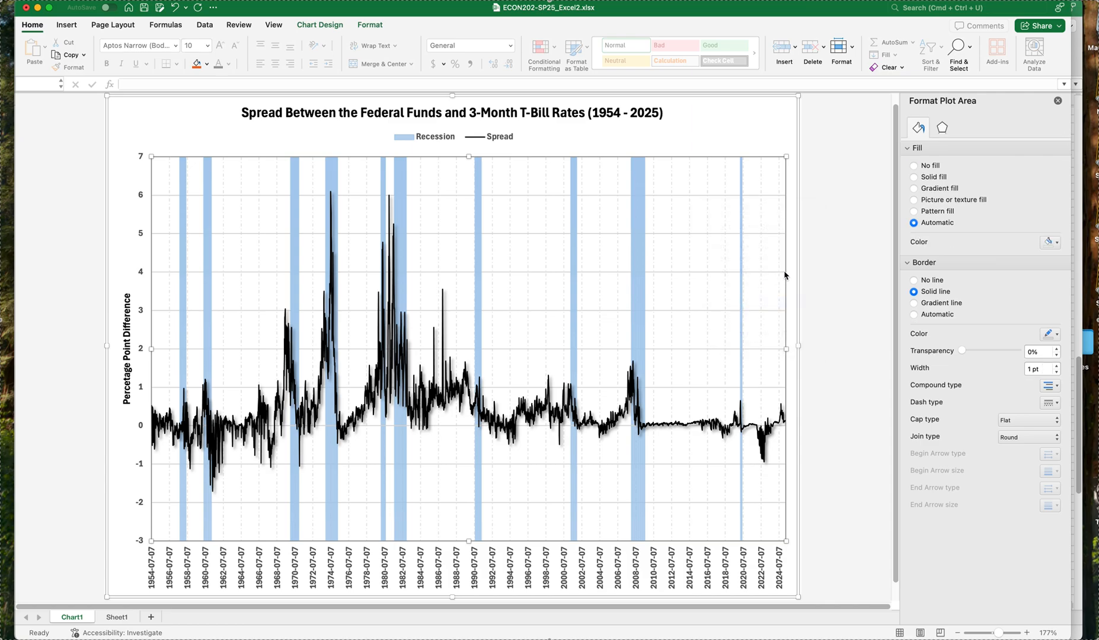
pyautogui.click(913, 177)
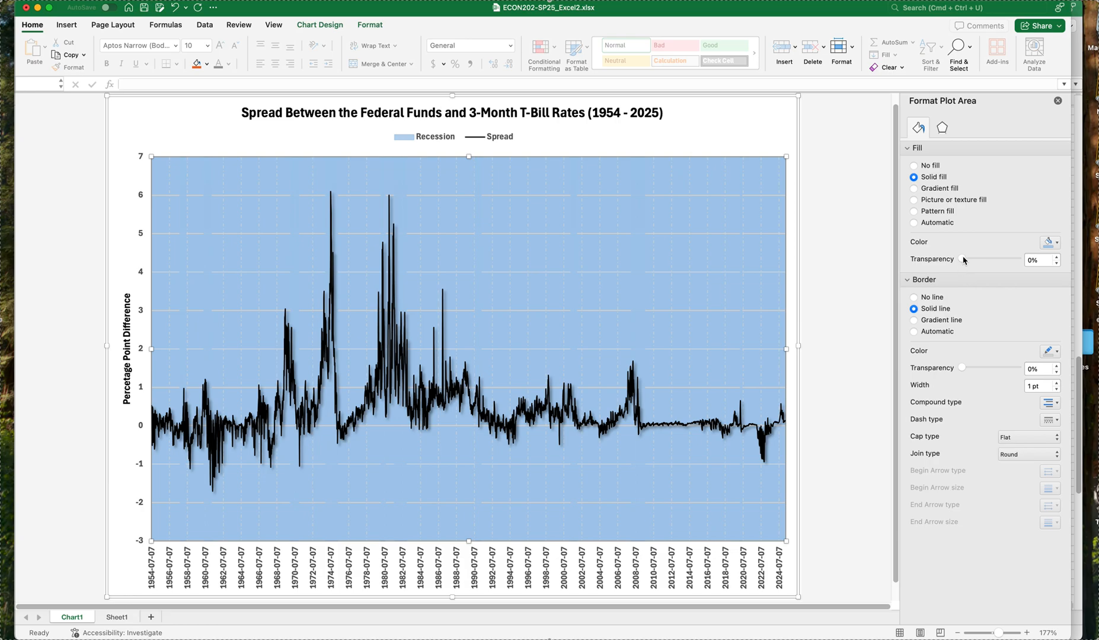
pyautogui.moveTo(962, 259); pyautogui.dragTo(995, 258)
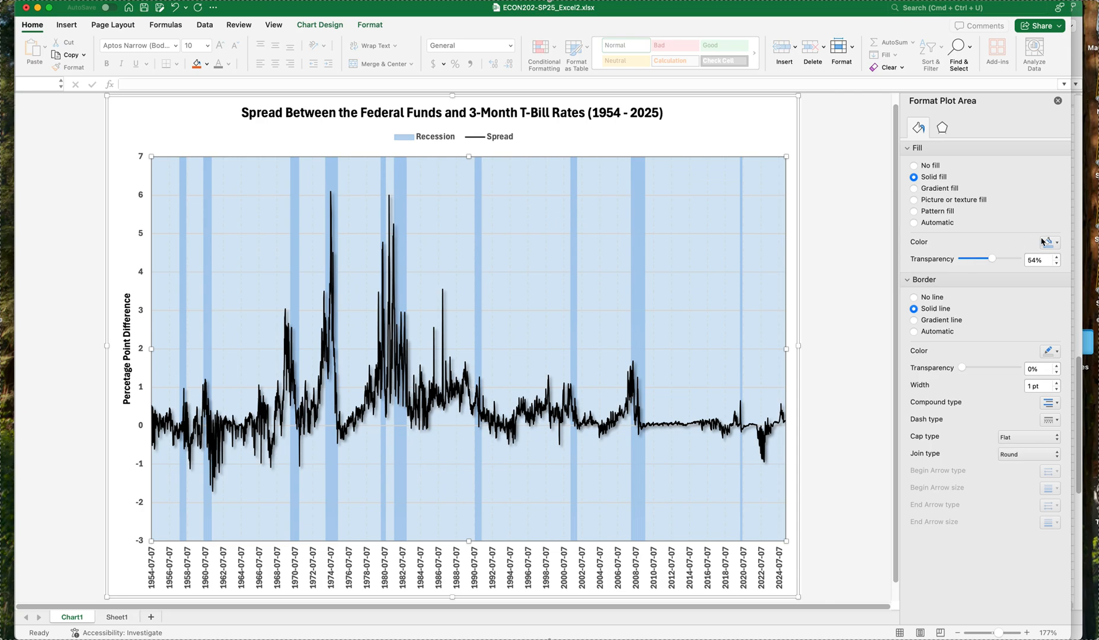
# Try yellow and orange as the plot area's solid fill color, keeping 54% transparency
pyautogui.click(1058, 243)
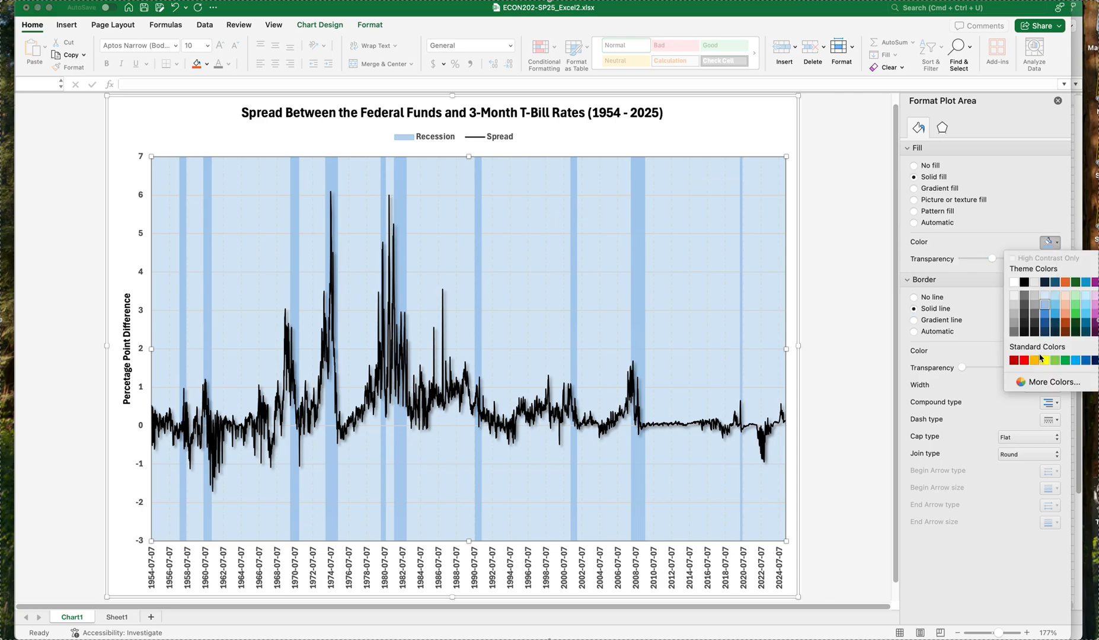
pyautogui.click(1035, 356)
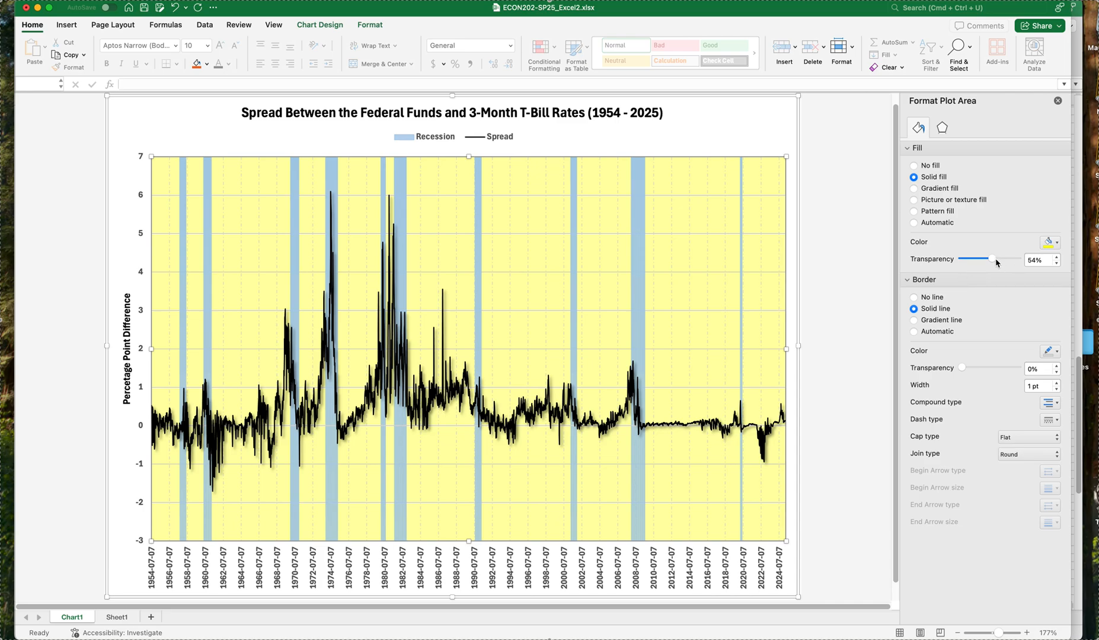
pyautogui.moveTo(992, 258)
pyautogui.mouseDown()
pyautogui.moveTo(1010, 261)
pyautogui.moveTo(991, 259)
pyautogui.mouseUp()
pyautogui.click(1058, 242)
pyautogui.click(1037, 361)
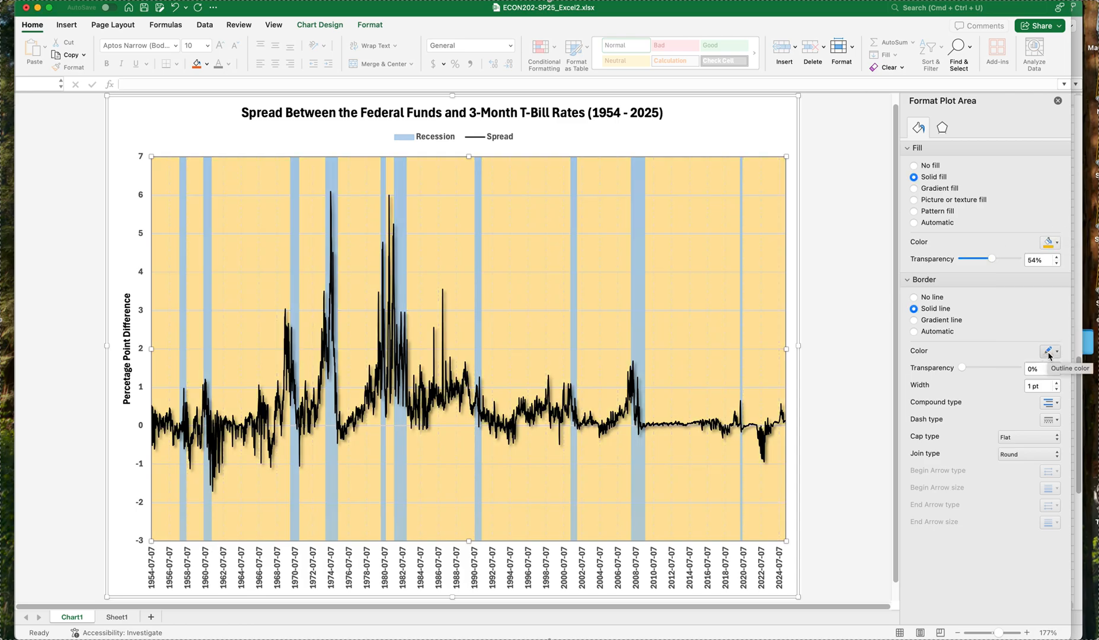
# Try a gray solid fill at 0% transparency on the plot area, and replace it with a gradient fill
pyautogui.click(1058, 244)
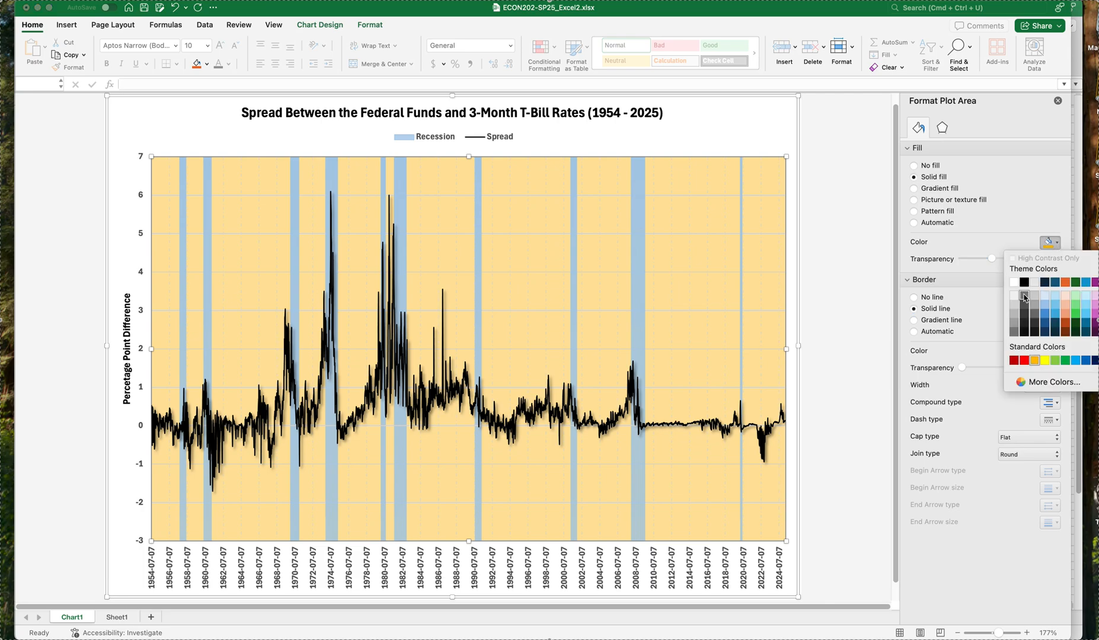
pyautogui.click(1035, 298)
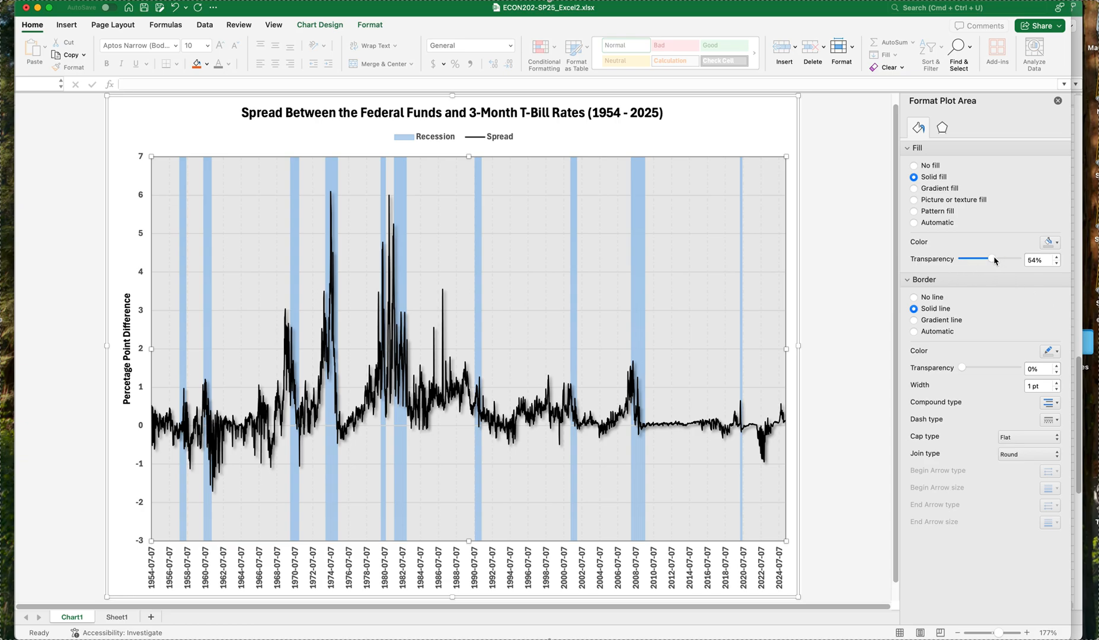
pyautogui.moveTo(995, 261); pyautogui.dragTo(942, 268)
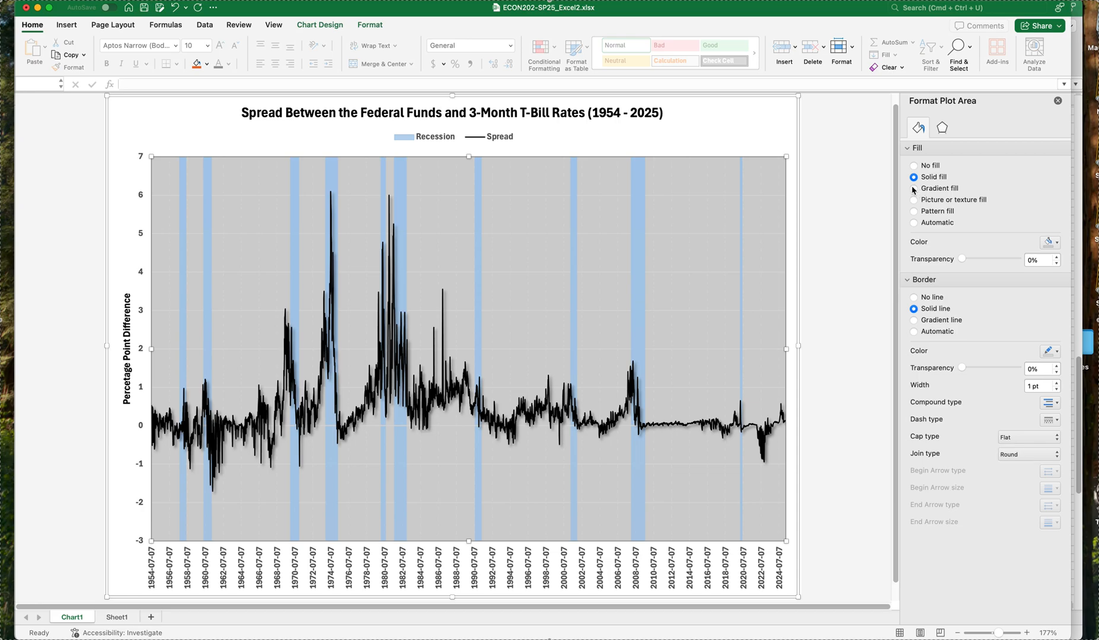
pyautogui.click(942, 188)
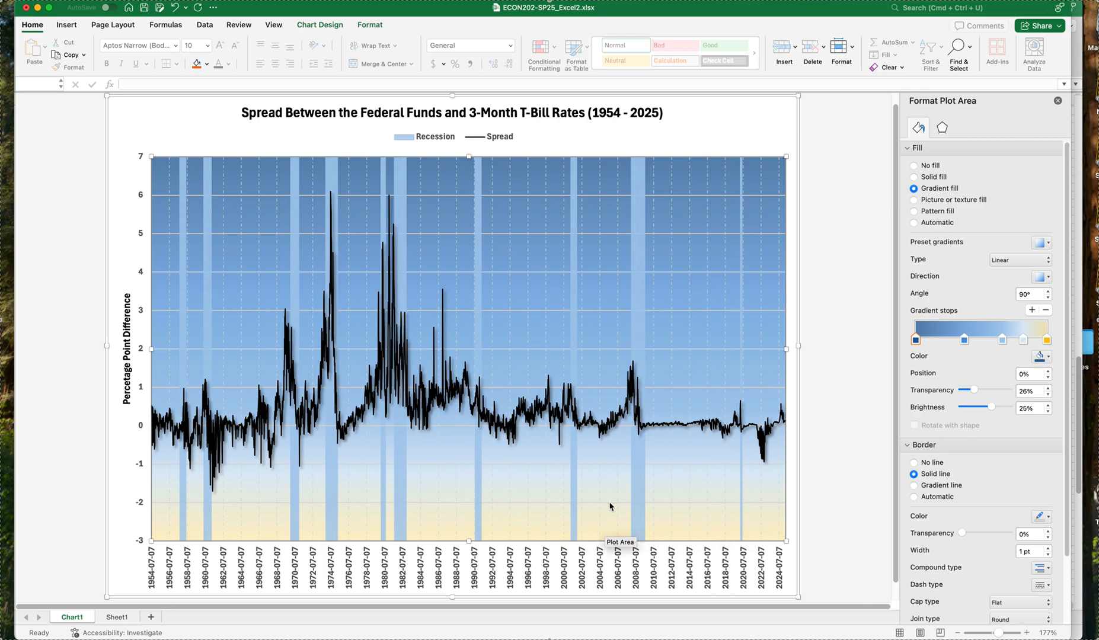
# Try white for the plot area gradient's end stop and light green for the stop at 36%
pyautogui.moveTo(640, 394)
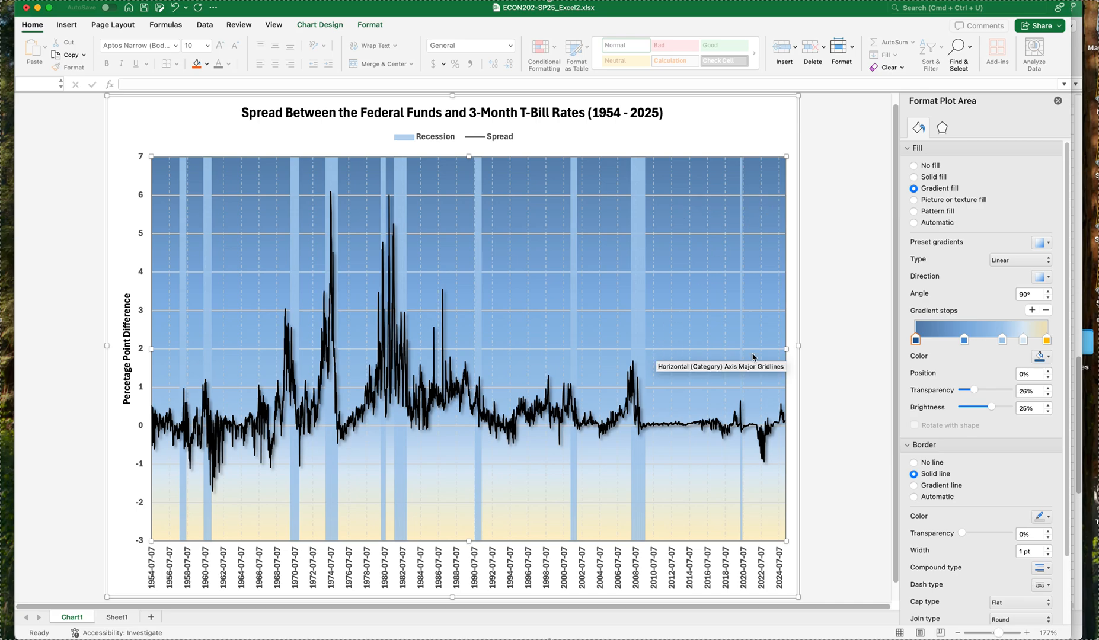
pyautogui.click(1046, 340)
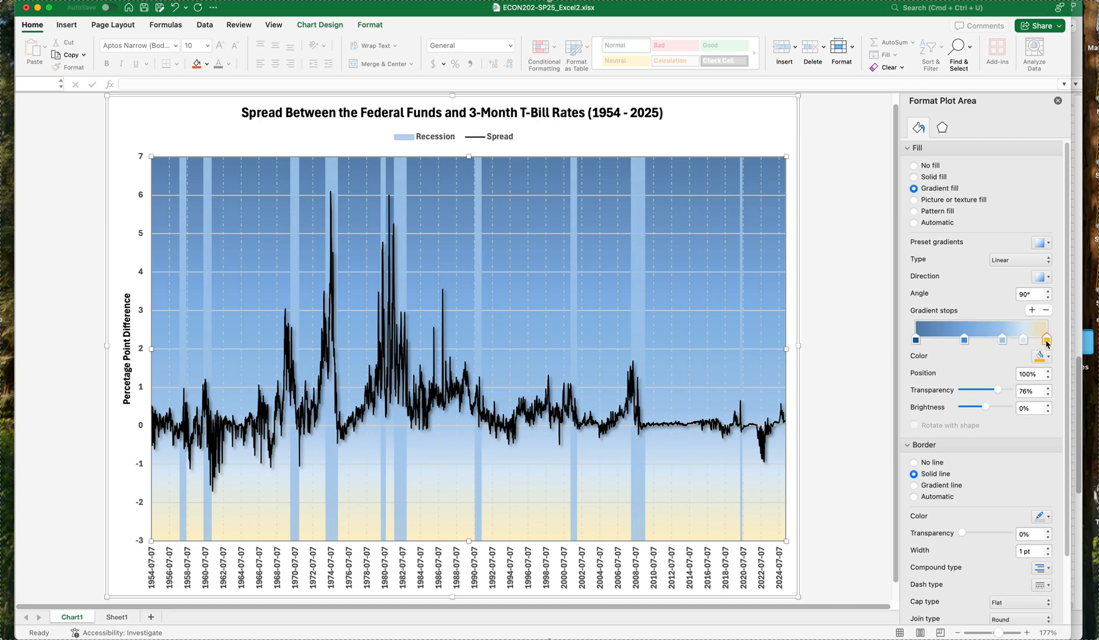
pyautogui.click(1040, 356)
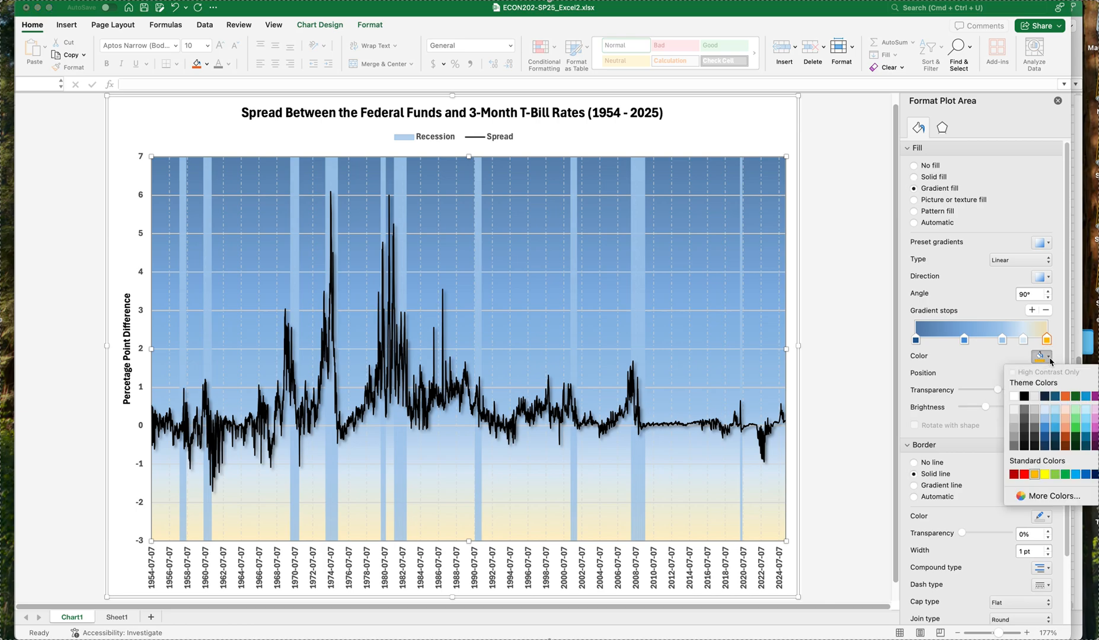
pyautogui.click(1014, 395)
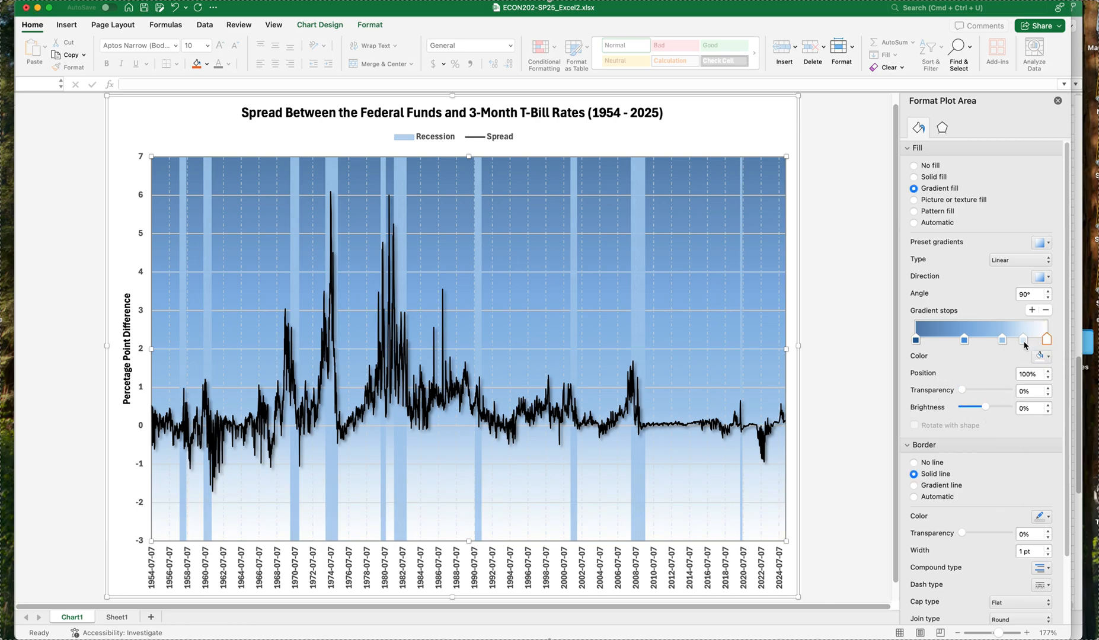
pyautogui.moveTo(1022, 340); pyautogui.dragTo(964, 345)
pyautogui.click(965, 342)
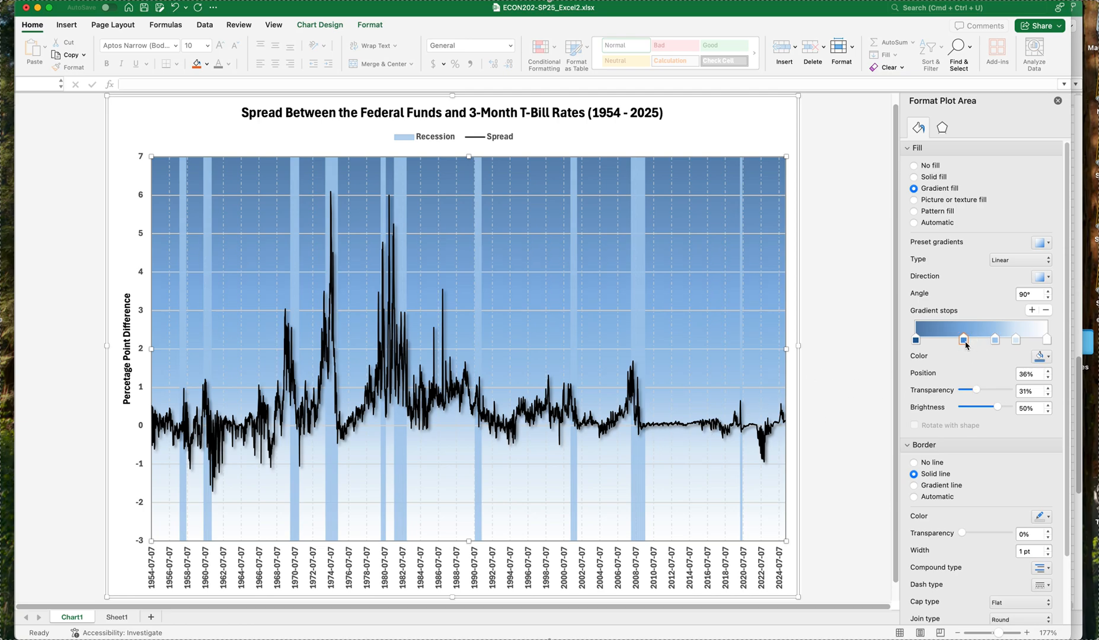
pyautogui.click(1046, 356)
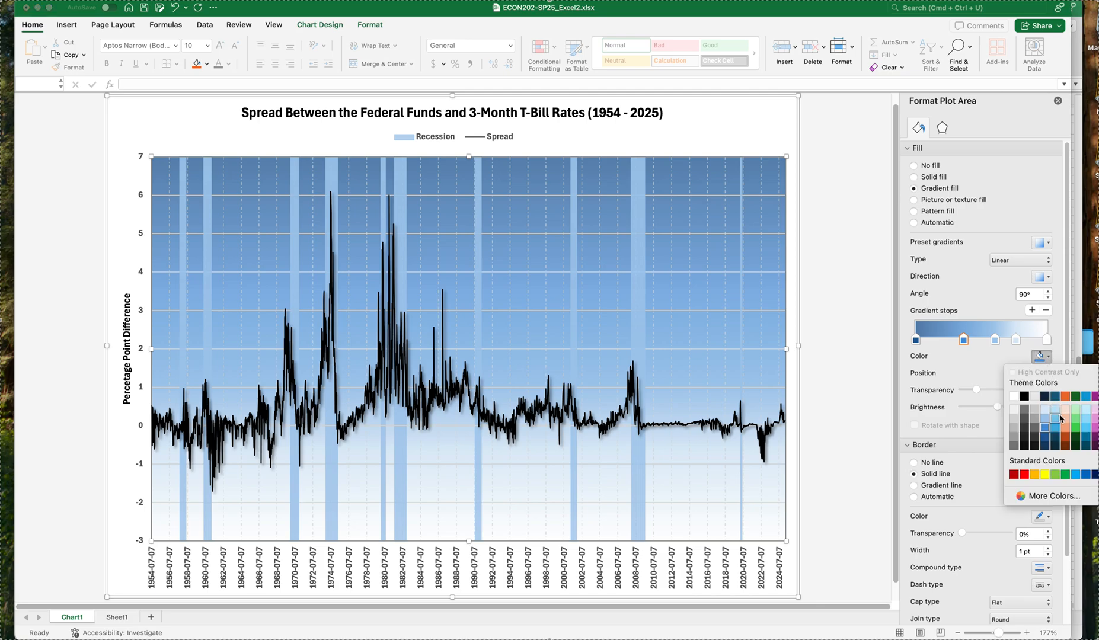
pyautogui.click(1076, 414)
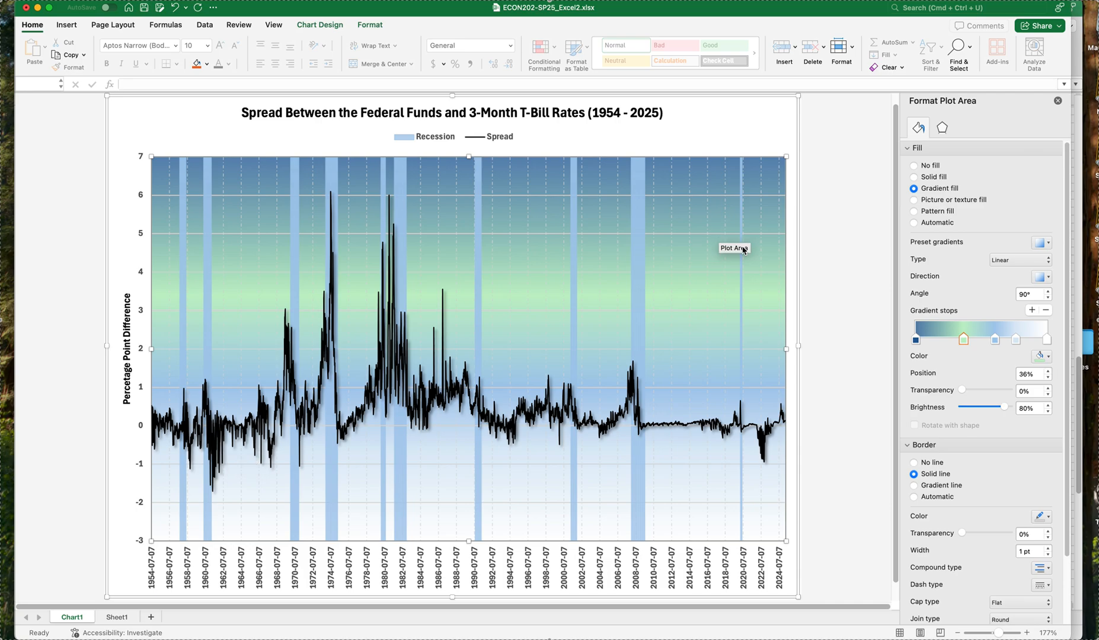
# Try a 310° angle for the plot area's gradient, with the dark blue stop moved to 15%
pyautogui.click(1048, 291)
pyautogui.click(1048, 292)
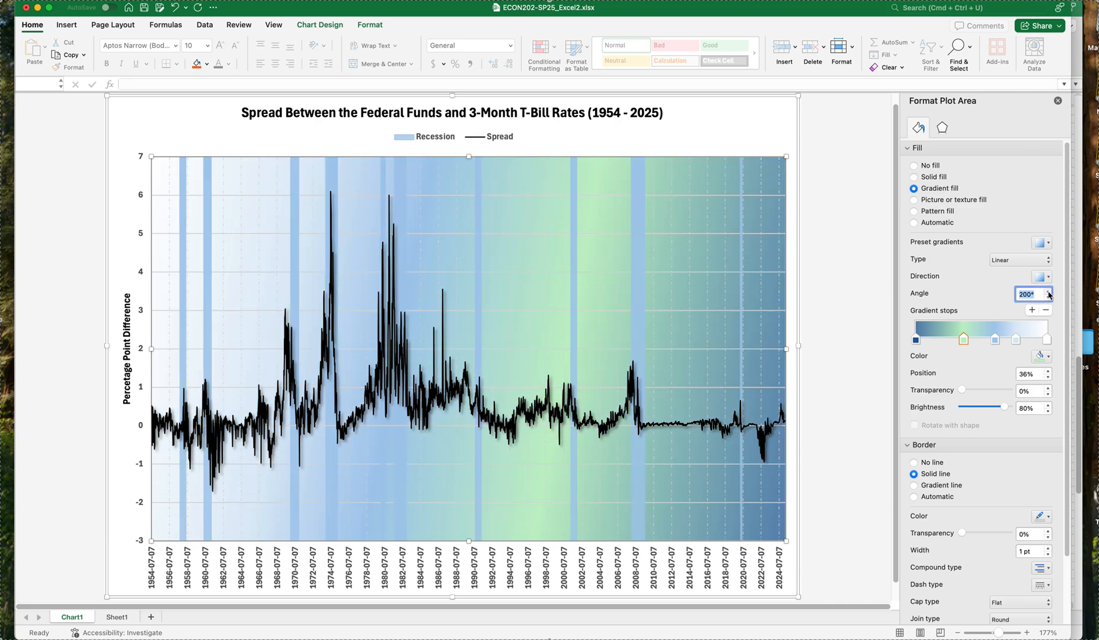
pyautogui.click(1047, 291)
pyautogui.click(1047, 291)
pyautogui.click(1047, 292)
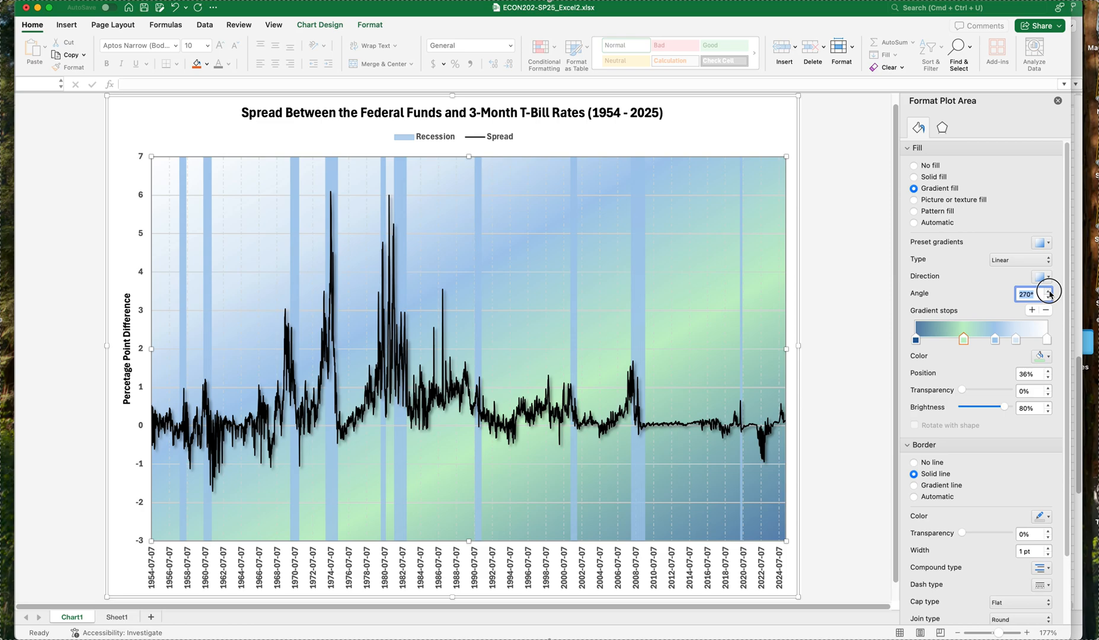
pyautogui.click(1047, 291)
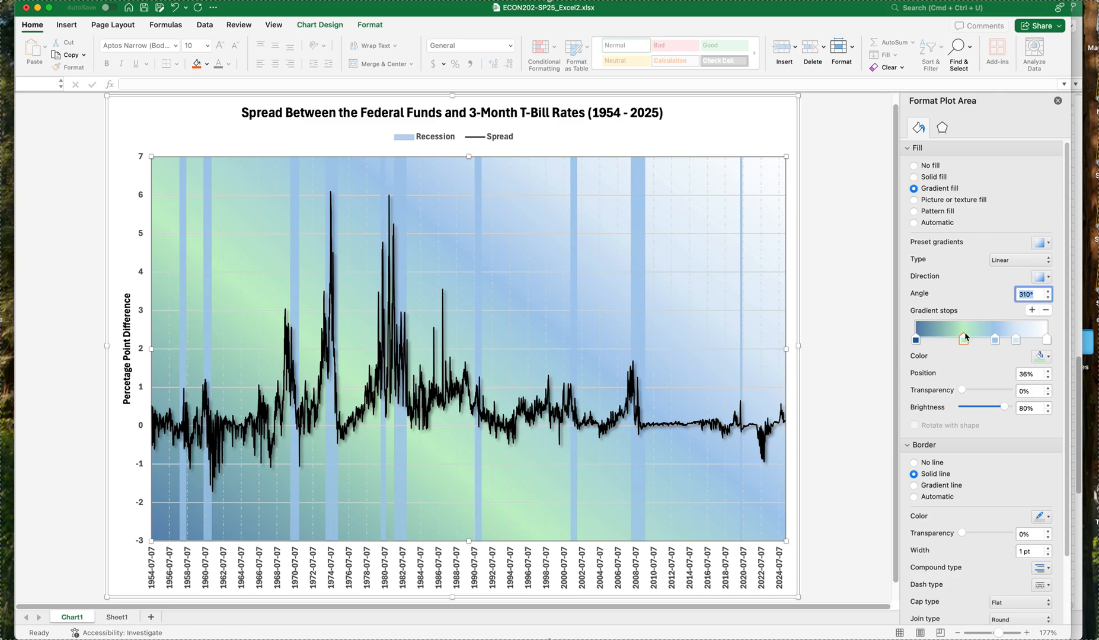
pyautogui.moveTo(966, 342); pyautogui.dragTo(936, 342)
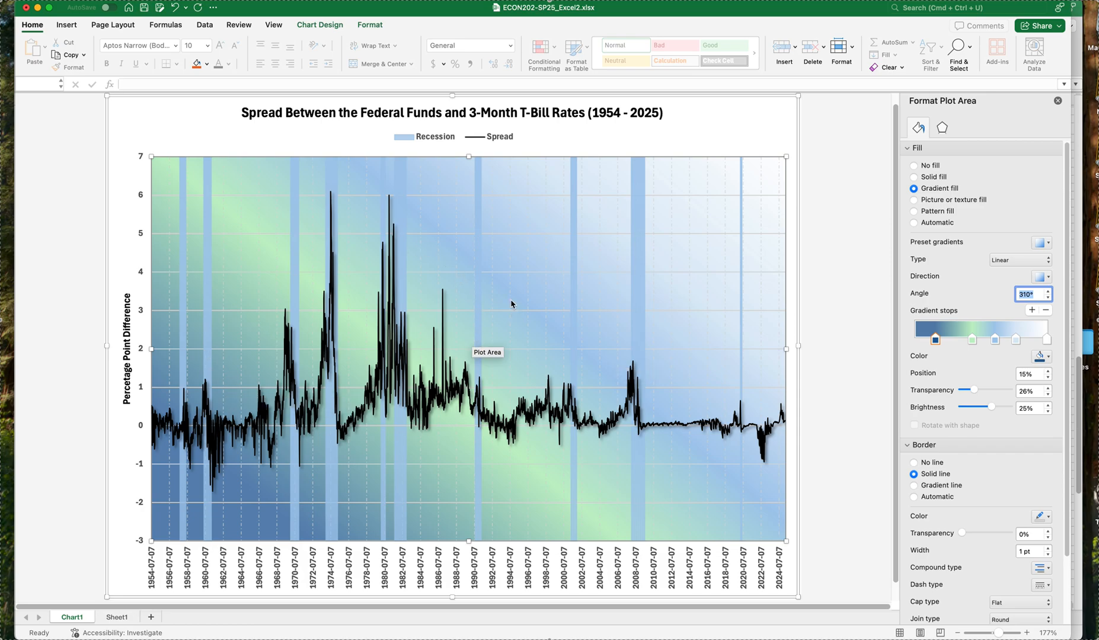
# Change the plot area to a texture fill and try blue denim at 69% and 0% transparency
pyautogui.click(916, 202)
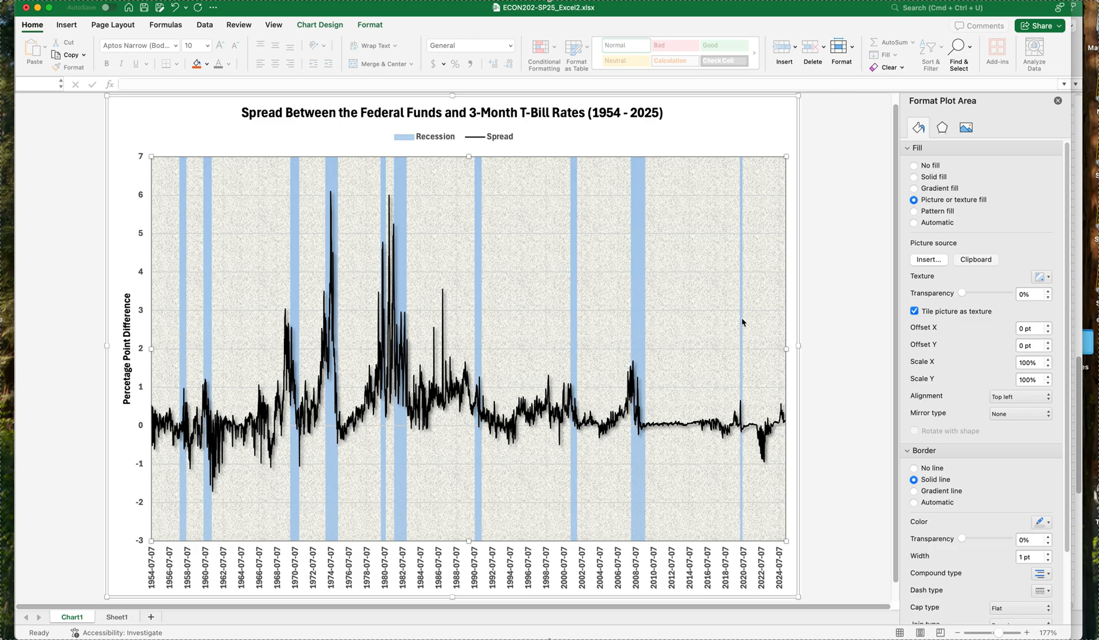
pyautogui.click(1043, 277)
pyautogui.click(1047, 300)
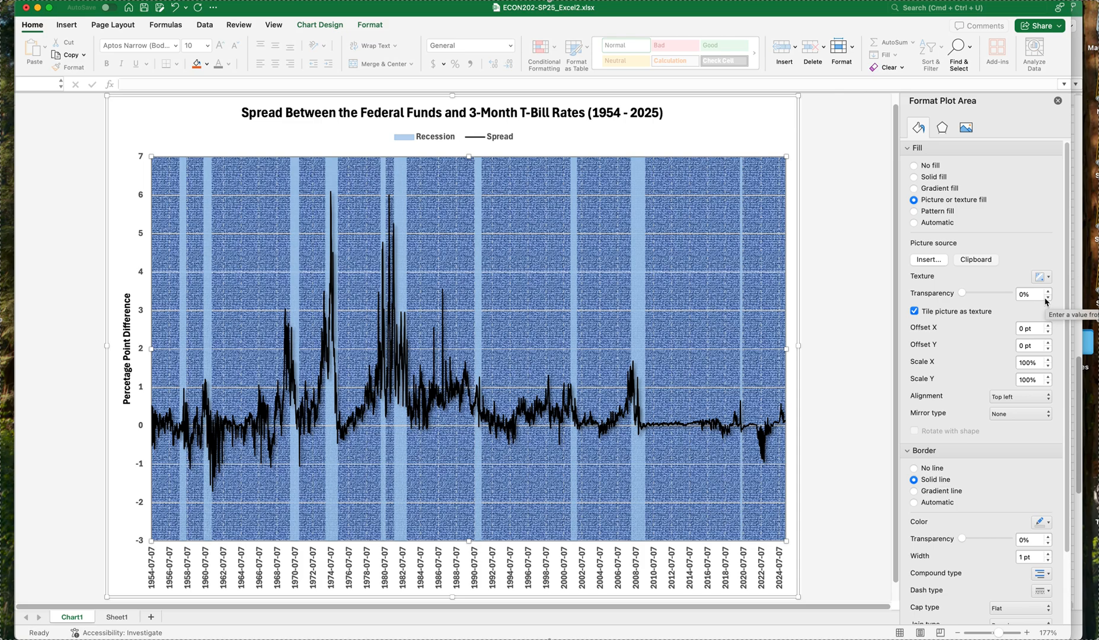
pyautogui.click(962, 294)
pyautogui.moveTo(962, 294); pyautogui.dragTo(996, 295)
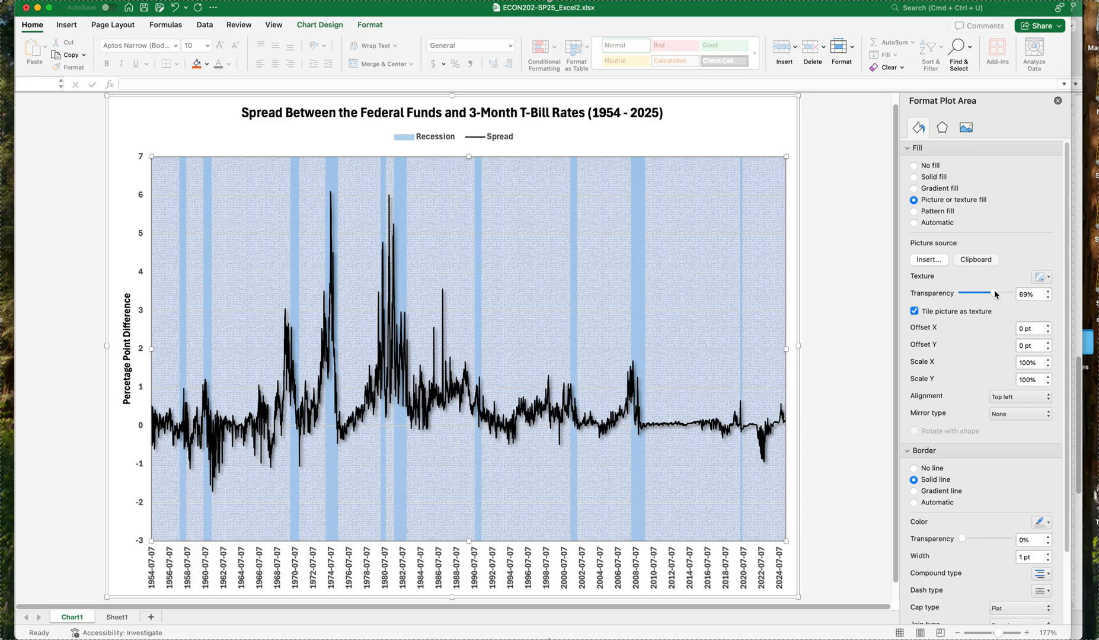
pyautogui.click(996, 294)
pyautogui.moveTo(995, 294); pyautogui.dragTo(946, 294)
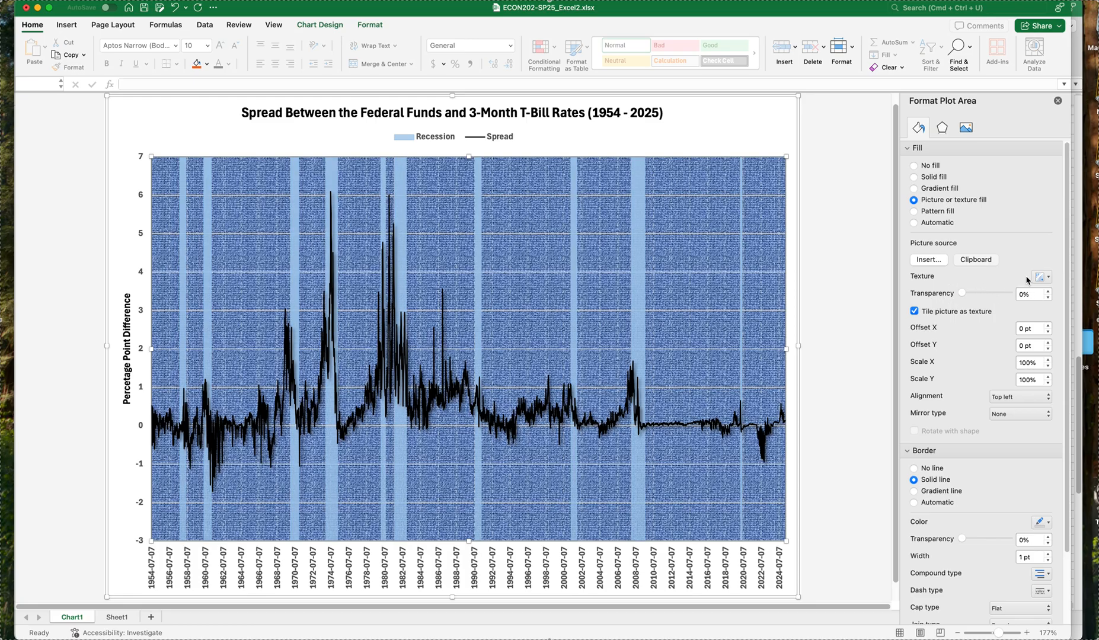
# Apply the off-white speckled paper texture to the plot area and set its transparency to 50%
pyautogui.click(1047, 277)
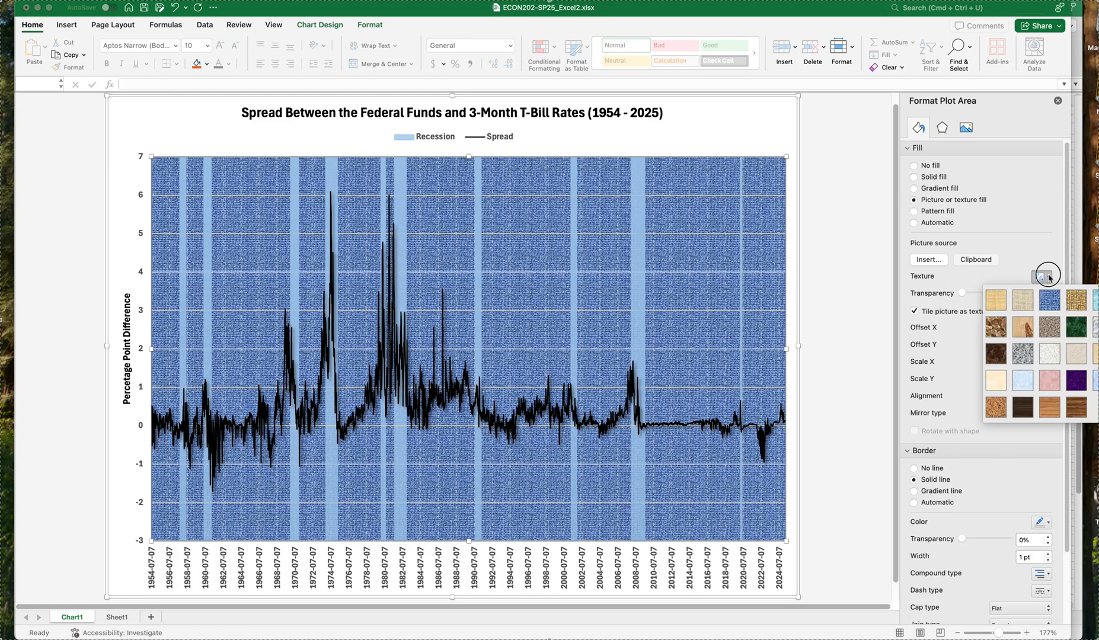
pyautogui.click(1045, 355)
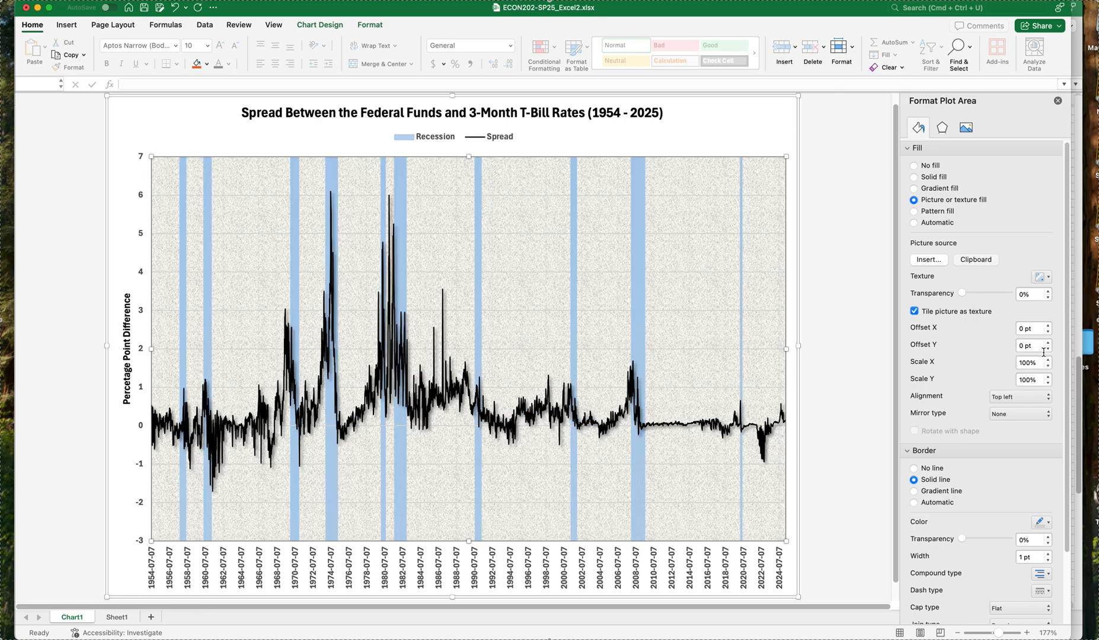
pyautogui.moveTo(963, 294); pyautogui.dragTo(991, 293)
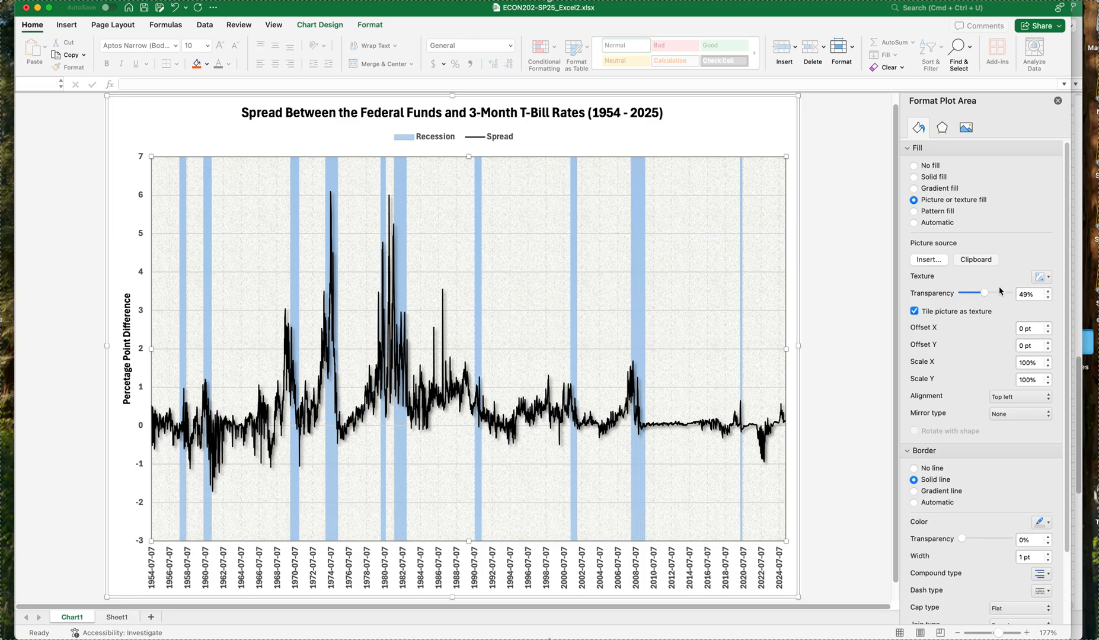
pyautogui.click(1048, 292)
# Try a brown wood texture on the plot area, and return to the off-white speckled paper texture
pyautogui.click(1047, 276)
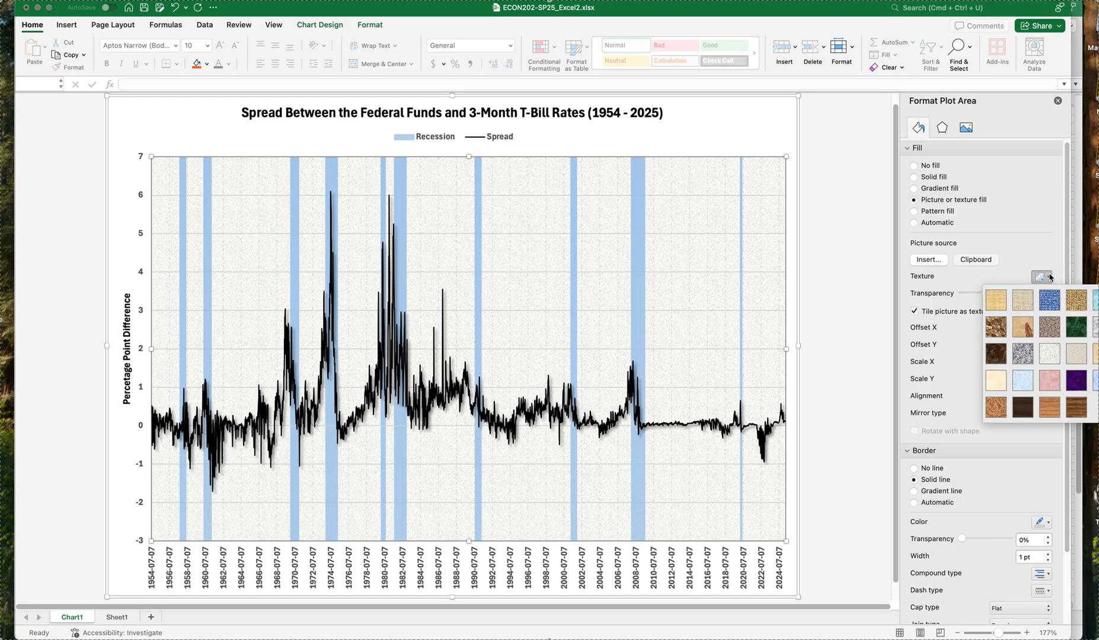
pyautogui.click(1074, 415)
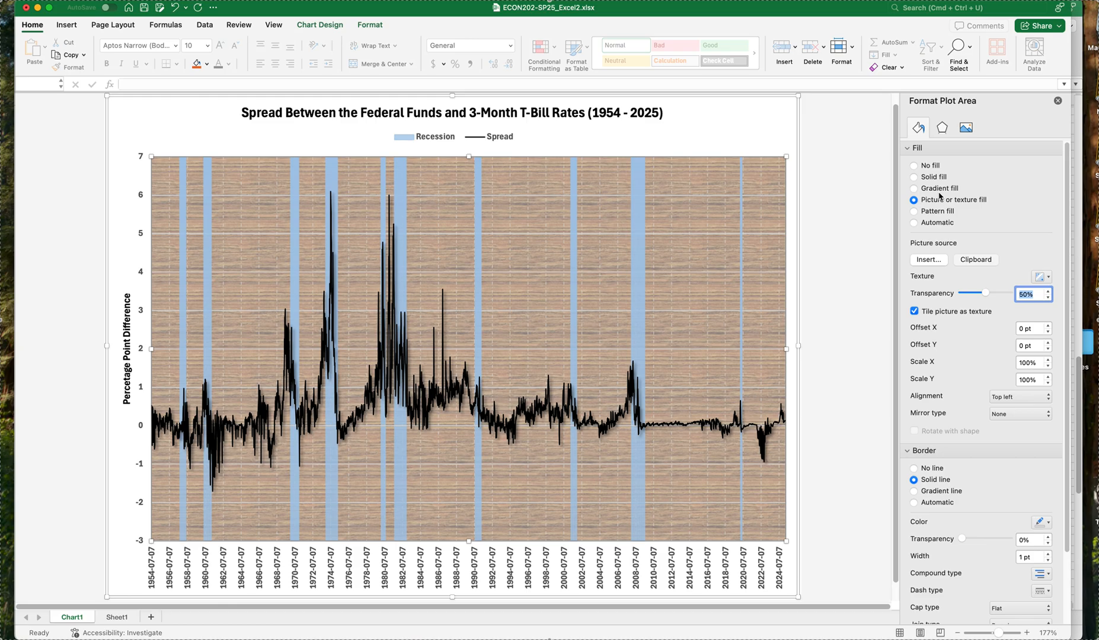
pyautogui.click(1046, 277)
pyautogui.click(1046, 361)
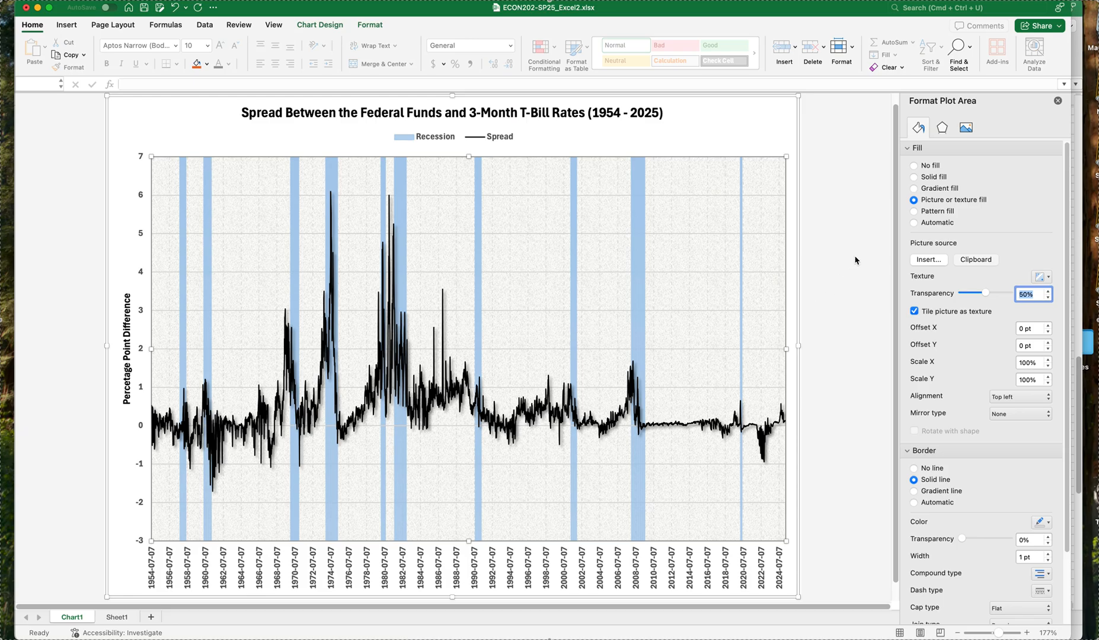
# Open the fill and border formatting options of the chart area
pyautogui.click(772, 123)
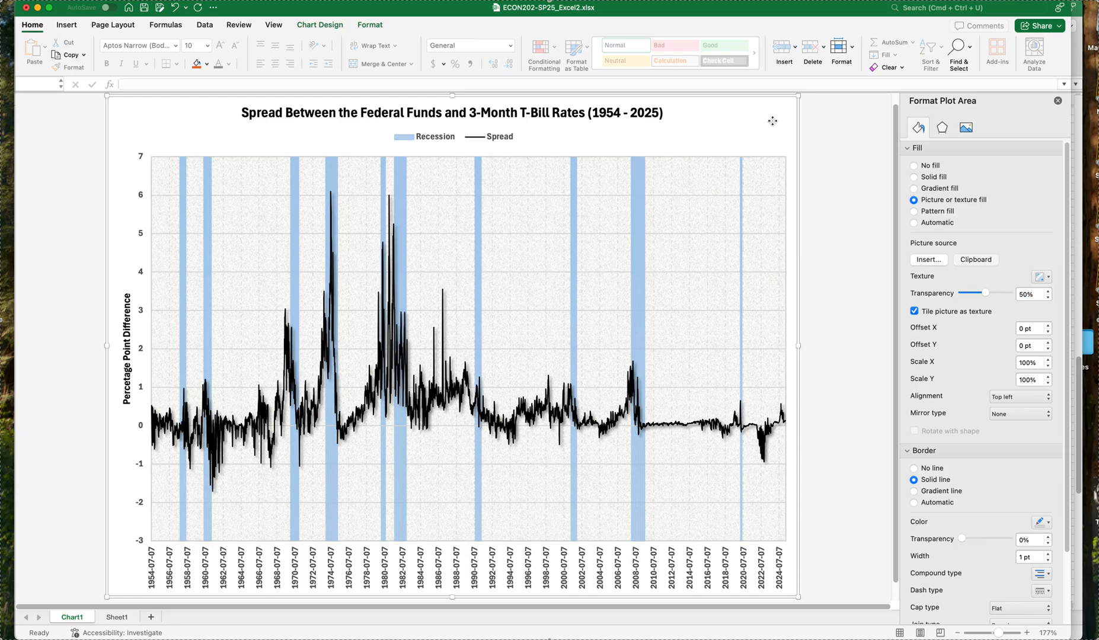
pyautogui.rightClick(701, 119)
pyautogui.click(697, 119)
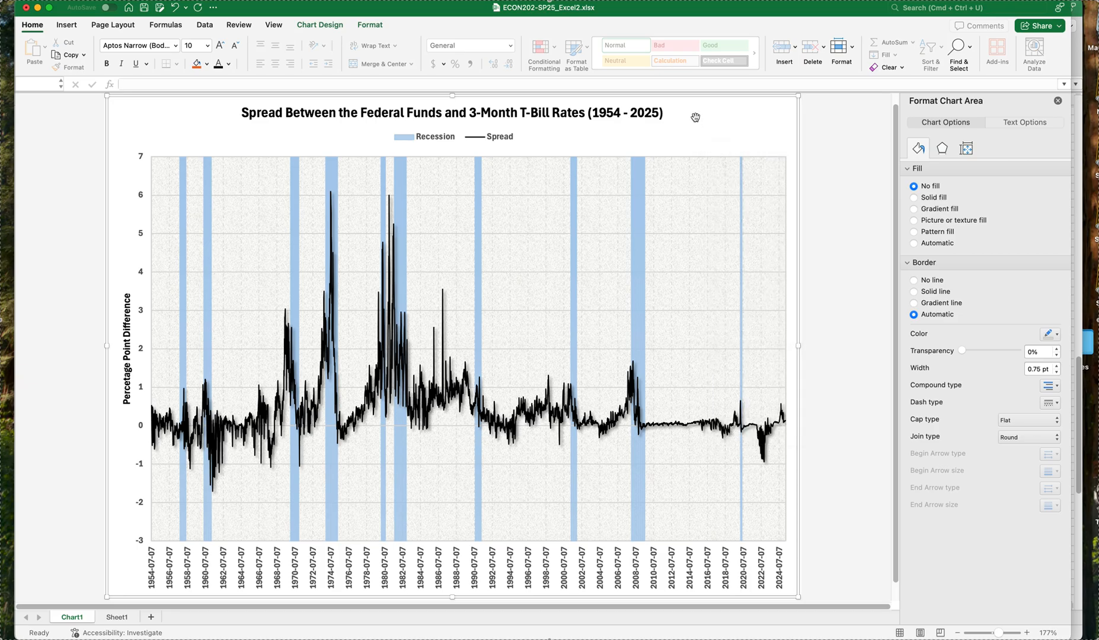